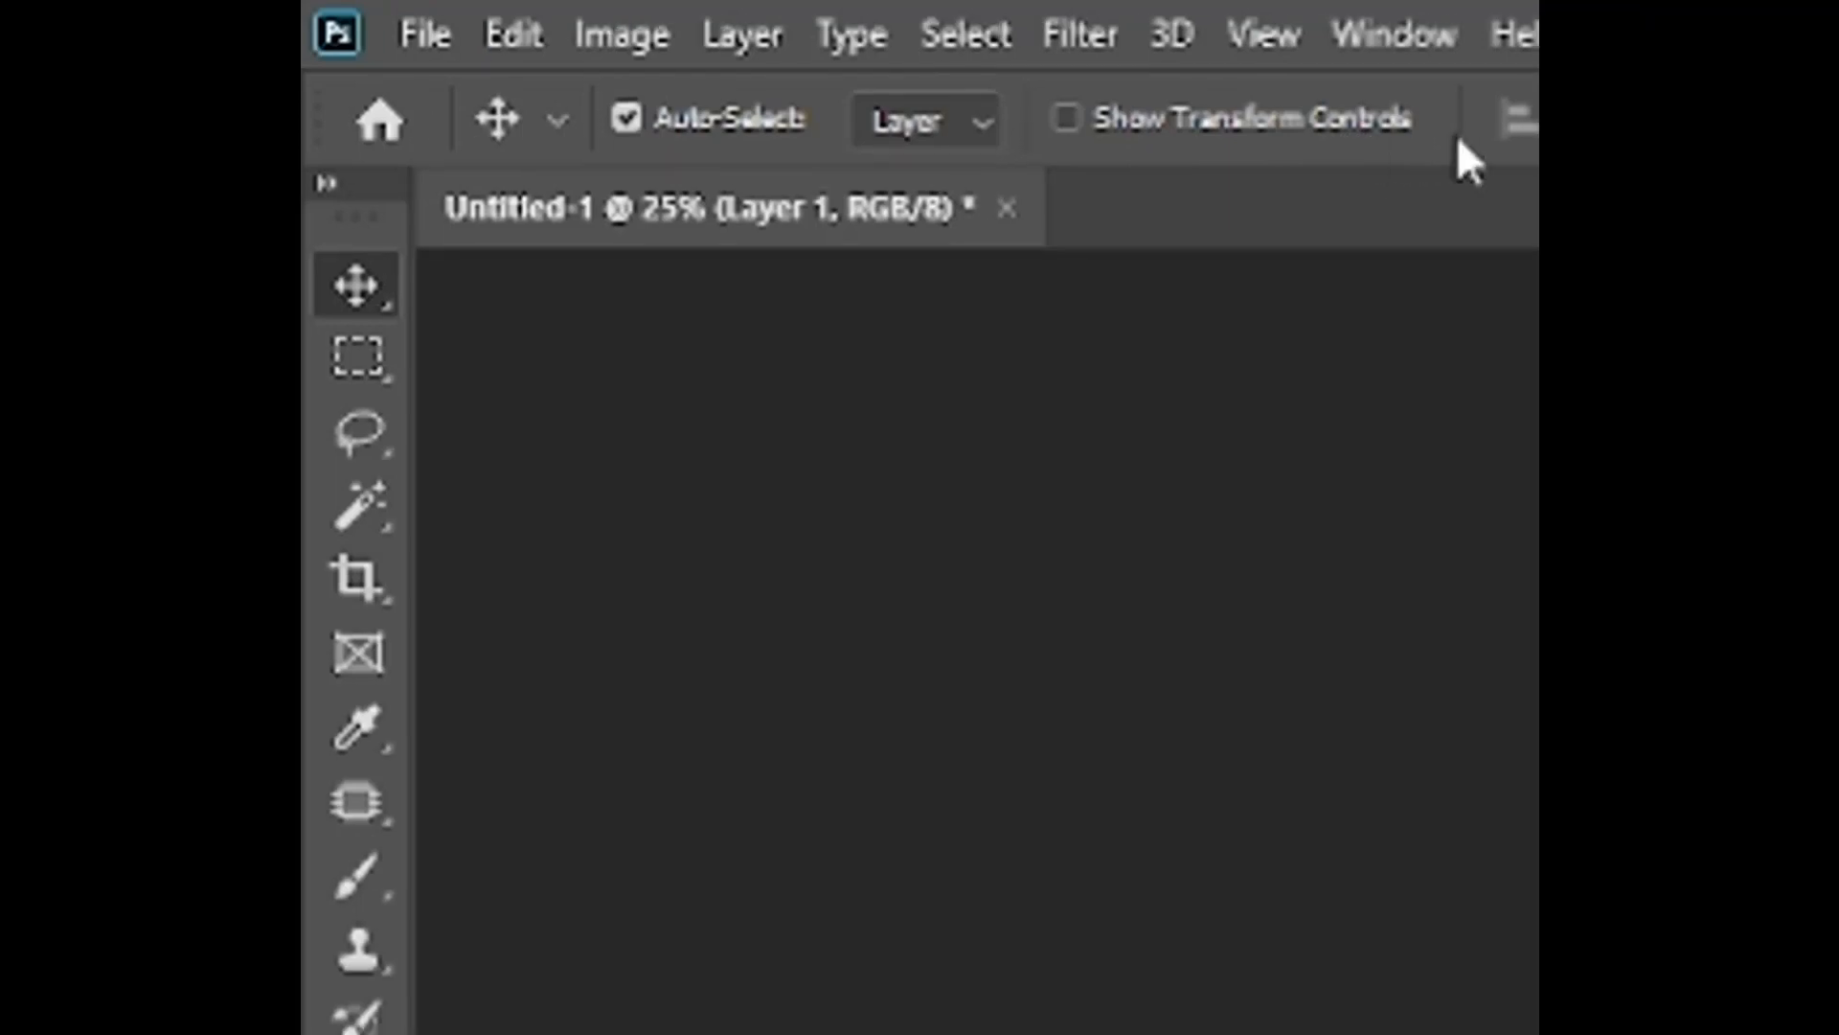
# Toggle Auto-Select for the Move tool and move the red circle up closer to the blue circle.
pyautogui.click(627, 119)
pyautogui.click(628, 119)
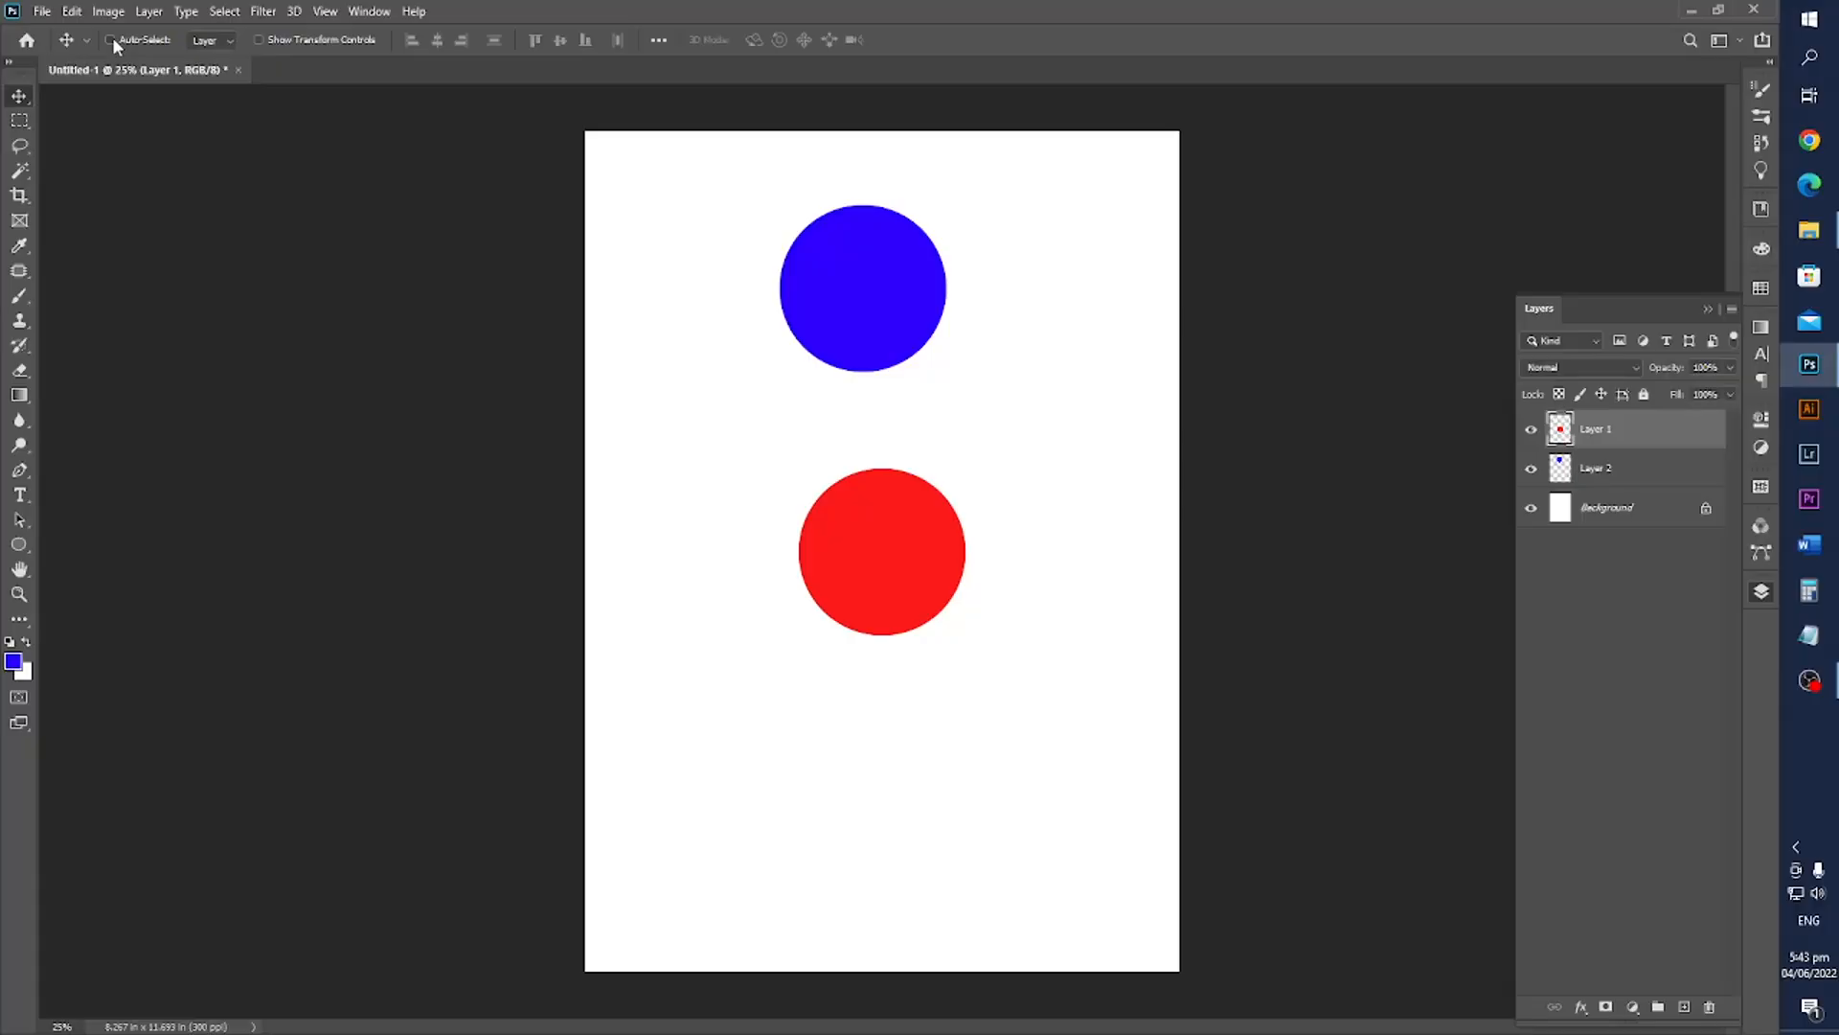
pyautogui.moveTo(905, 565); pyautogui.dragTo(899, 506)
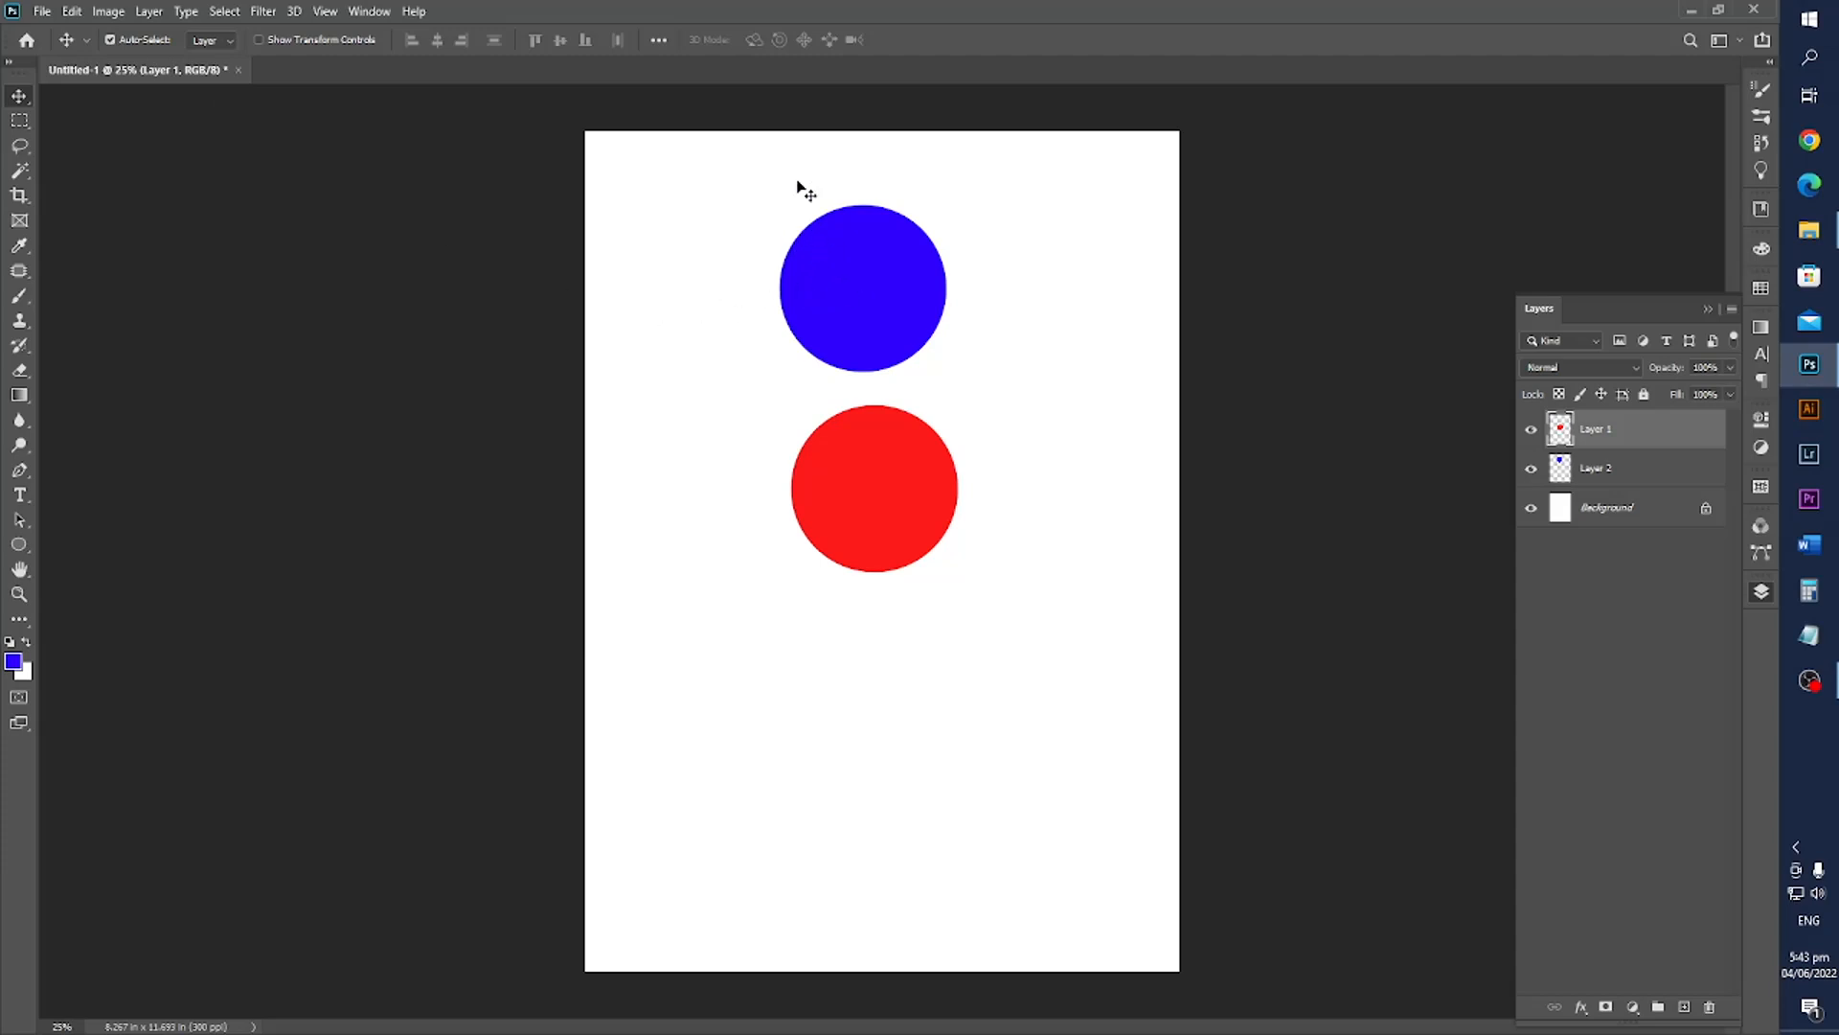
# Move the blue and red circles individually until they sit side by side in the page's upper half, blue on the left.
pyautogui.moveTo(845, 272); pyautogui.dragTo(726, 388)
pyautogui.moveTo(920, 486); pyautogui.dragTo(1001, 421)
pyautogui.moveTo(747, 422); pyautogui.dragTo(803, 420)
pyautogui.moveTo(999, 434)
pyautogui.mouseDown()
pyautogui.moveTo(975, 435)
pyautogui.moveTo(1000, 435)
pyautogui.mouseUp()
pyautogui.moveTo(817, 422); pyautogui.dragTo(820, 423)
pyautogui.moveTo(995, 430); pyautogui.dragTo(986, 429)
pyautogui.moveTo(838, 428); pyautogui.dragTo(813, 428)
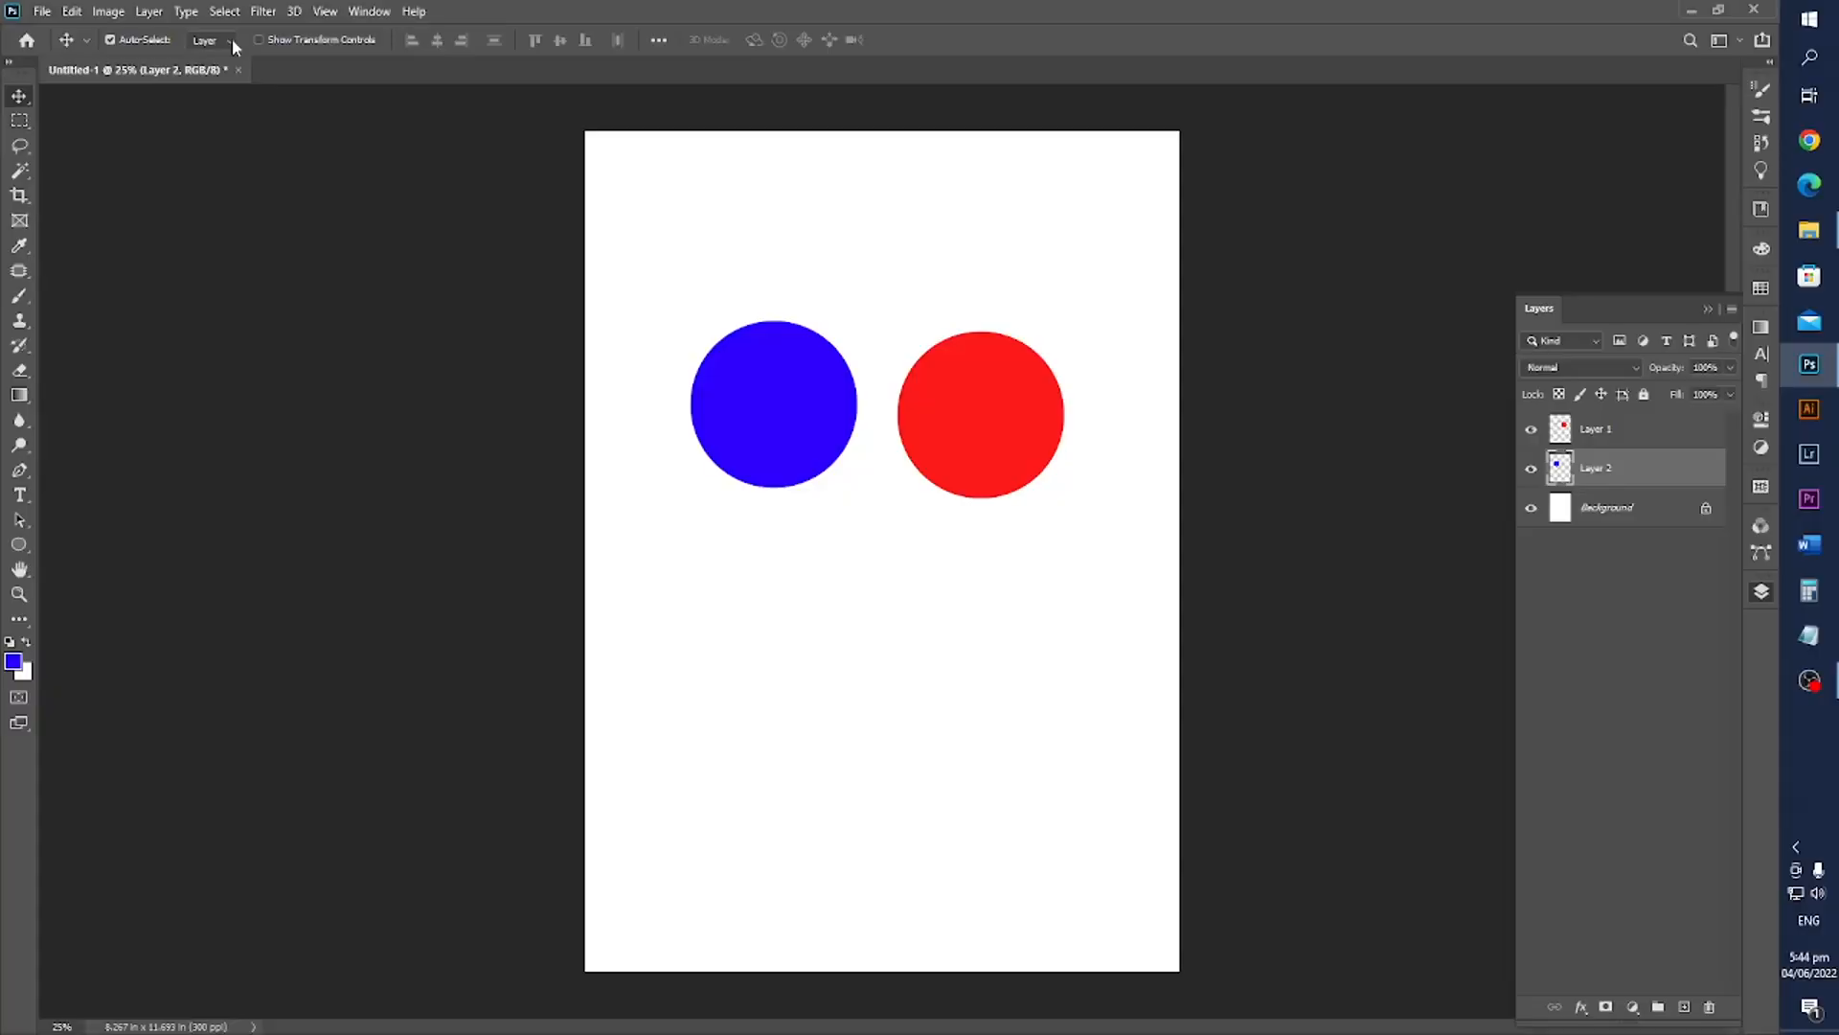
# Select each circle in turn on the canvas and level the blue circle with the red one.
pyautogui.click(945, 431)
pyautogui.click(811, 422)
pyautogui.moveTo(1023, 529); pyautogui.dragTo(813, 432)
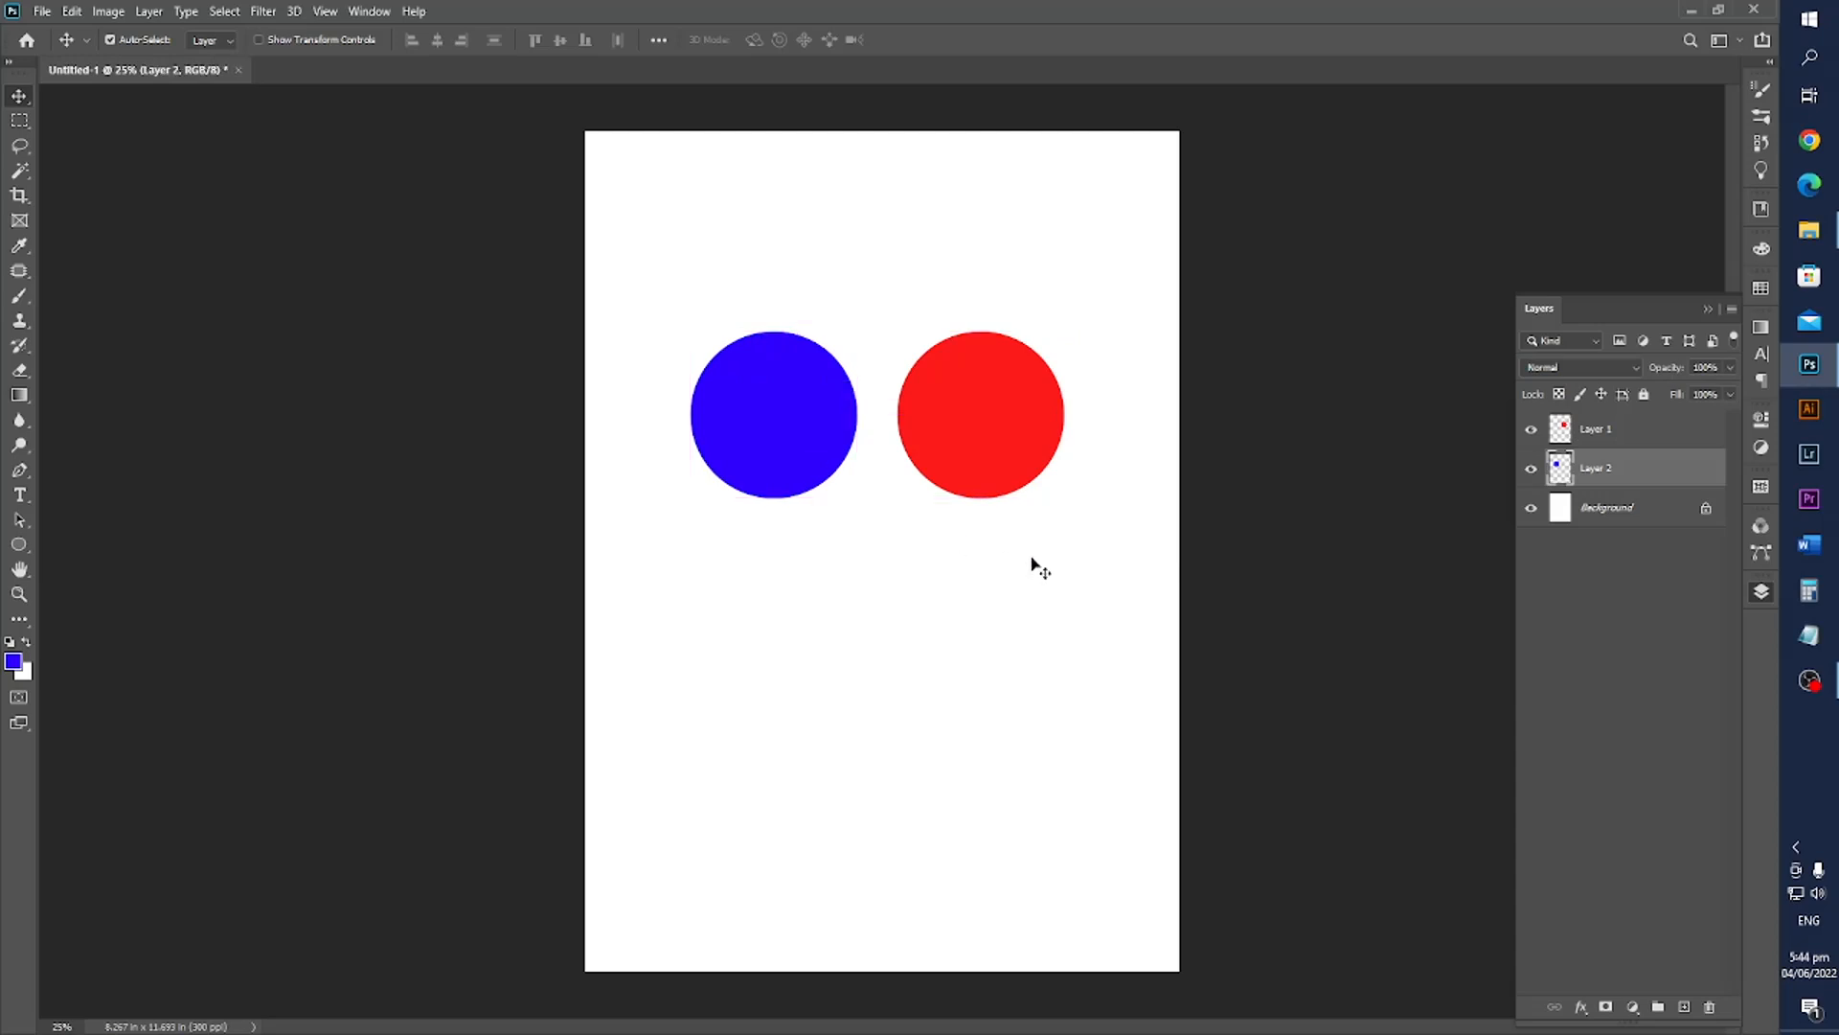
# Group Layer 1 and Layer 2 together and undo the extra empty group.
pyautogui.keyDown('shift'); pyautogui.click(1646, 433); pyautogui.keyUp('shift')
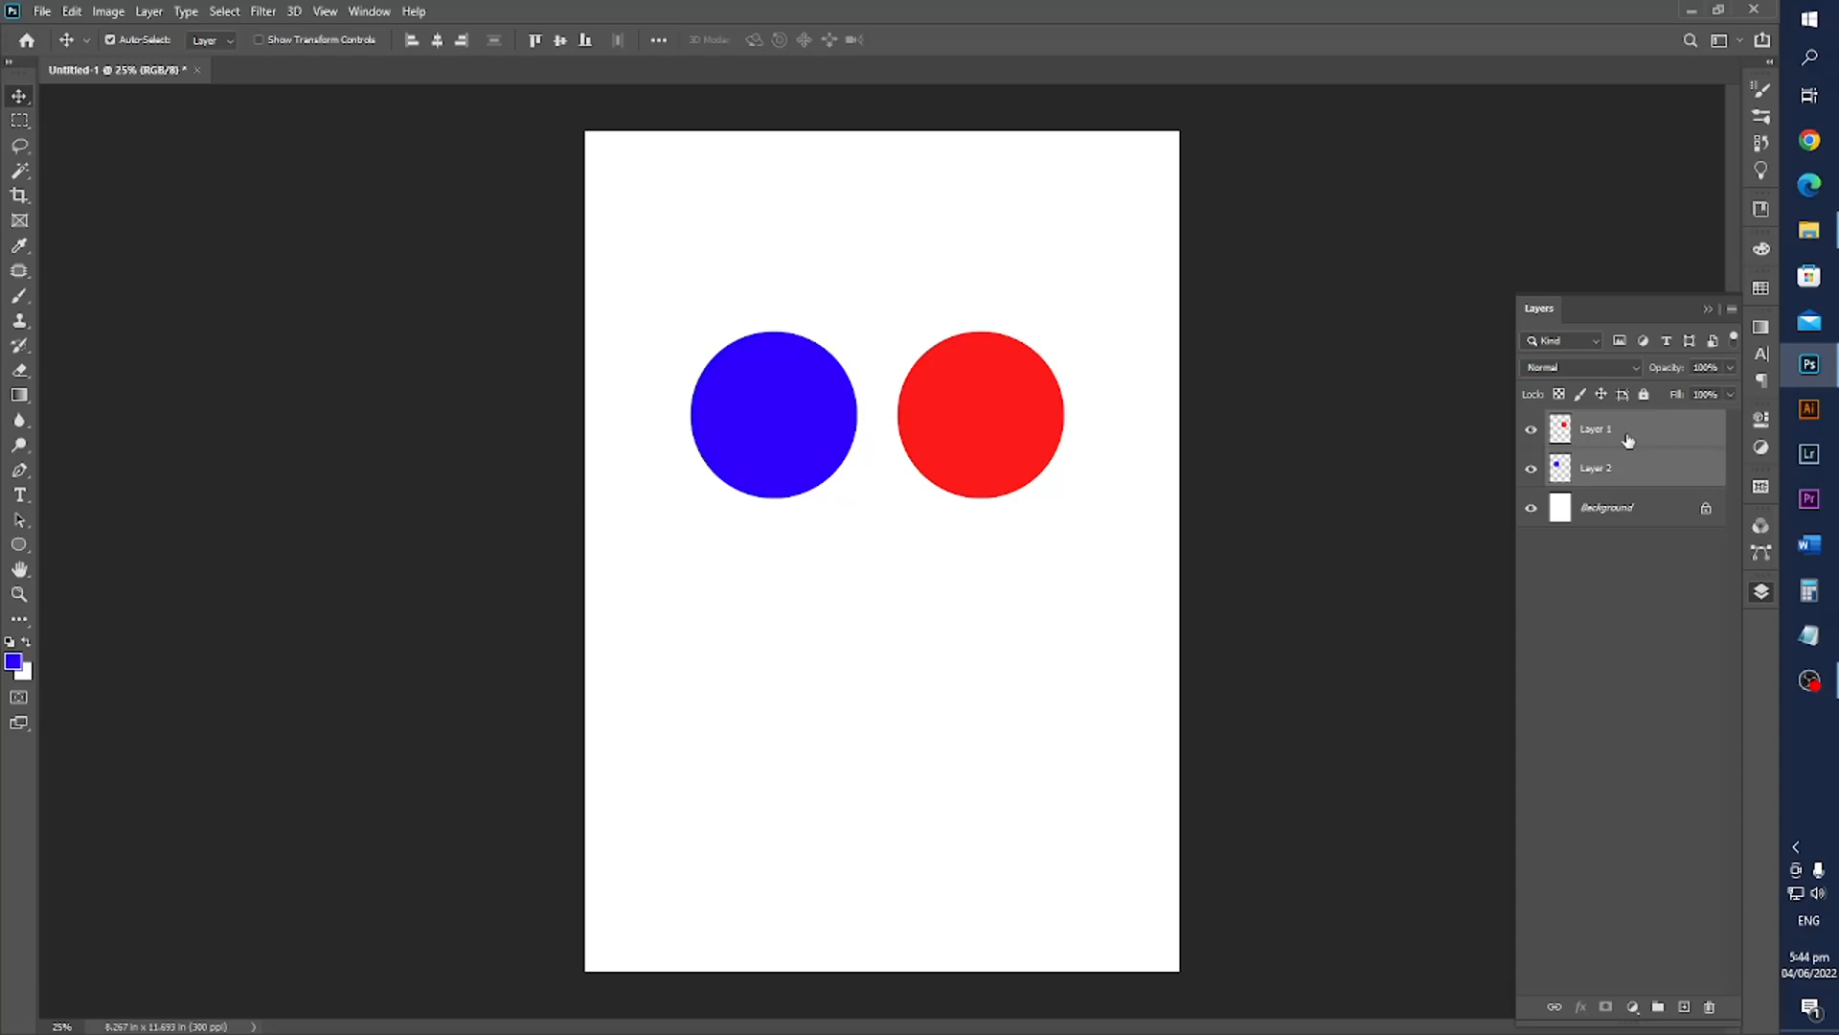
pyautogui.moveTo(1626, 439); pyautogui.dragTo(1658, 981)
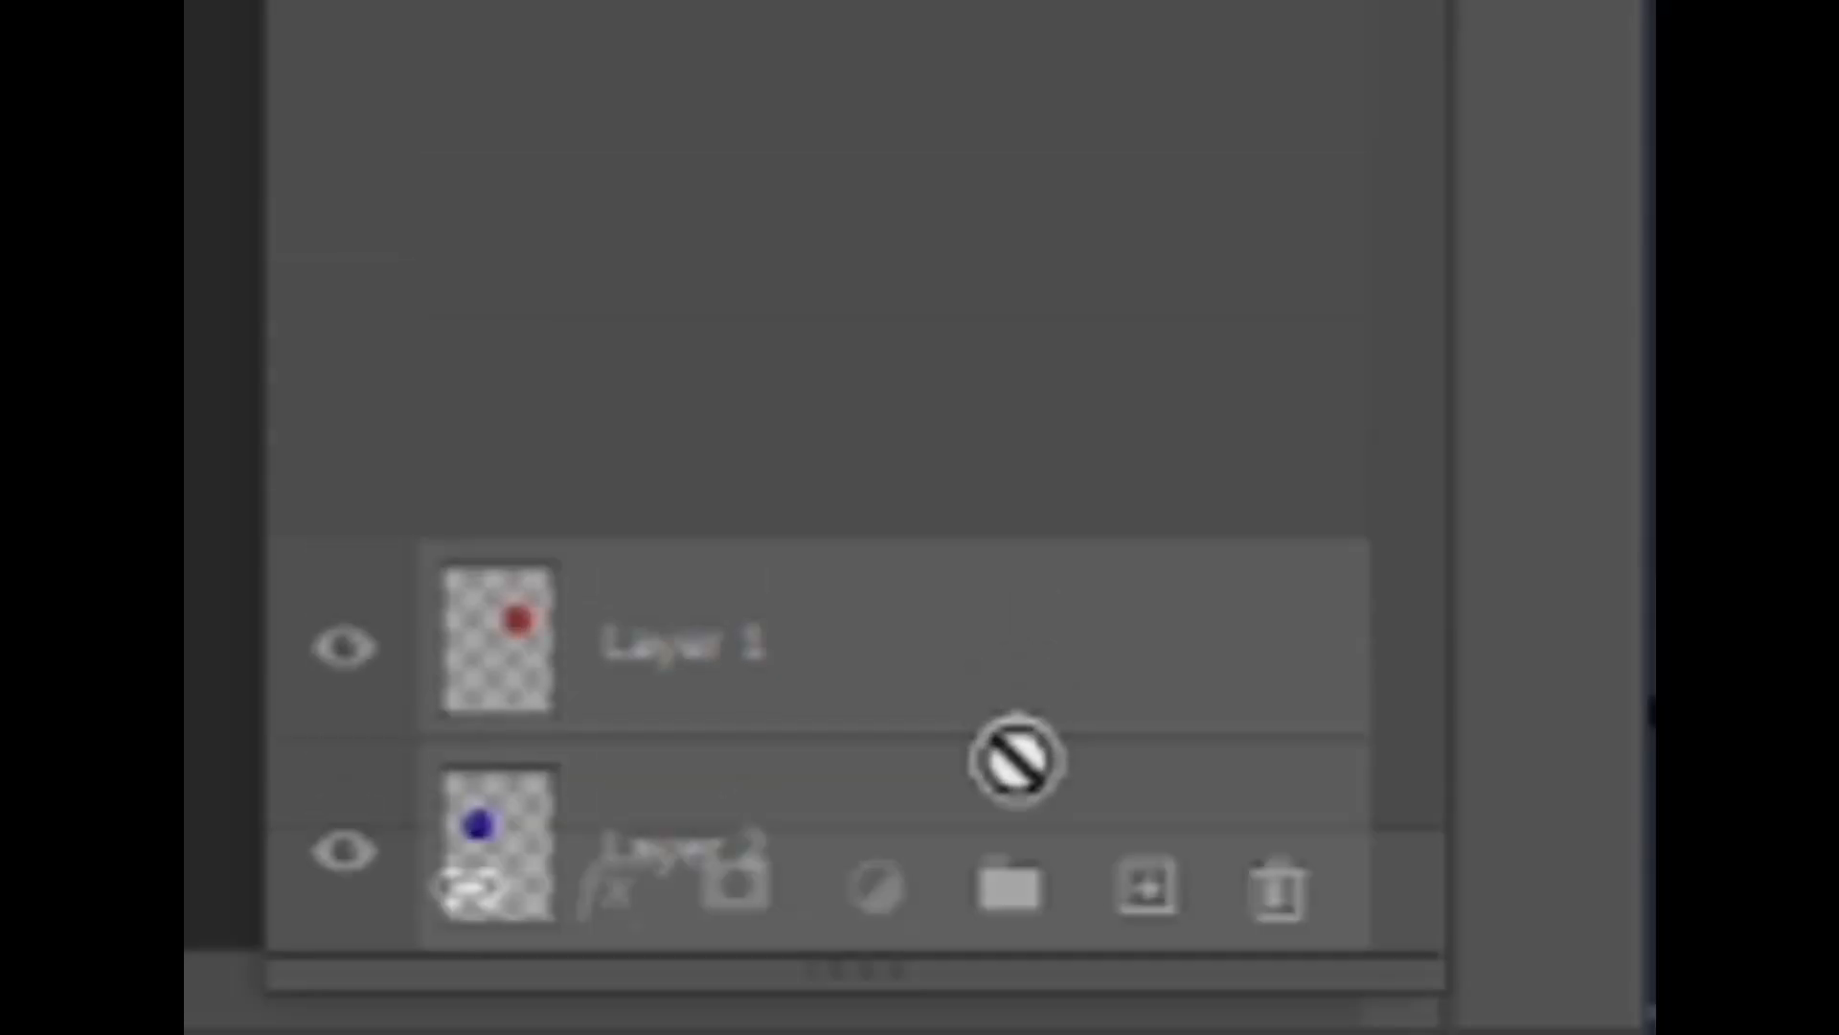
pyautogui.moveTo(1016, 762); pyautogui.dragTo(1006, 890)
pyautogui.click(1006, 889)
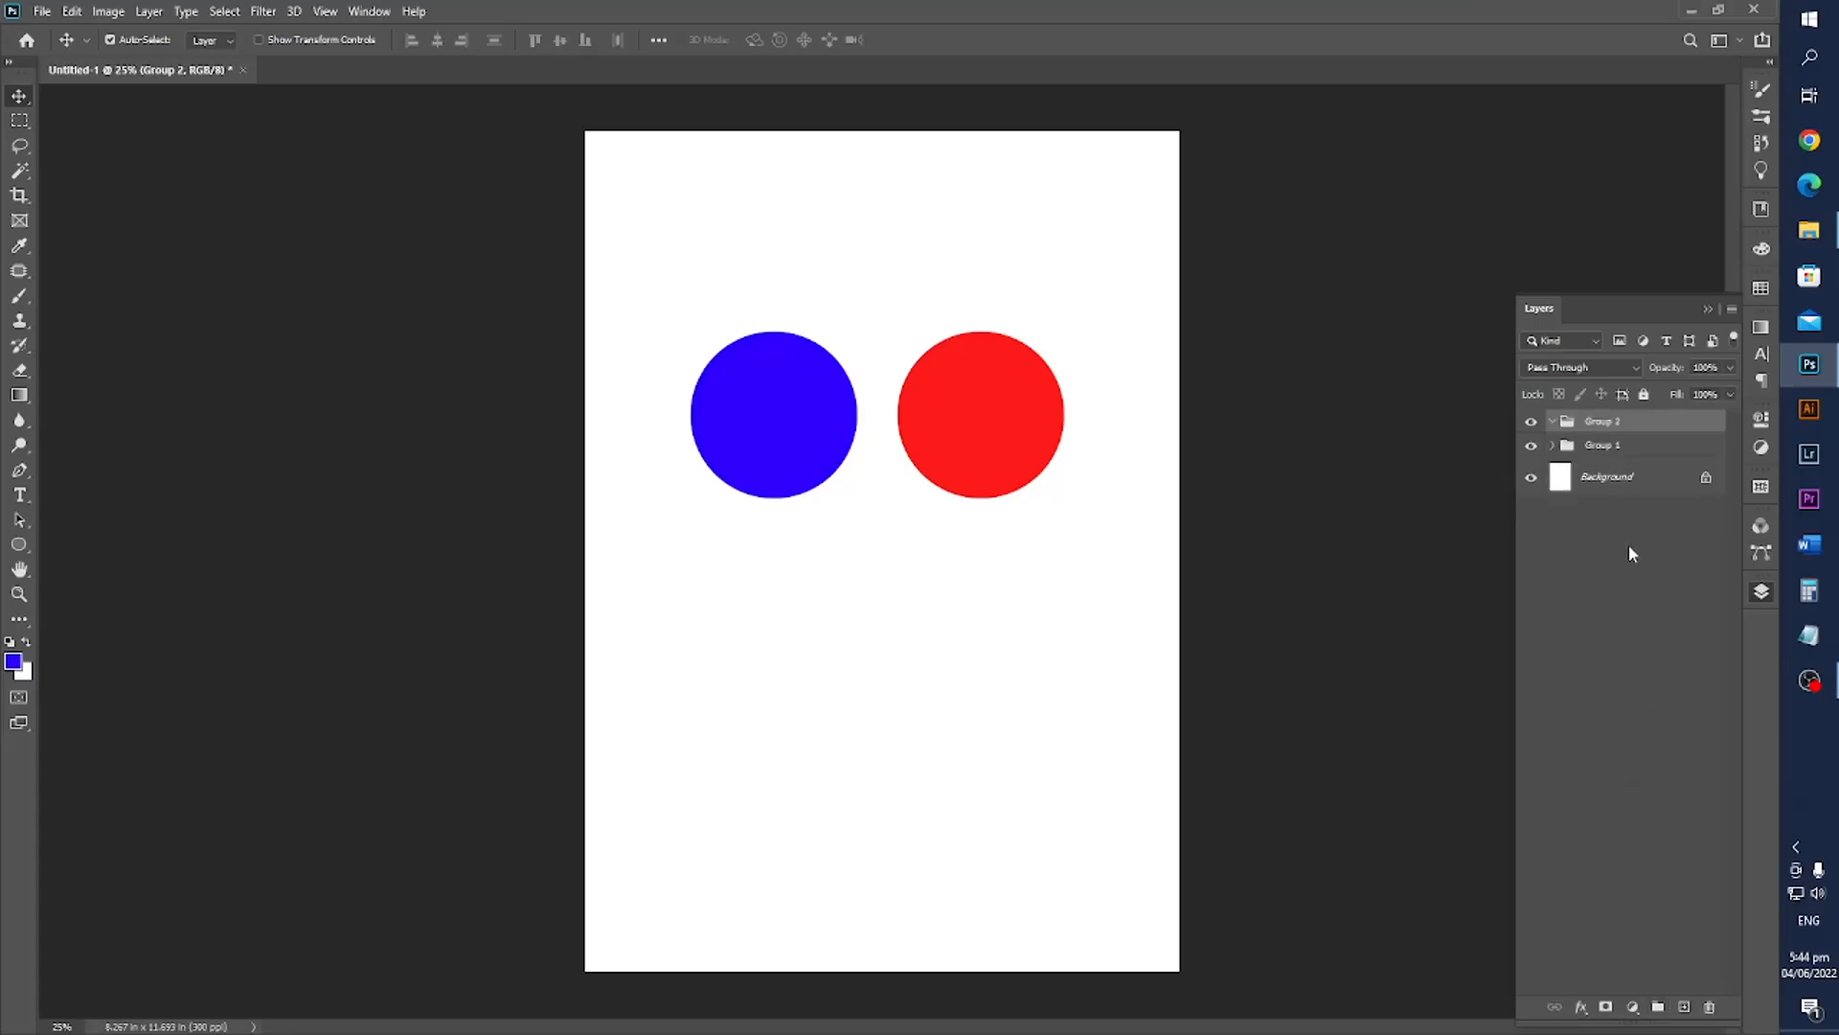
pyautogui.hotkey('ctrl', 'z')
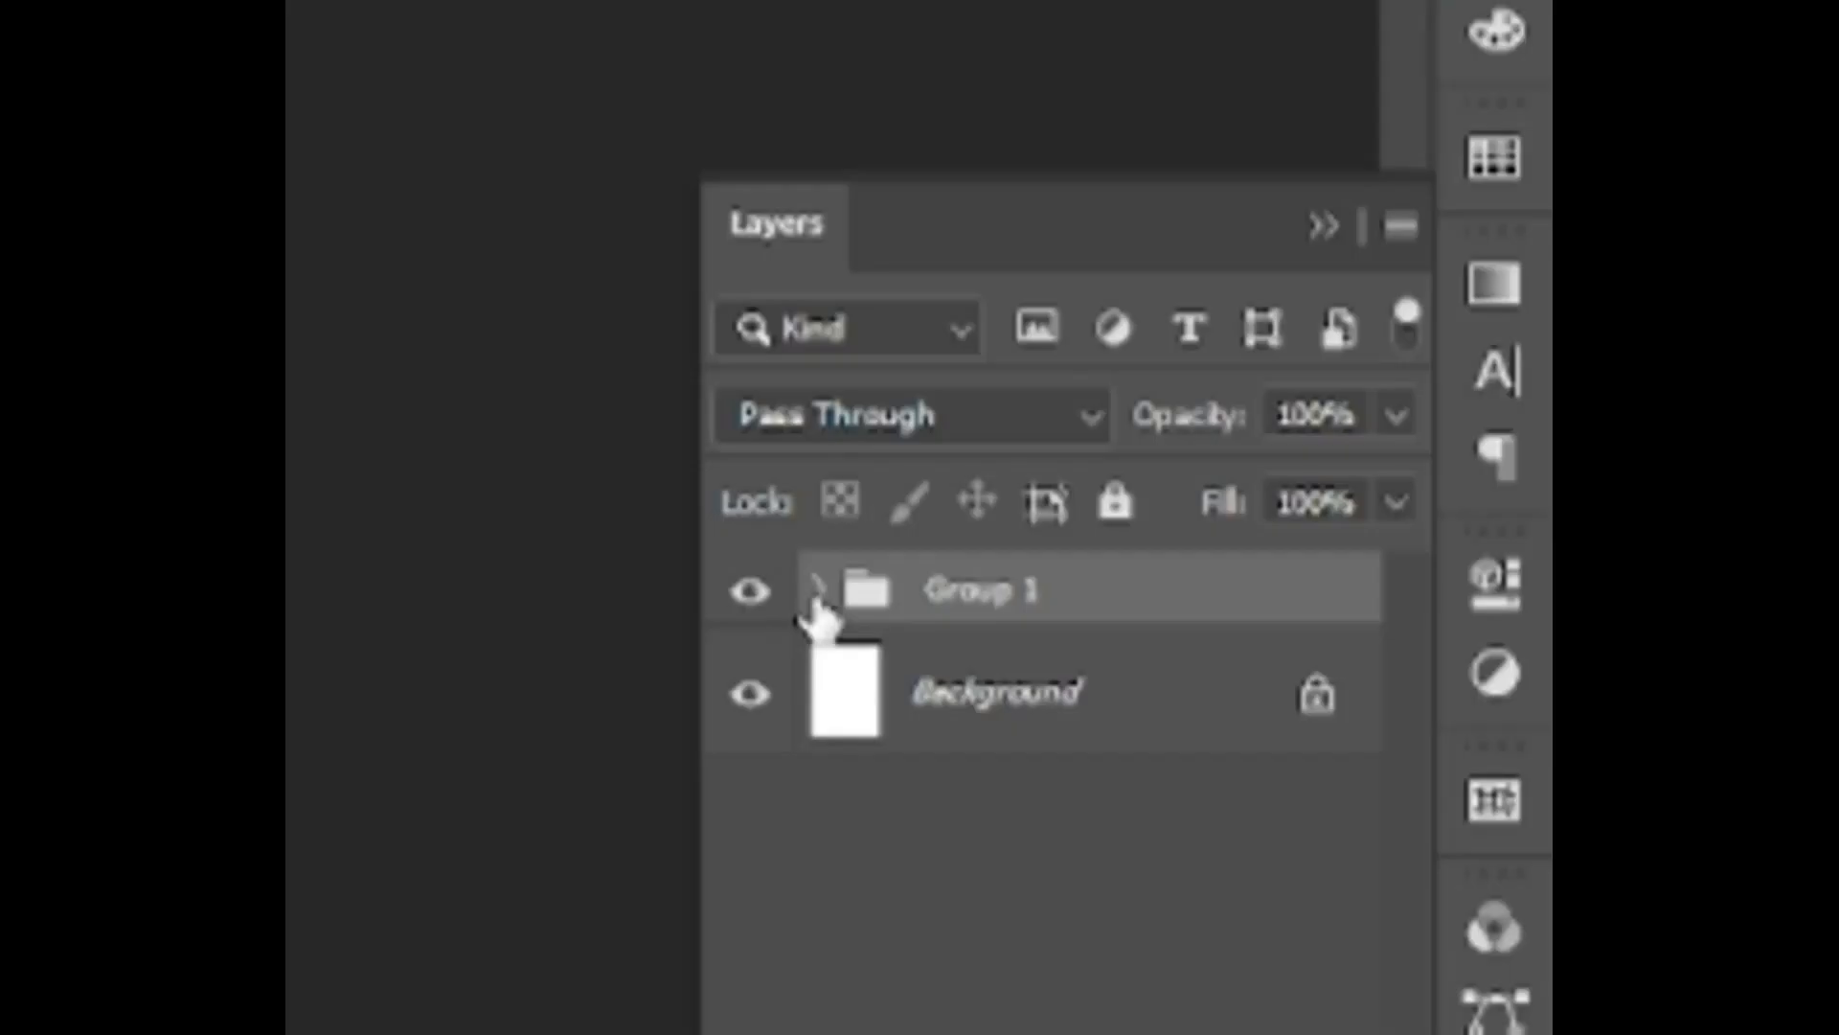
# Examine the layers inside Group 1 and check which item gets selected for each circle on the canvas.
pyautogui.click(817, 589)
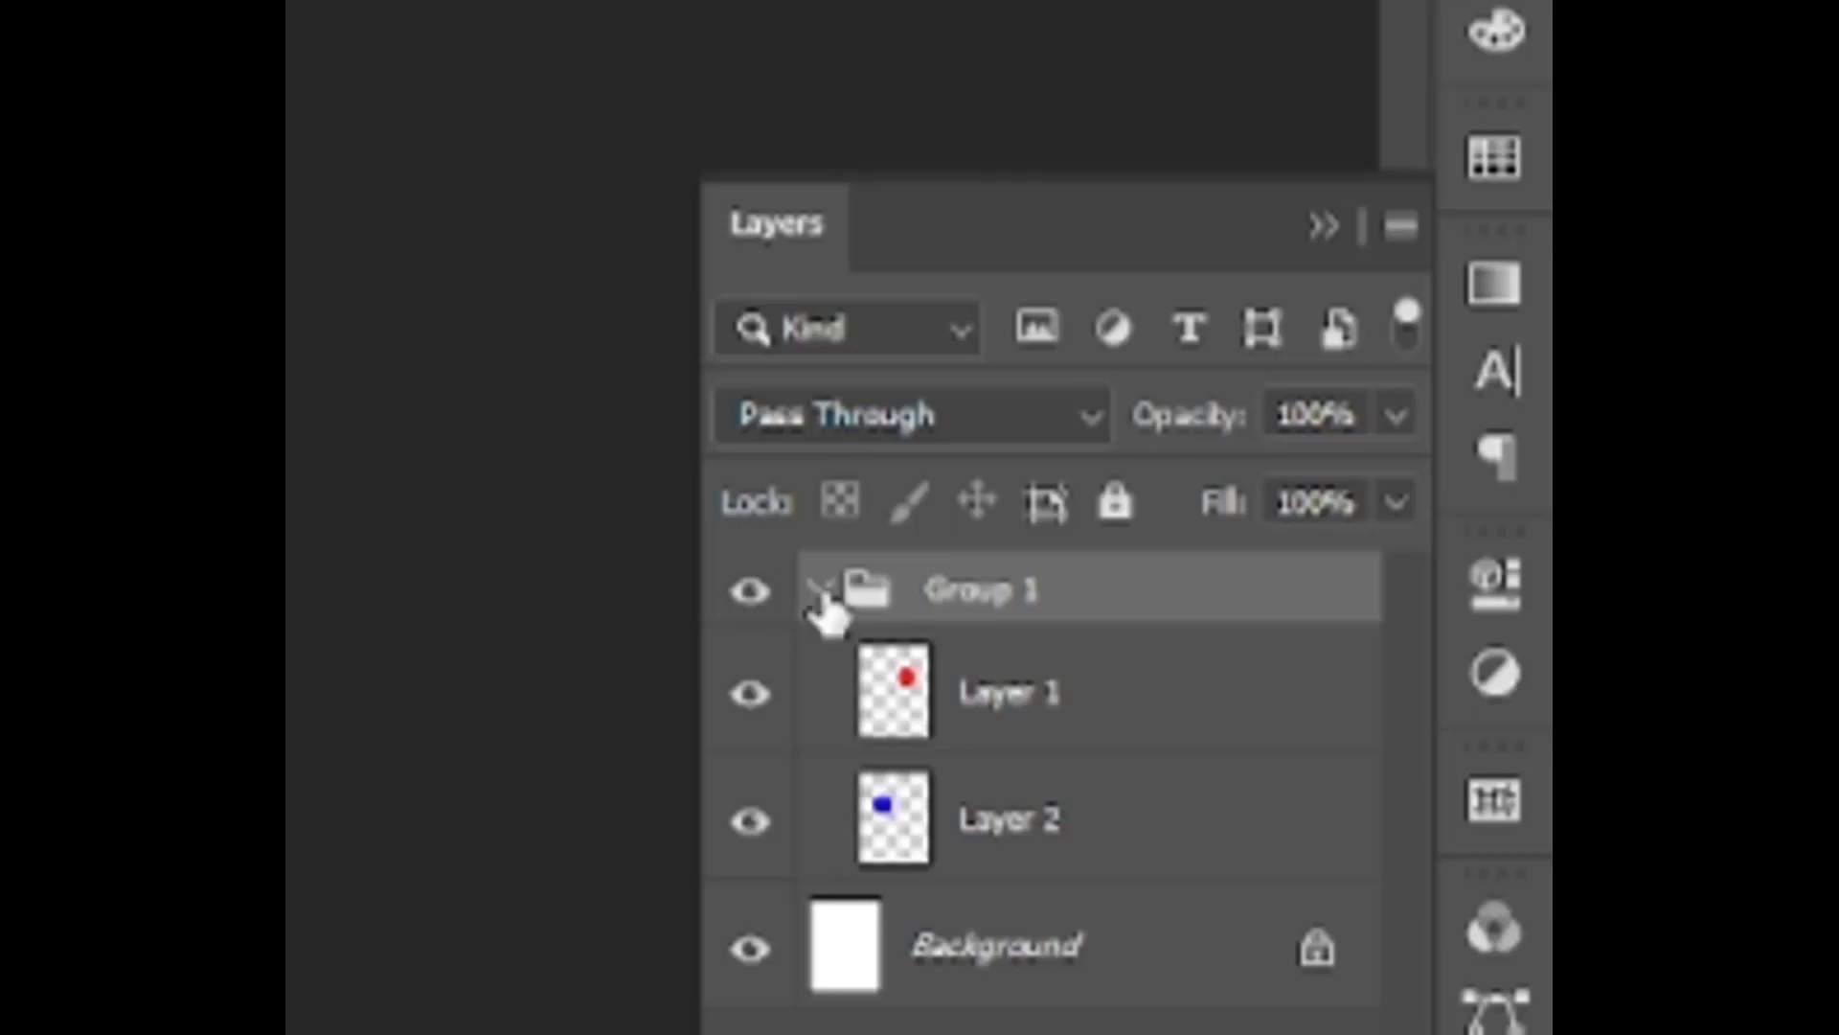
pyautogui.click(816, 589)
pyautogui.click(1061, 534)
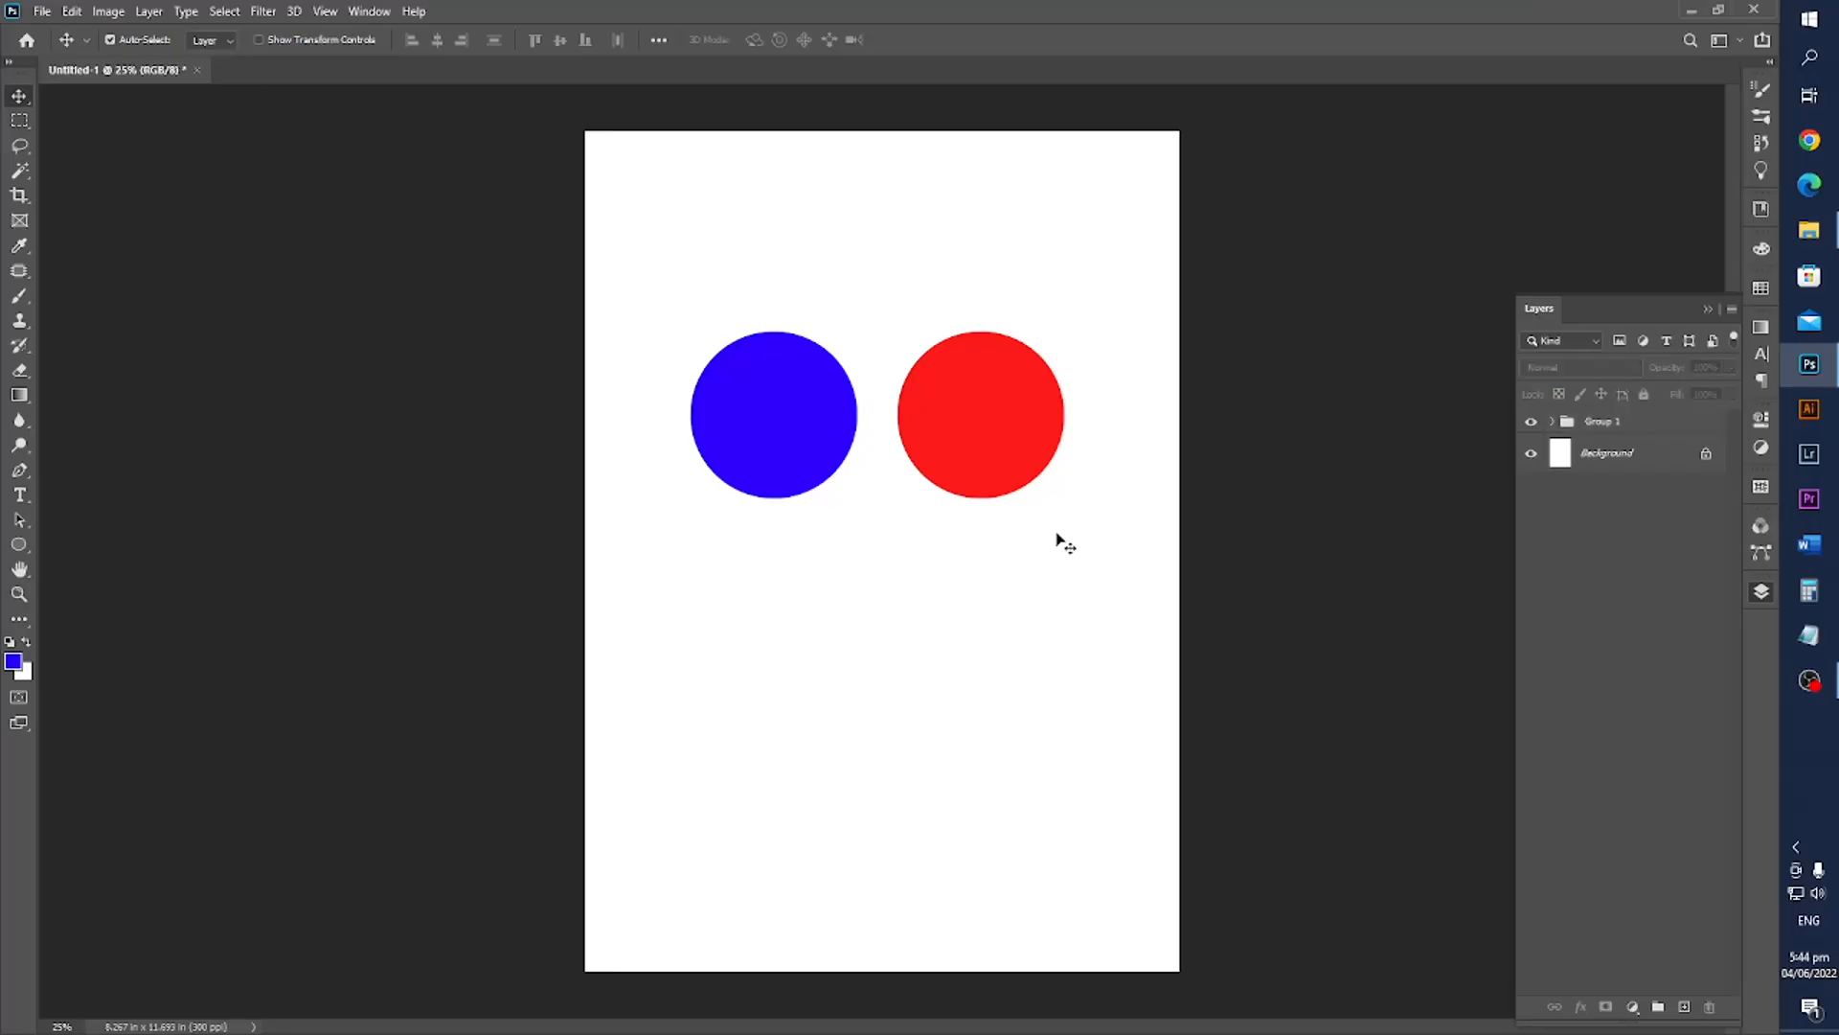
pyautogui.click(970, 443)
pyautogui.click(789, 444)
pyautogui.click(813, 305)
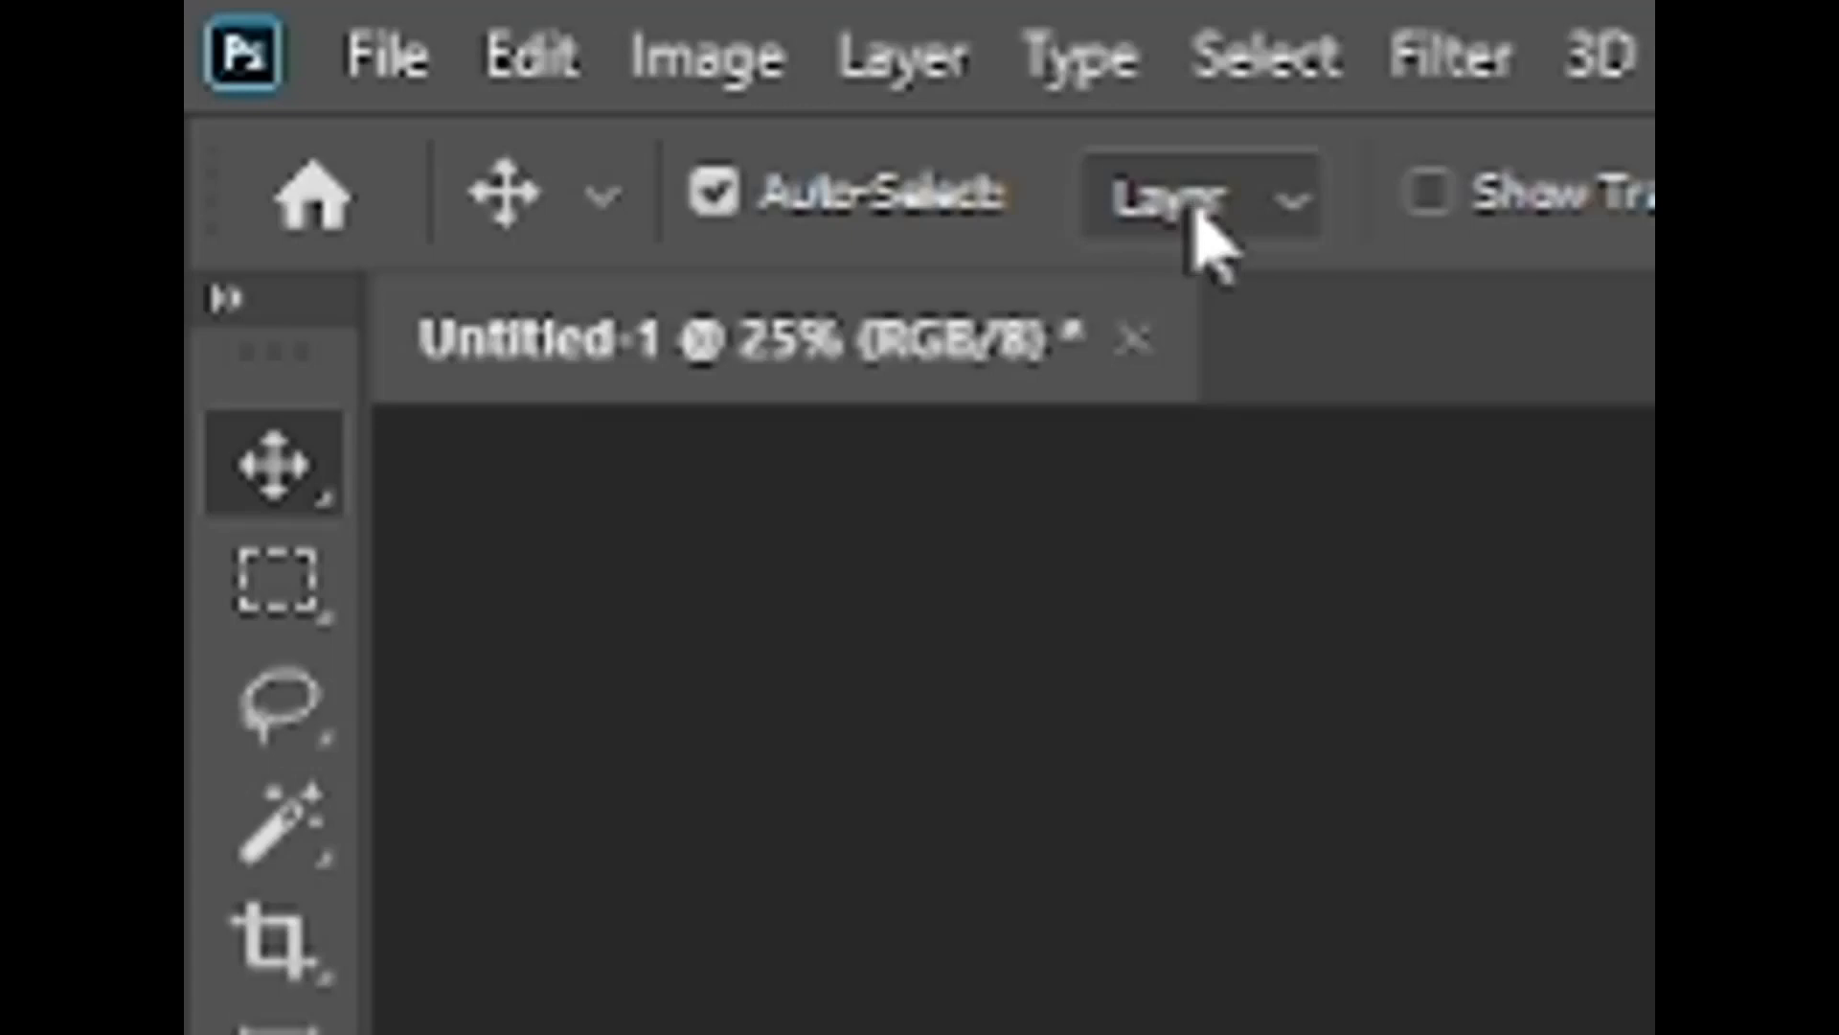
# Set Auto-Select to Group and move both circles together slightly down and to the right.
pyautogui.click(1298, 204)
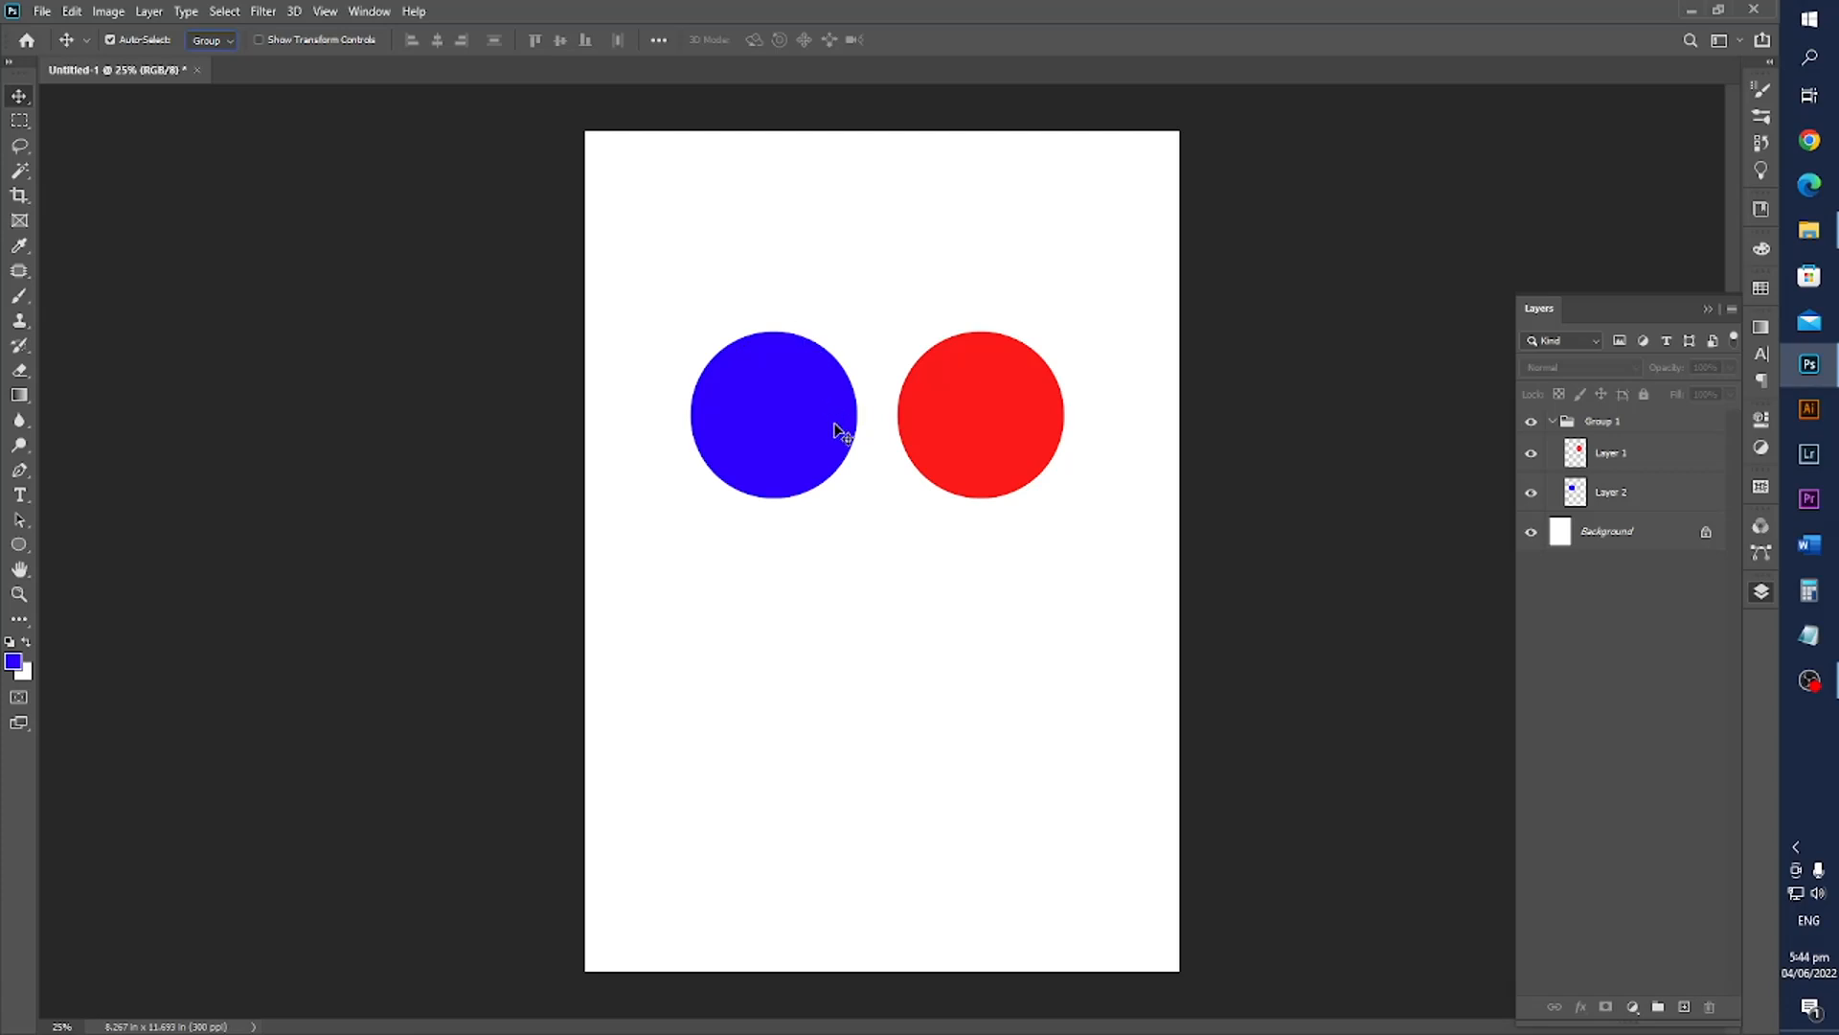
pyautogui.moveTo(781, 424); pyautogui.dragTo(829, 484)
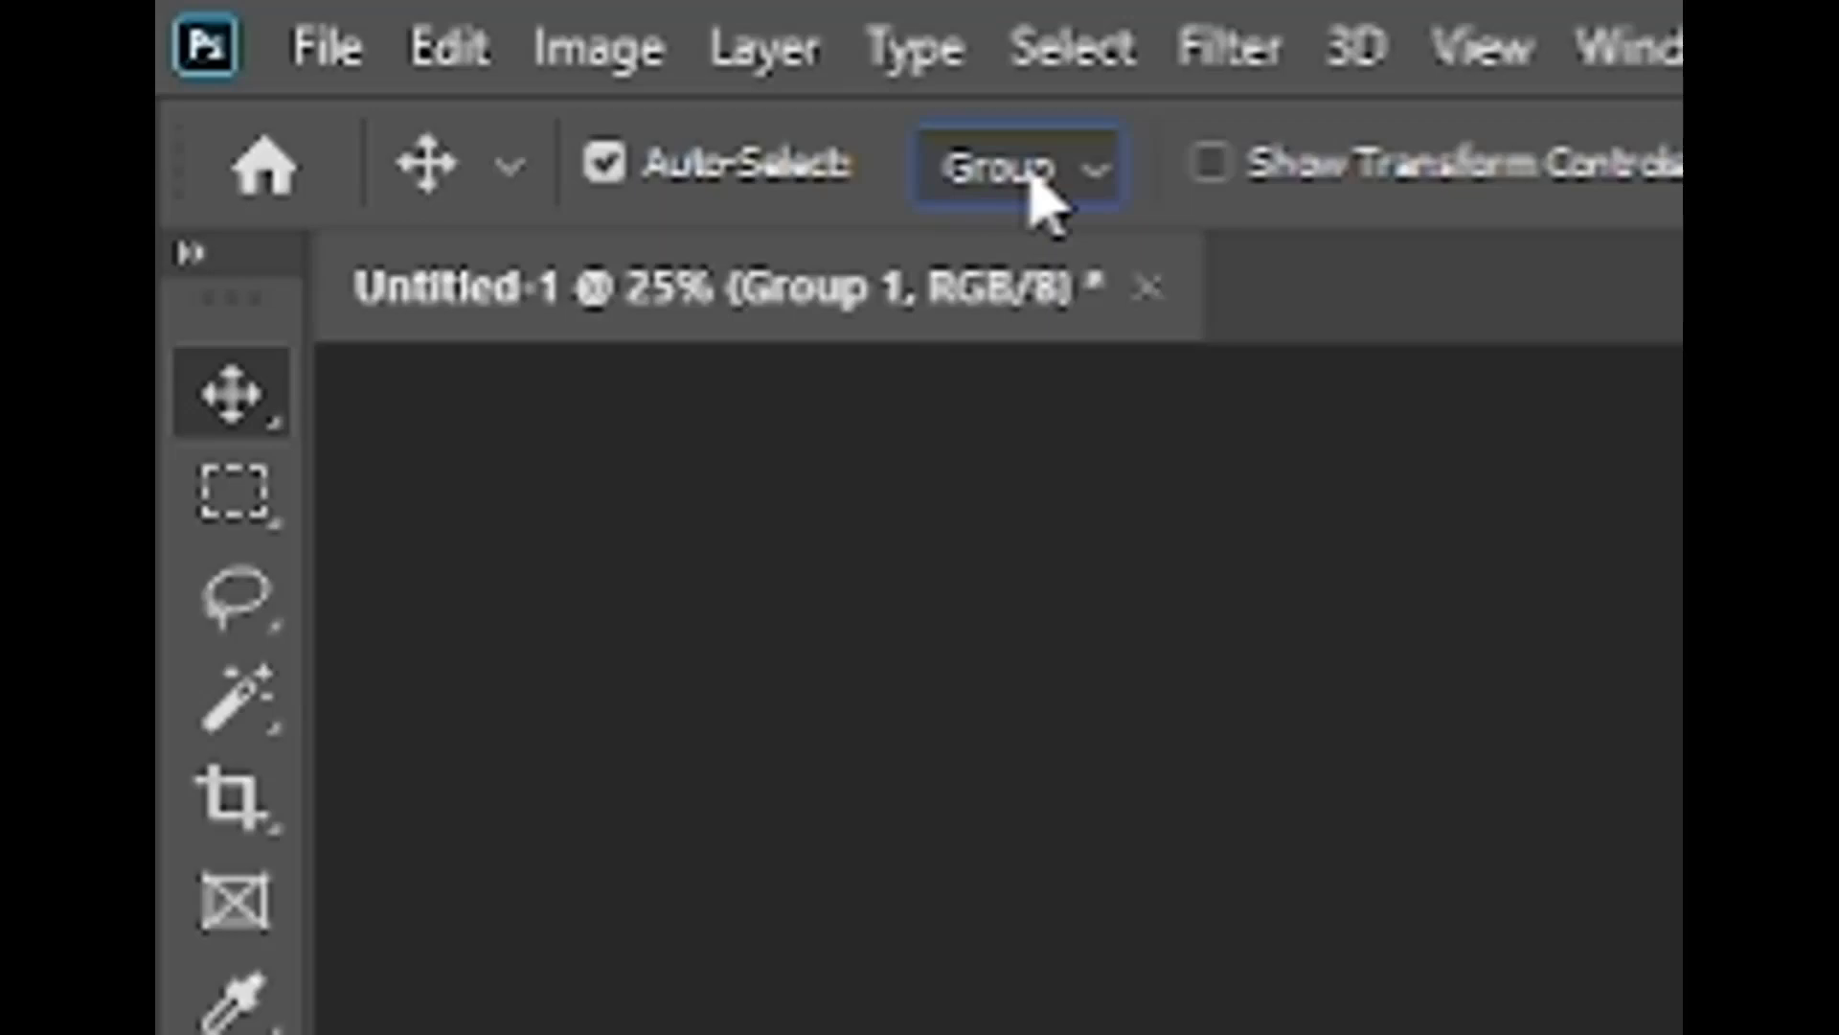
# Set Auto-Select to Layer and move only the blue circle up and slightly to the right.
pyautogui.click(1035, 182)
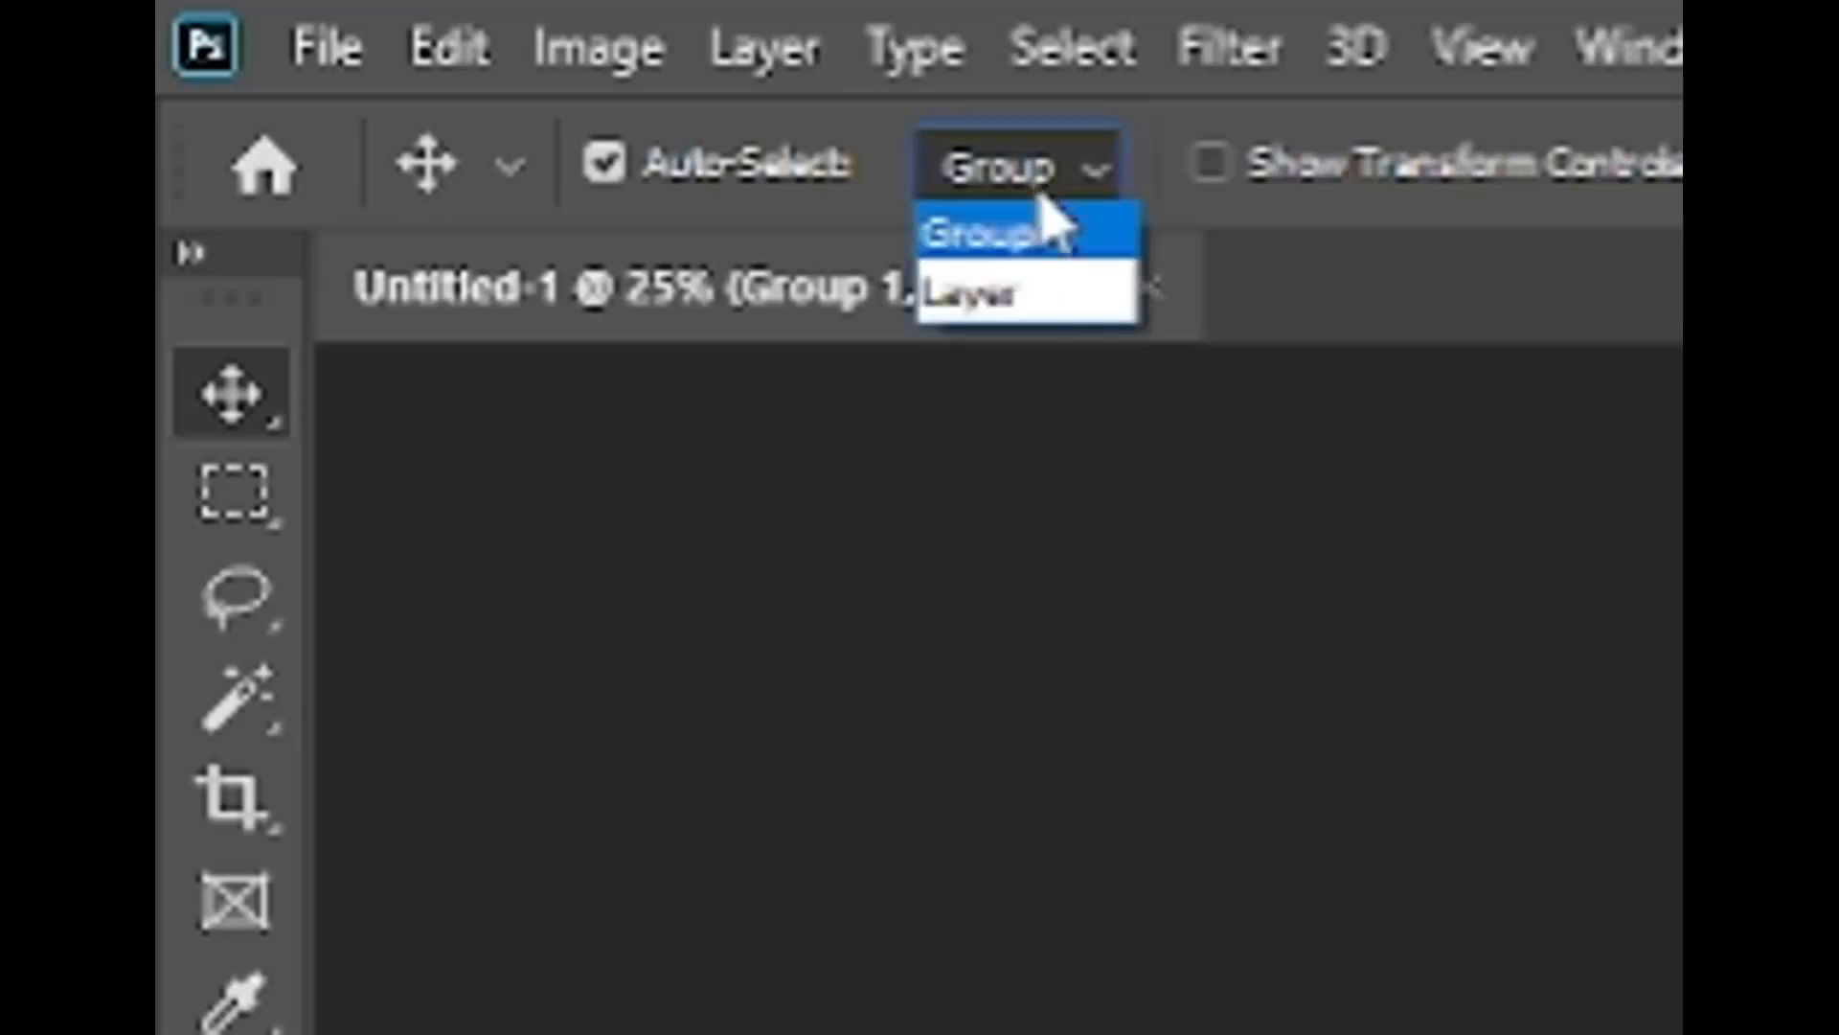
pyautogui.click(1054, 295)
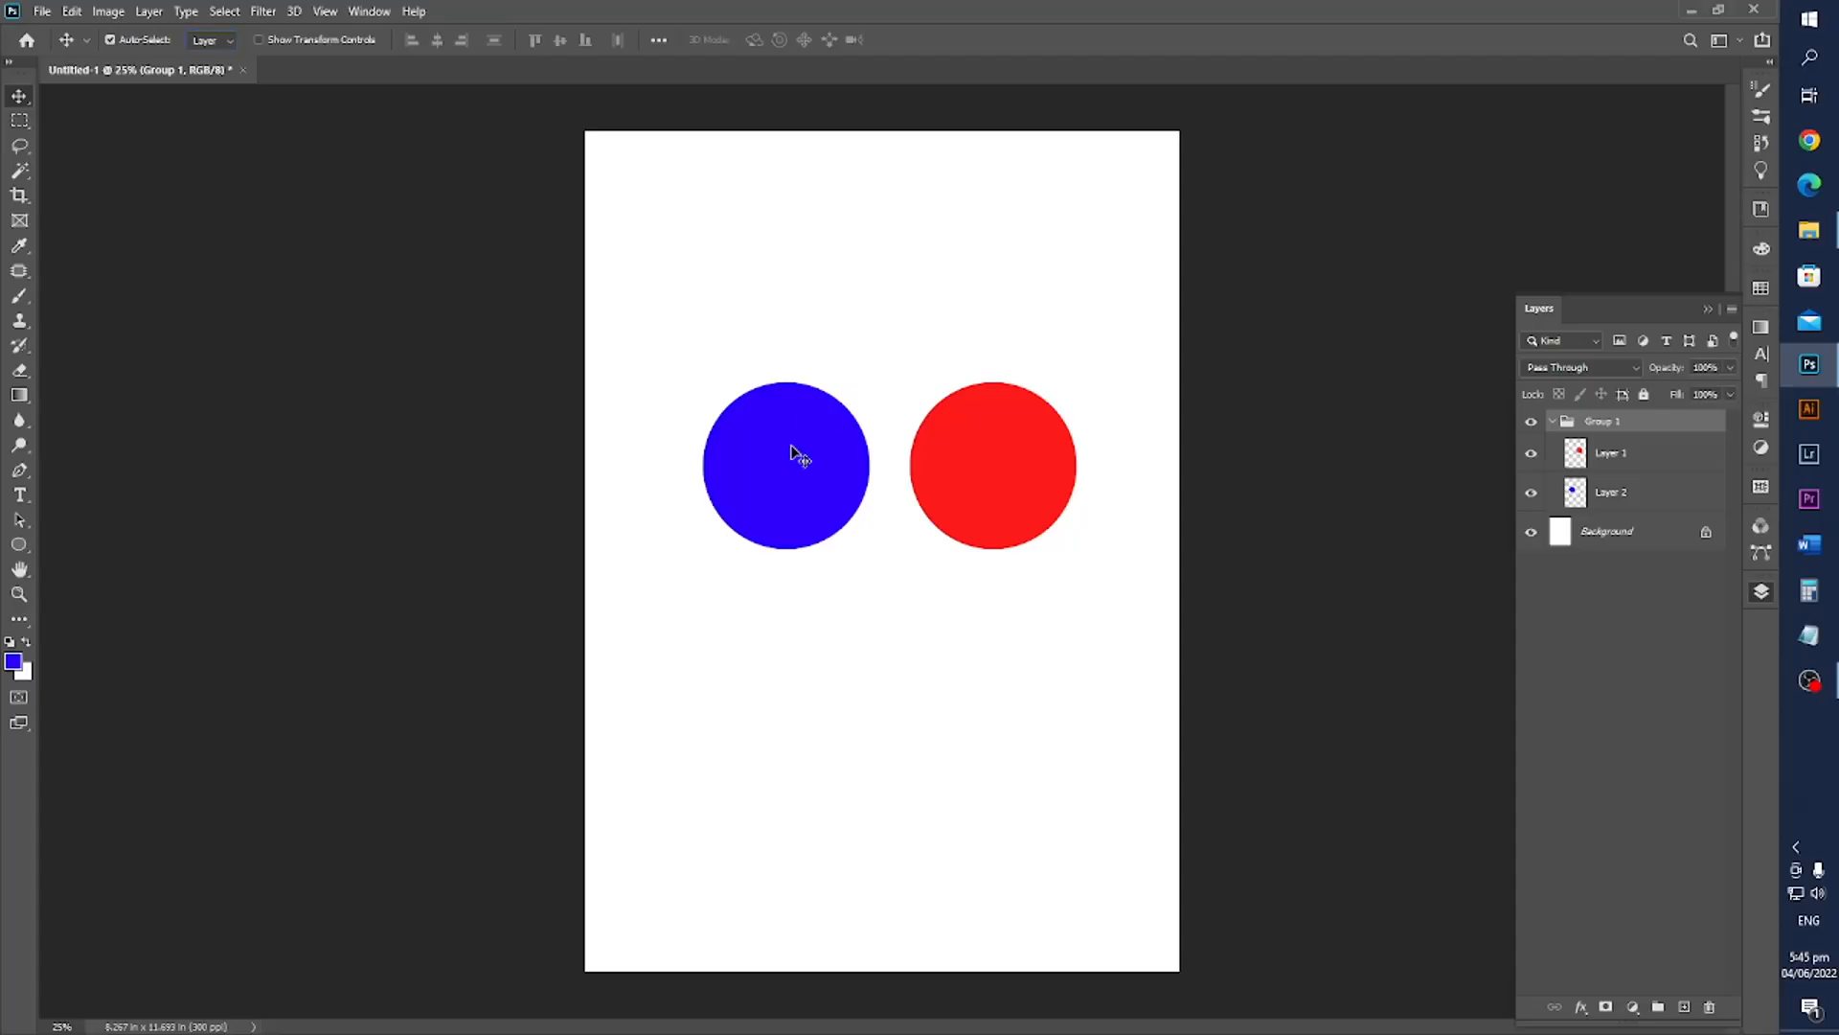
pyautogui.click(793, 453)
pyautogui.moveTo(792, 452); pyautogui.dragTo(832, 329)
# Move the circles separately so the blue one is stacked above the red one, both centered across the page width.
pyautogui.click(997, 464)
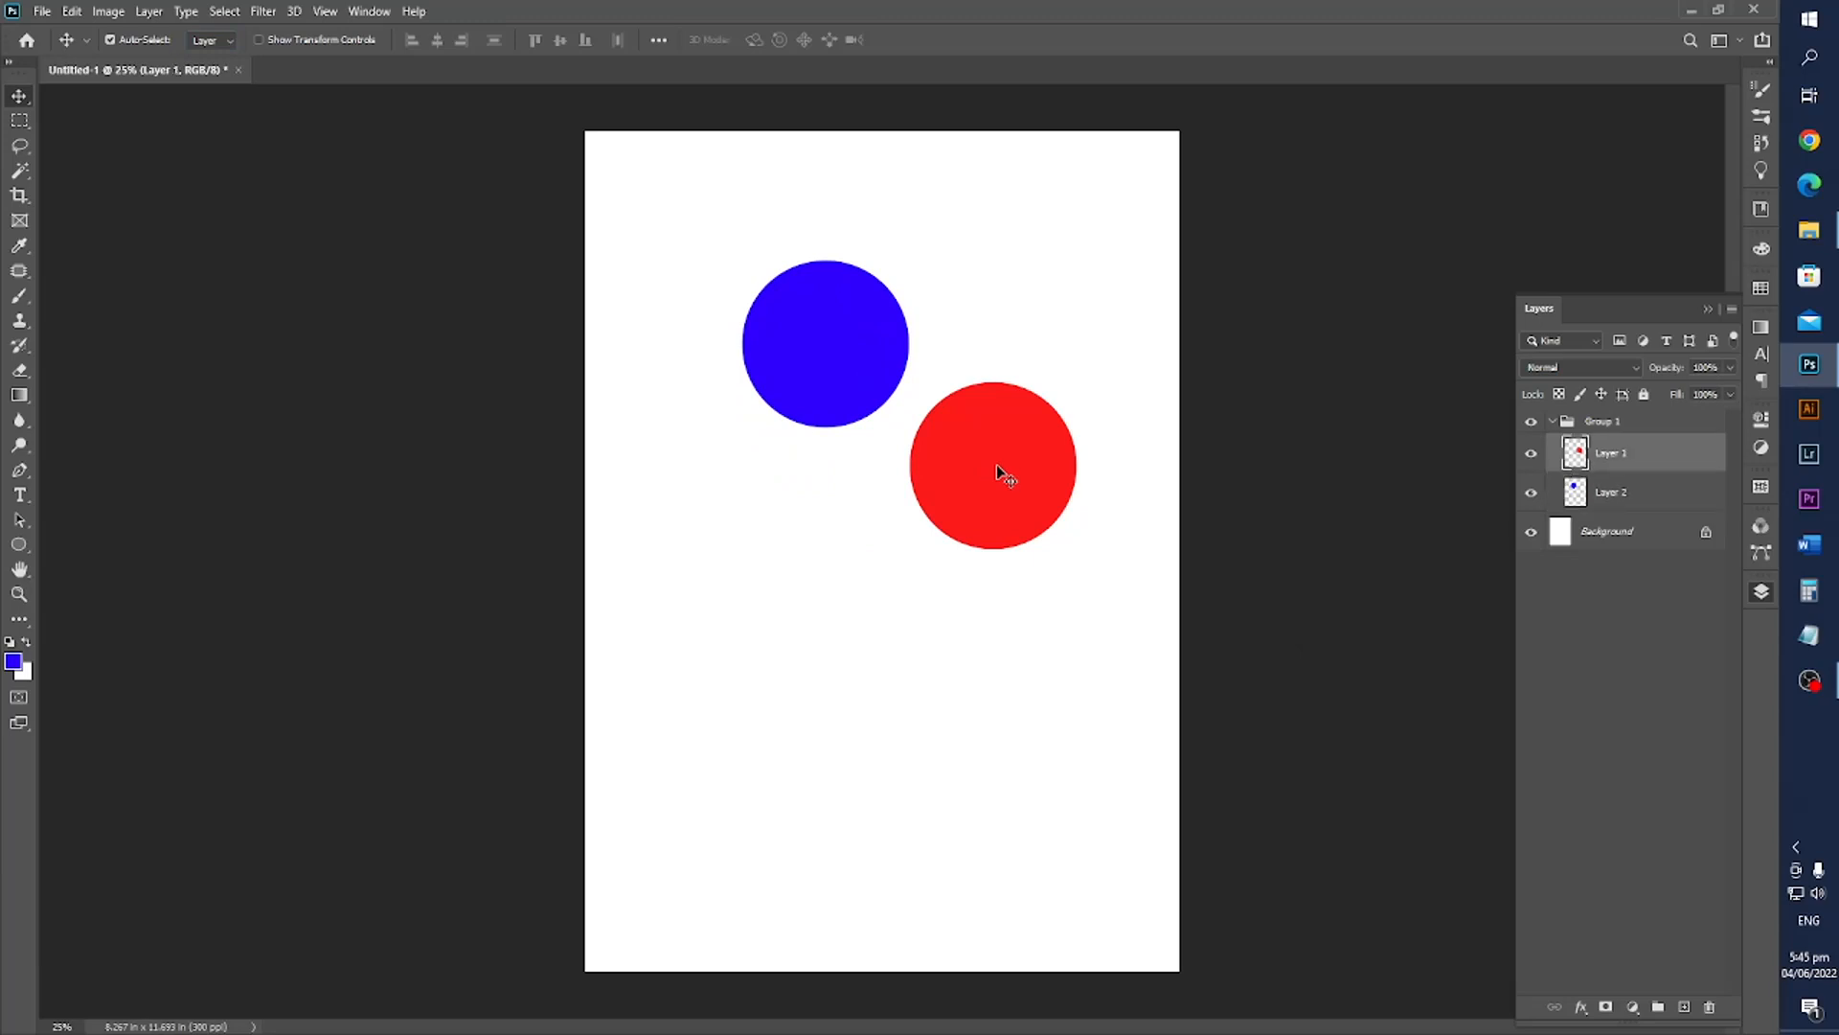
pyautogui.click(816, 359)
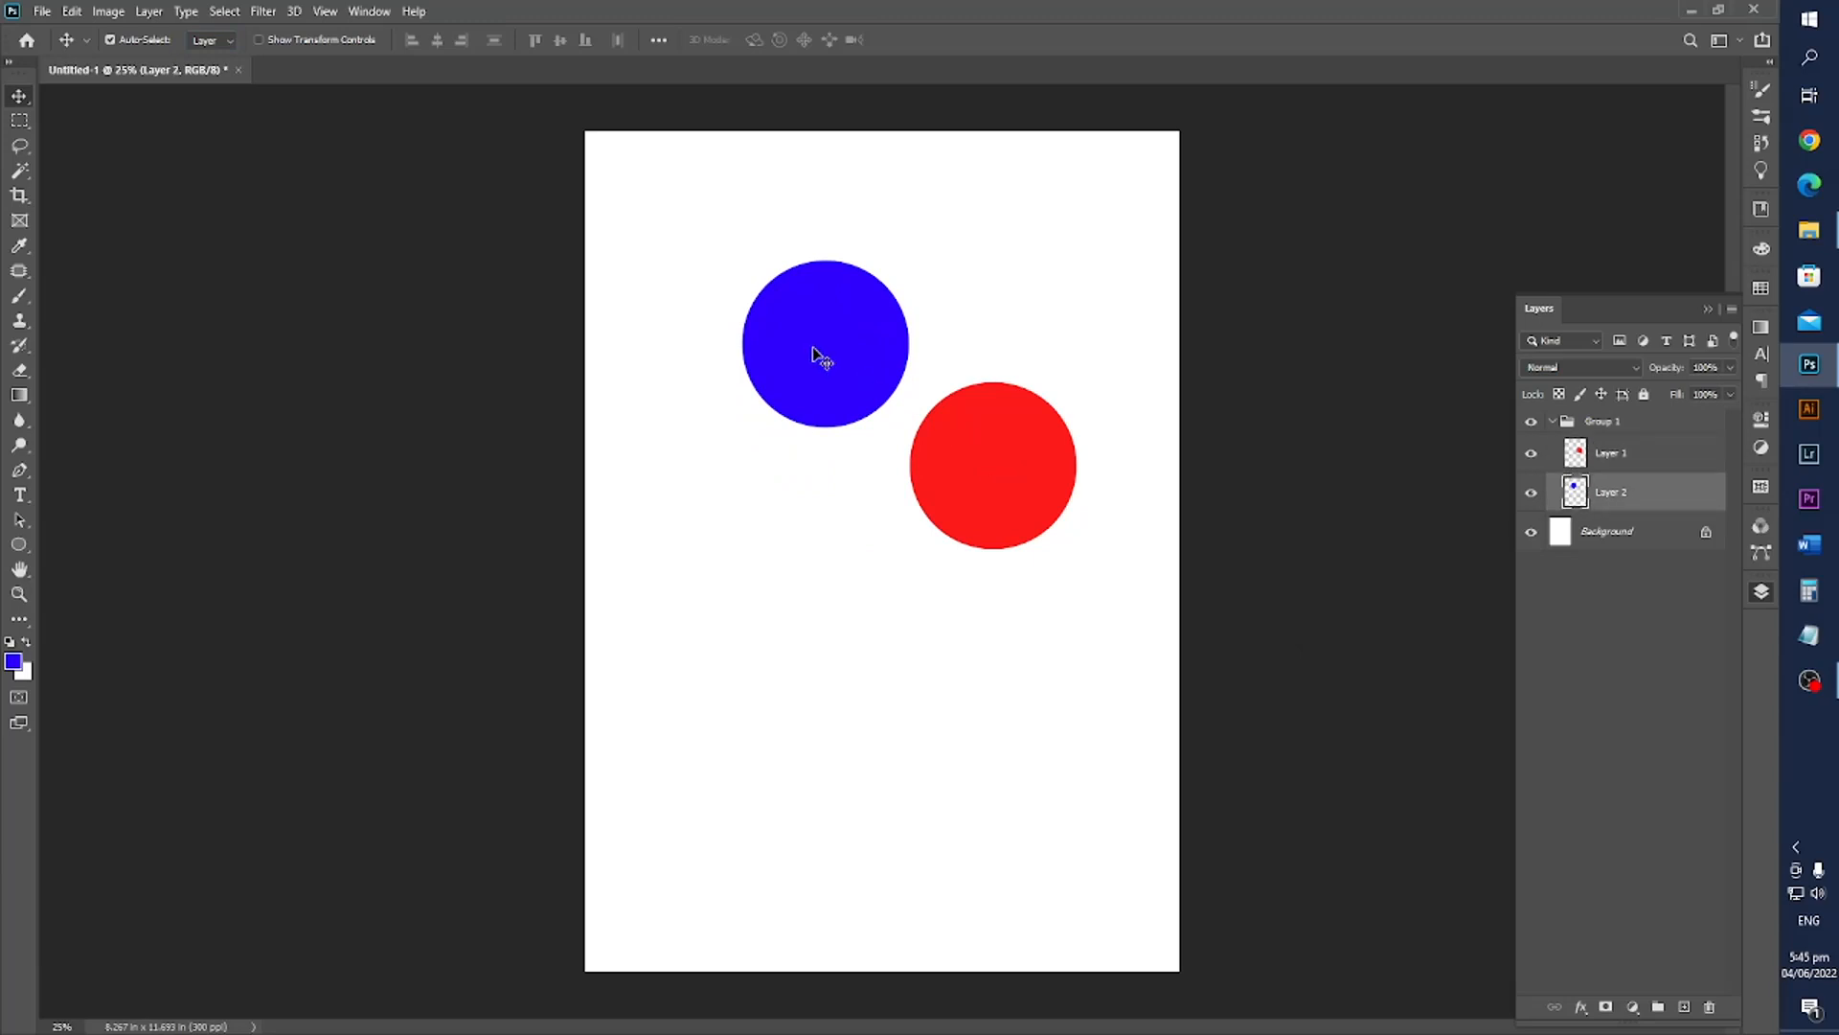
pyautogui.moveTo(817, 359); pyautogui.dragTo(930, 310)
pyautogui.moveTo(969, 492); pyautogui.dragTo(865, 526)
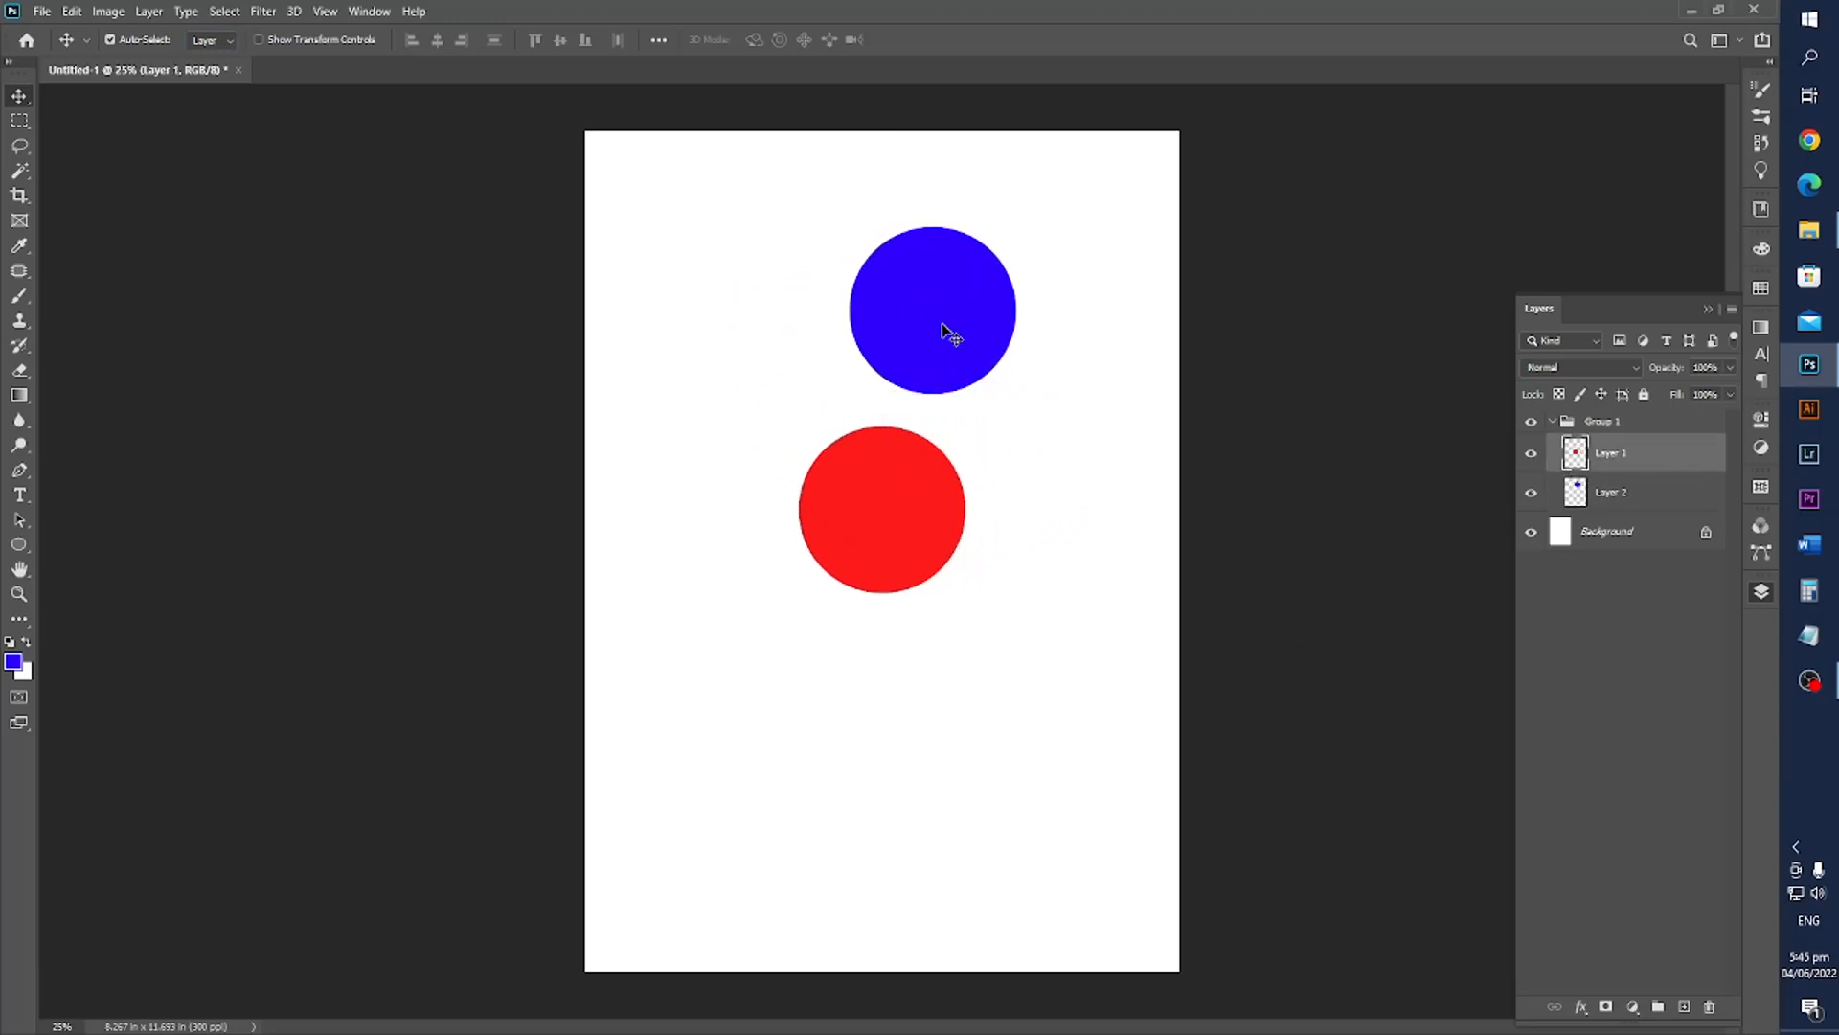
pyautogui.moveTo(948, 332); pyautogui.dragTo(891, 328)
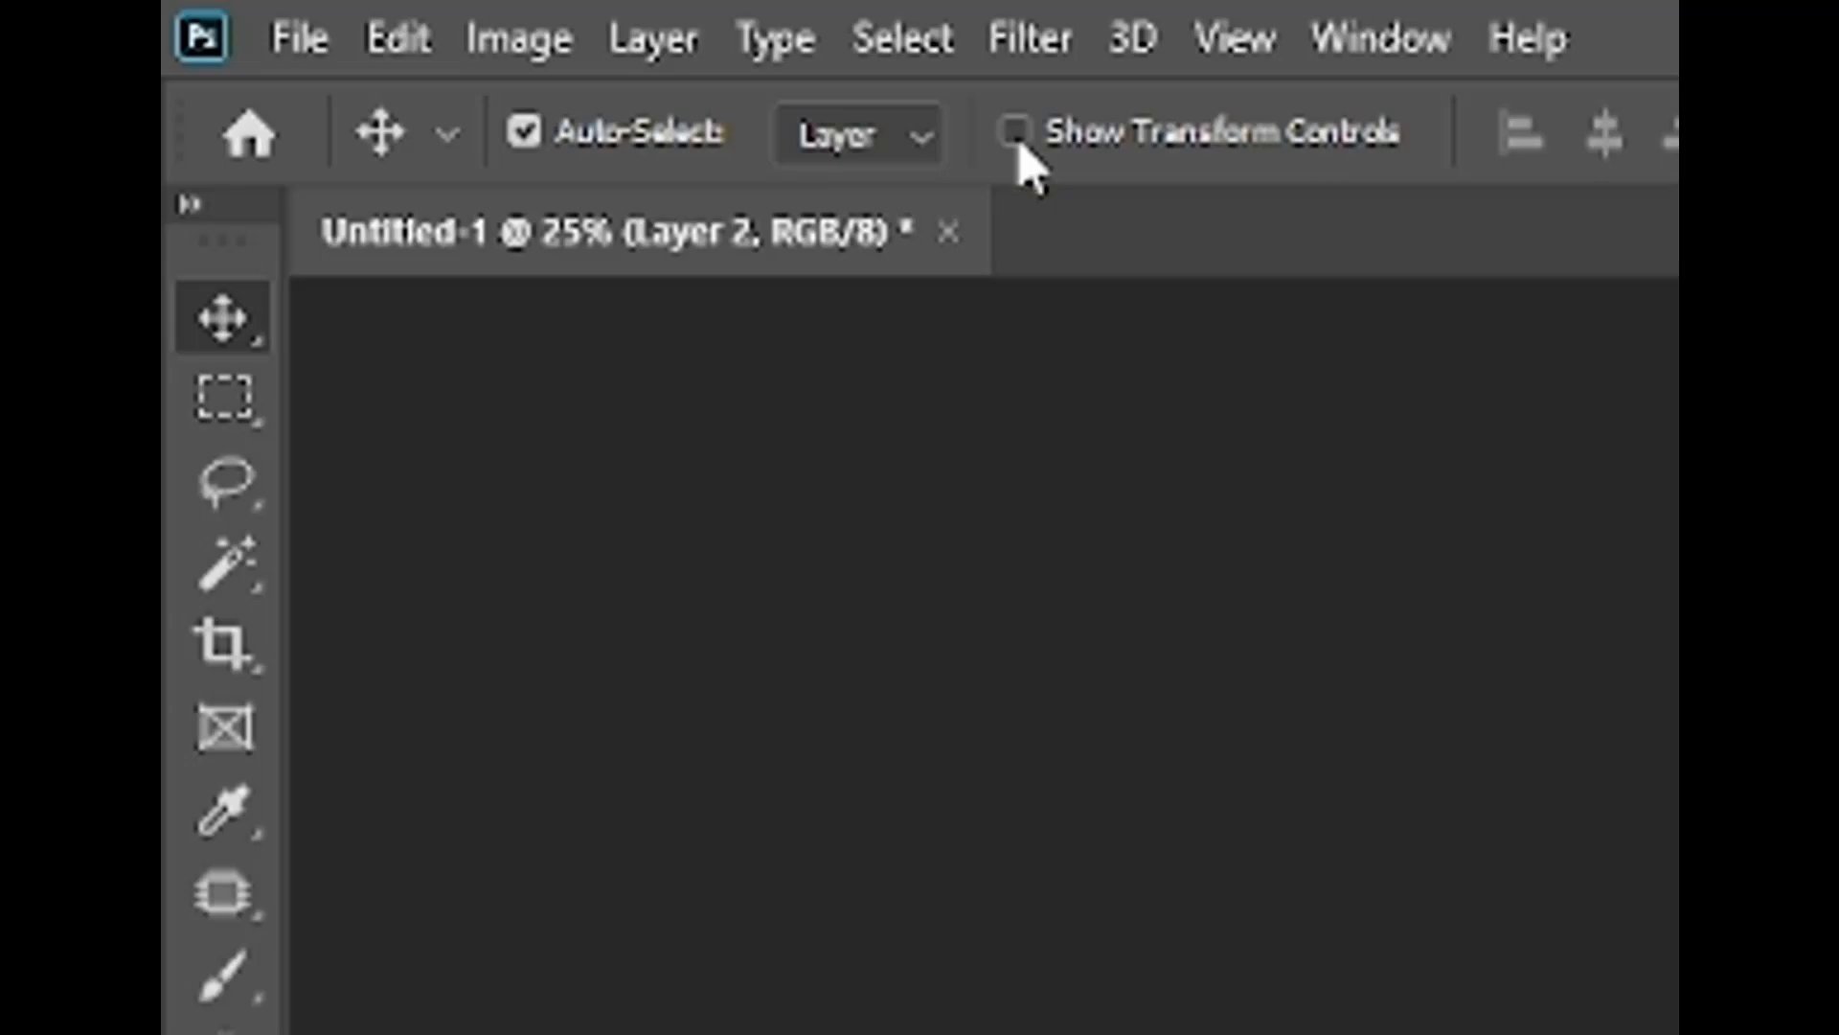
# Try enlarging the blue circle slightly with Show Transform Controls enabled, undo the resize, and disable the controls.
pyautogui.click(1018, 139)
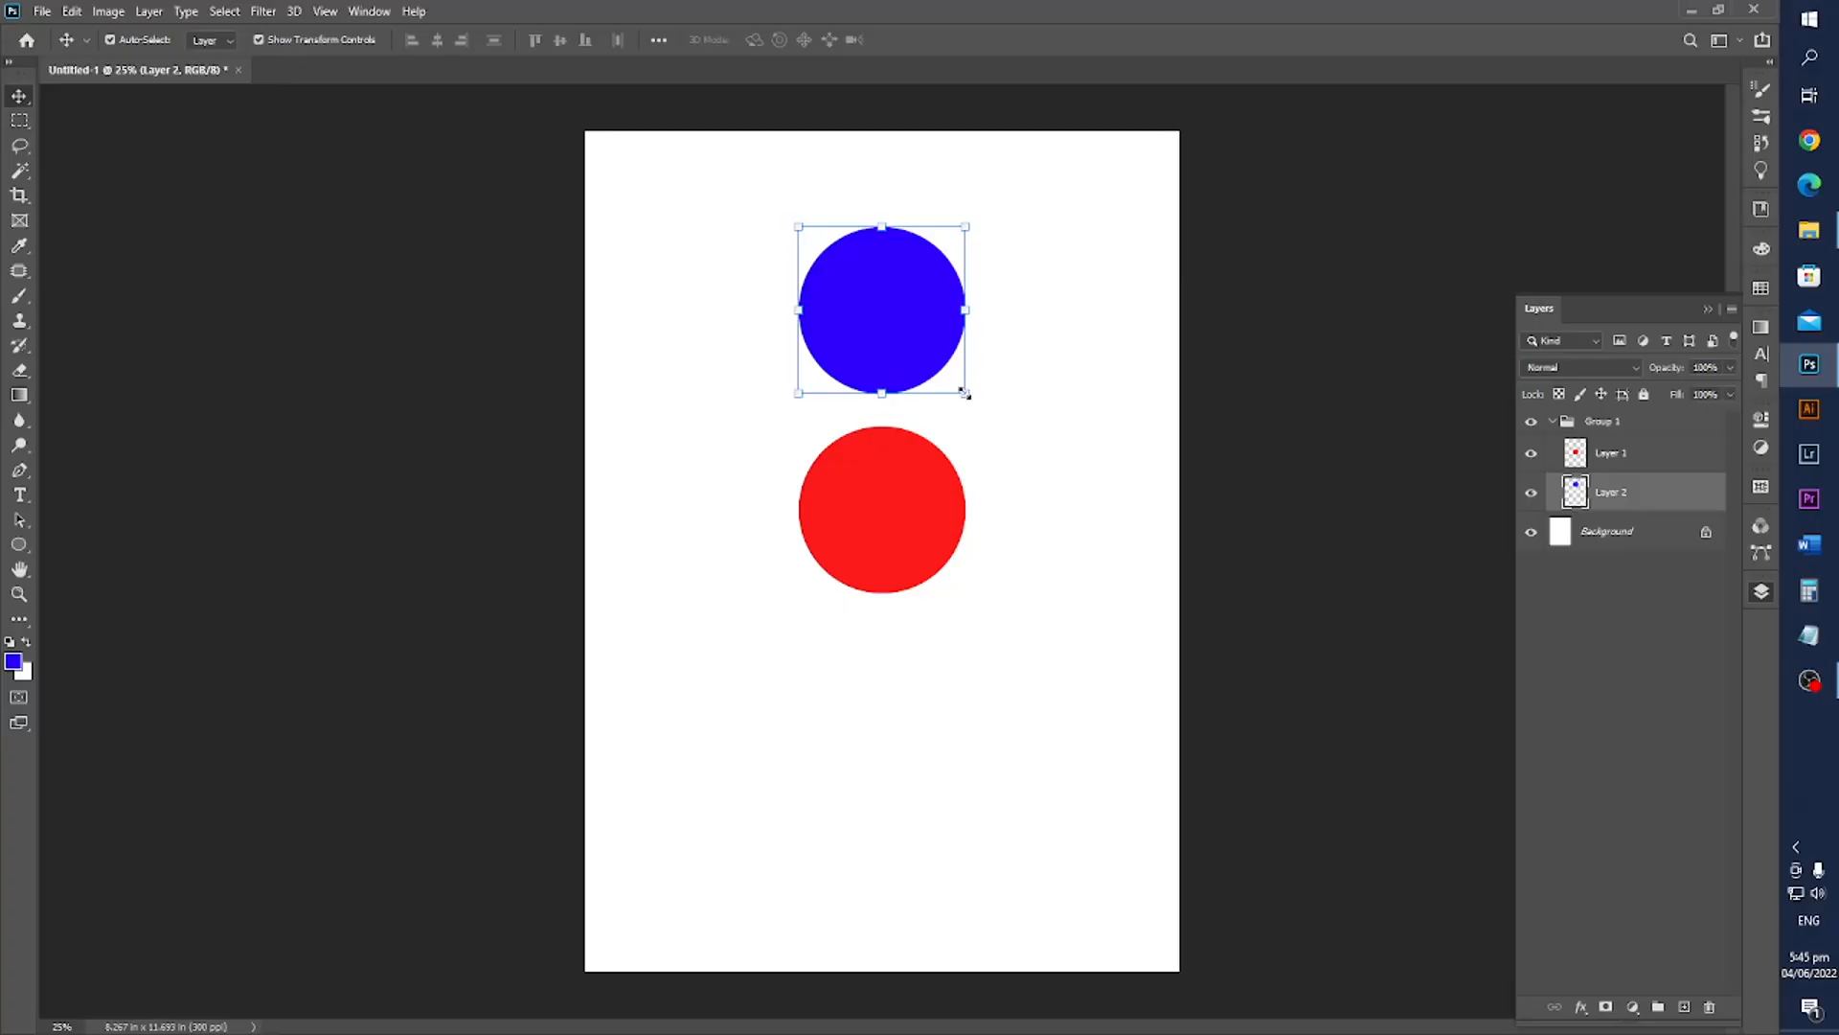
pyautogui.moveTo(958, 393)
pyautogui.mouseDown()
pyautogui.moveTo(925, 327)
pyautogui.moveTo(997, 435)
pyautogui.moveTo(1022, 304)
pyautogui.moveTo(991, 436)
pyautogui.moveTo(1022, 414)
pyautogui.moveTo(919, 344)
pyautogui.moveTo(973, 406)
pyautogui.mouseUp()
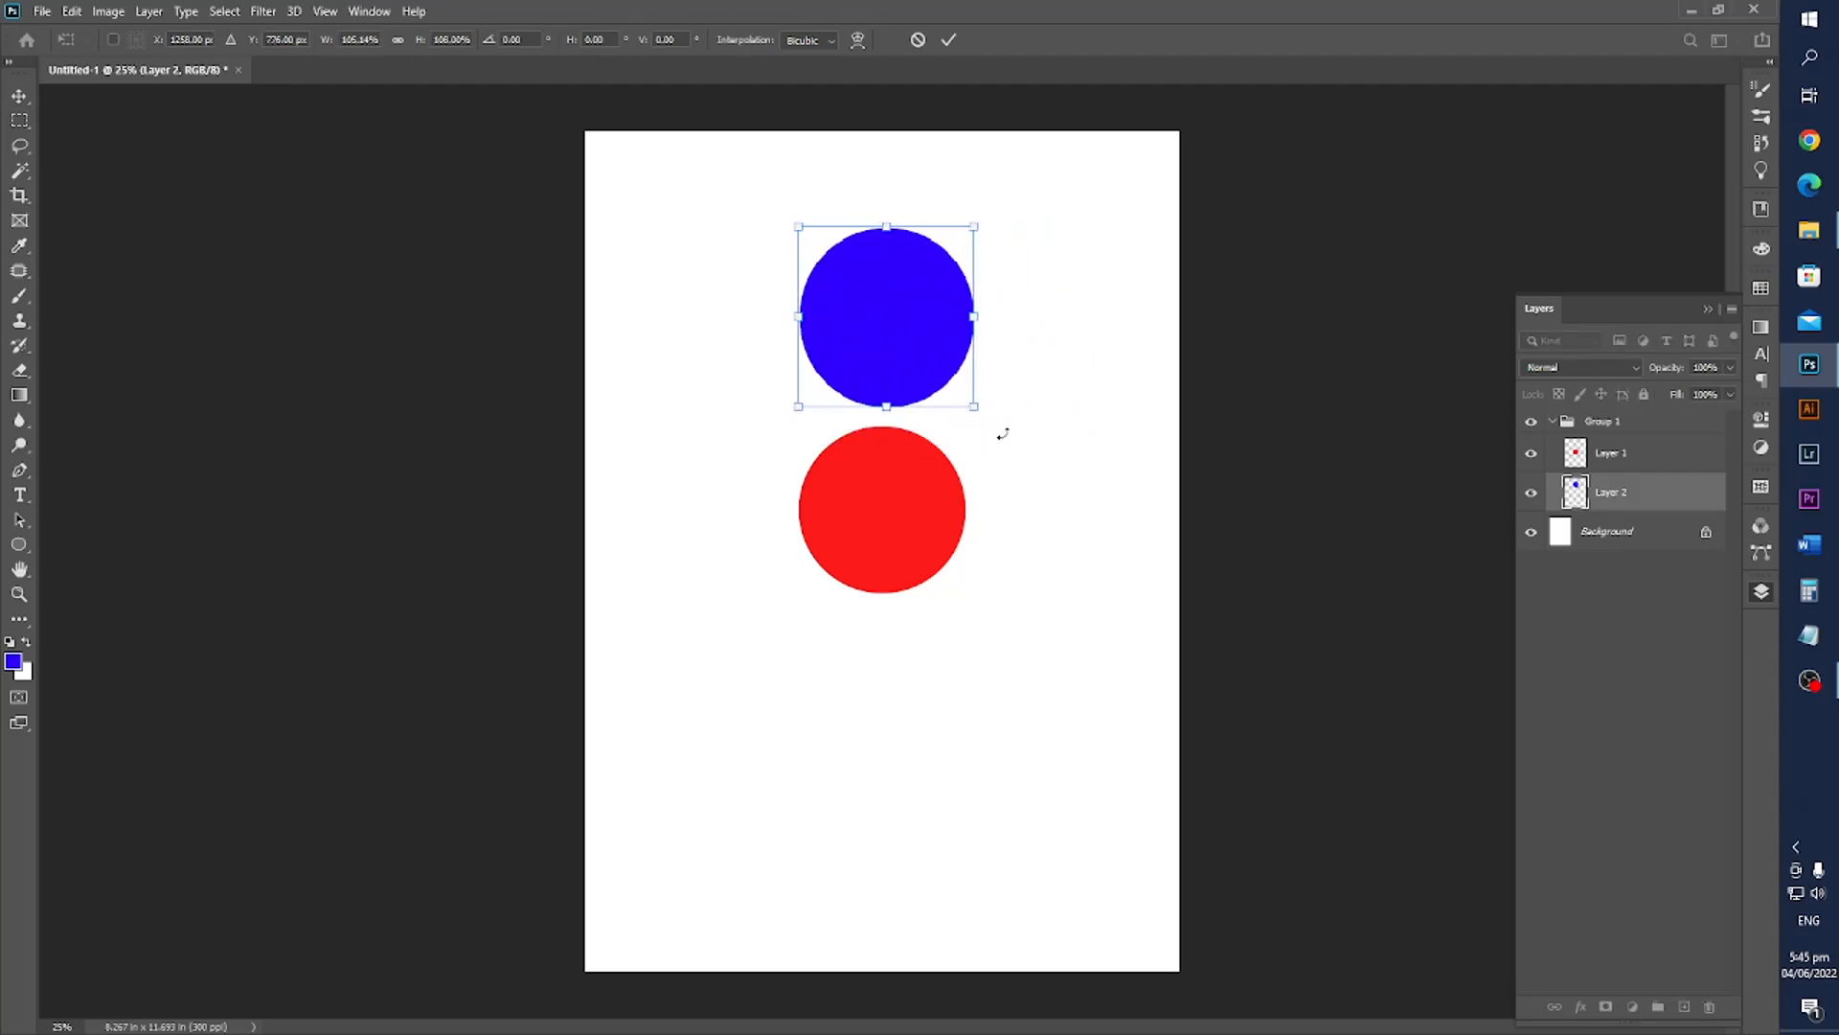
pyautogui.press('Return')
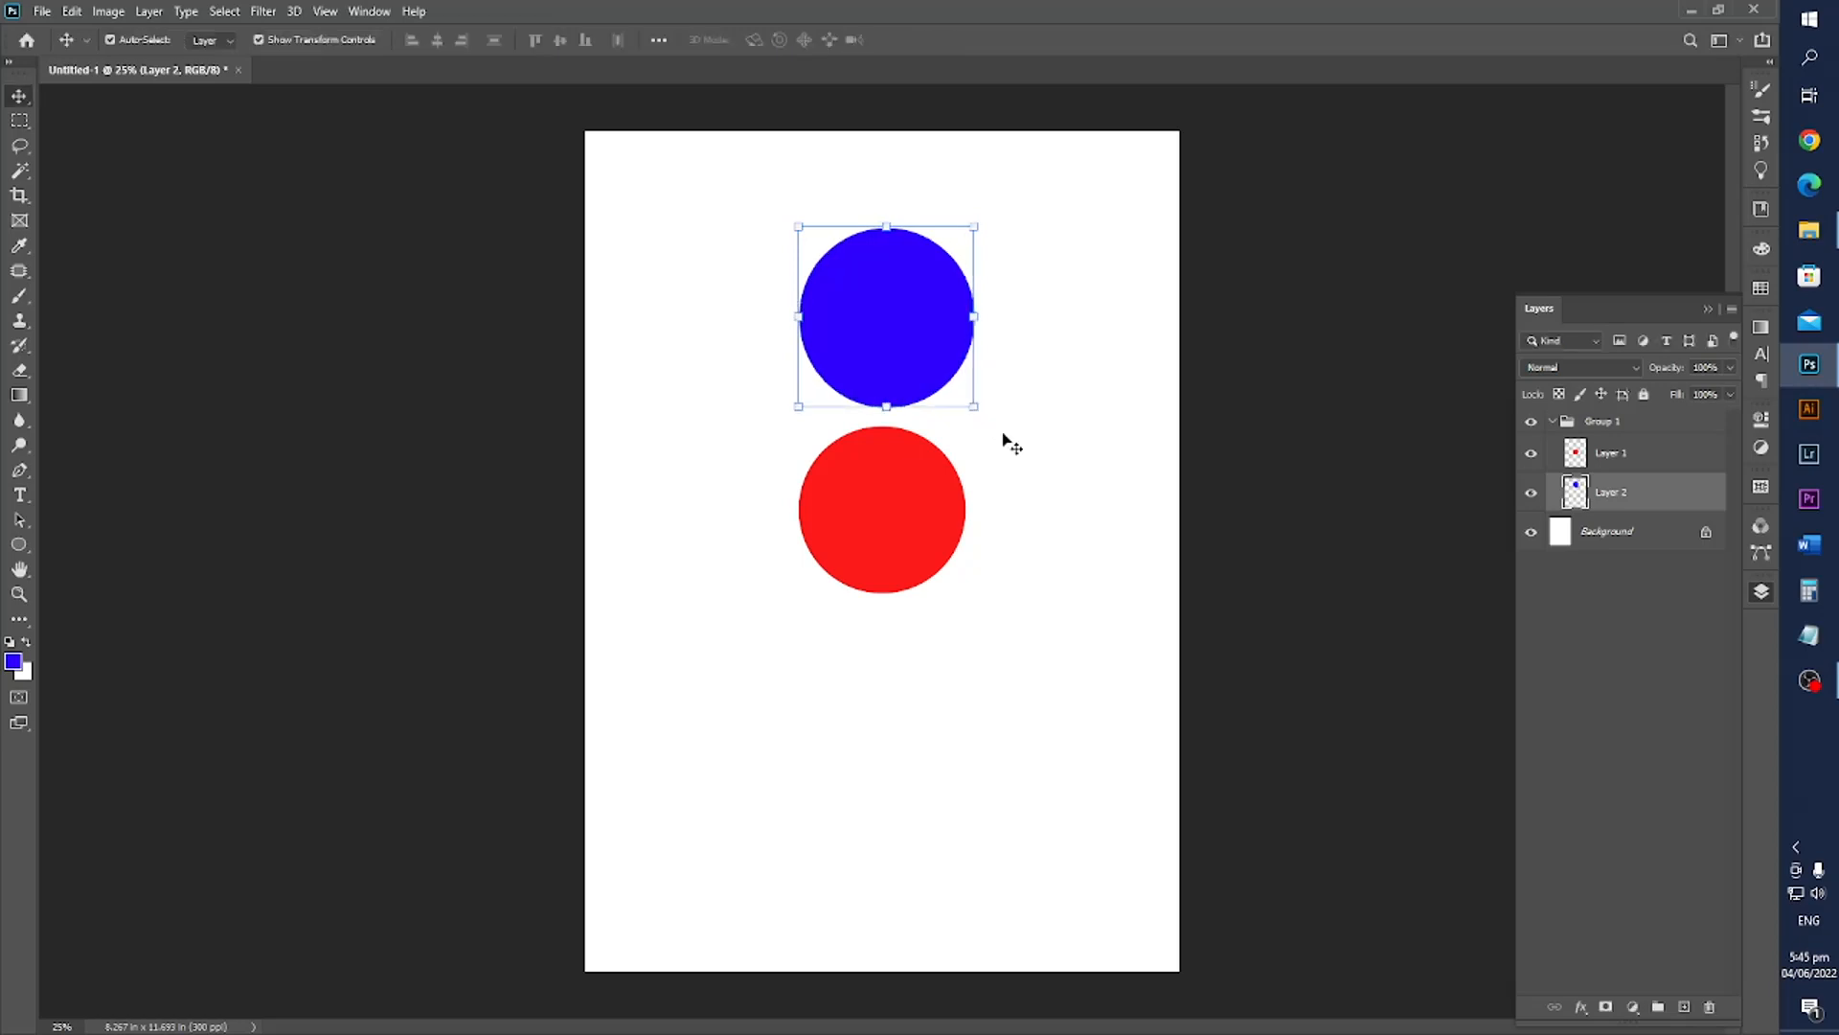
pyautogui.hotkey('ctrl', 'z')
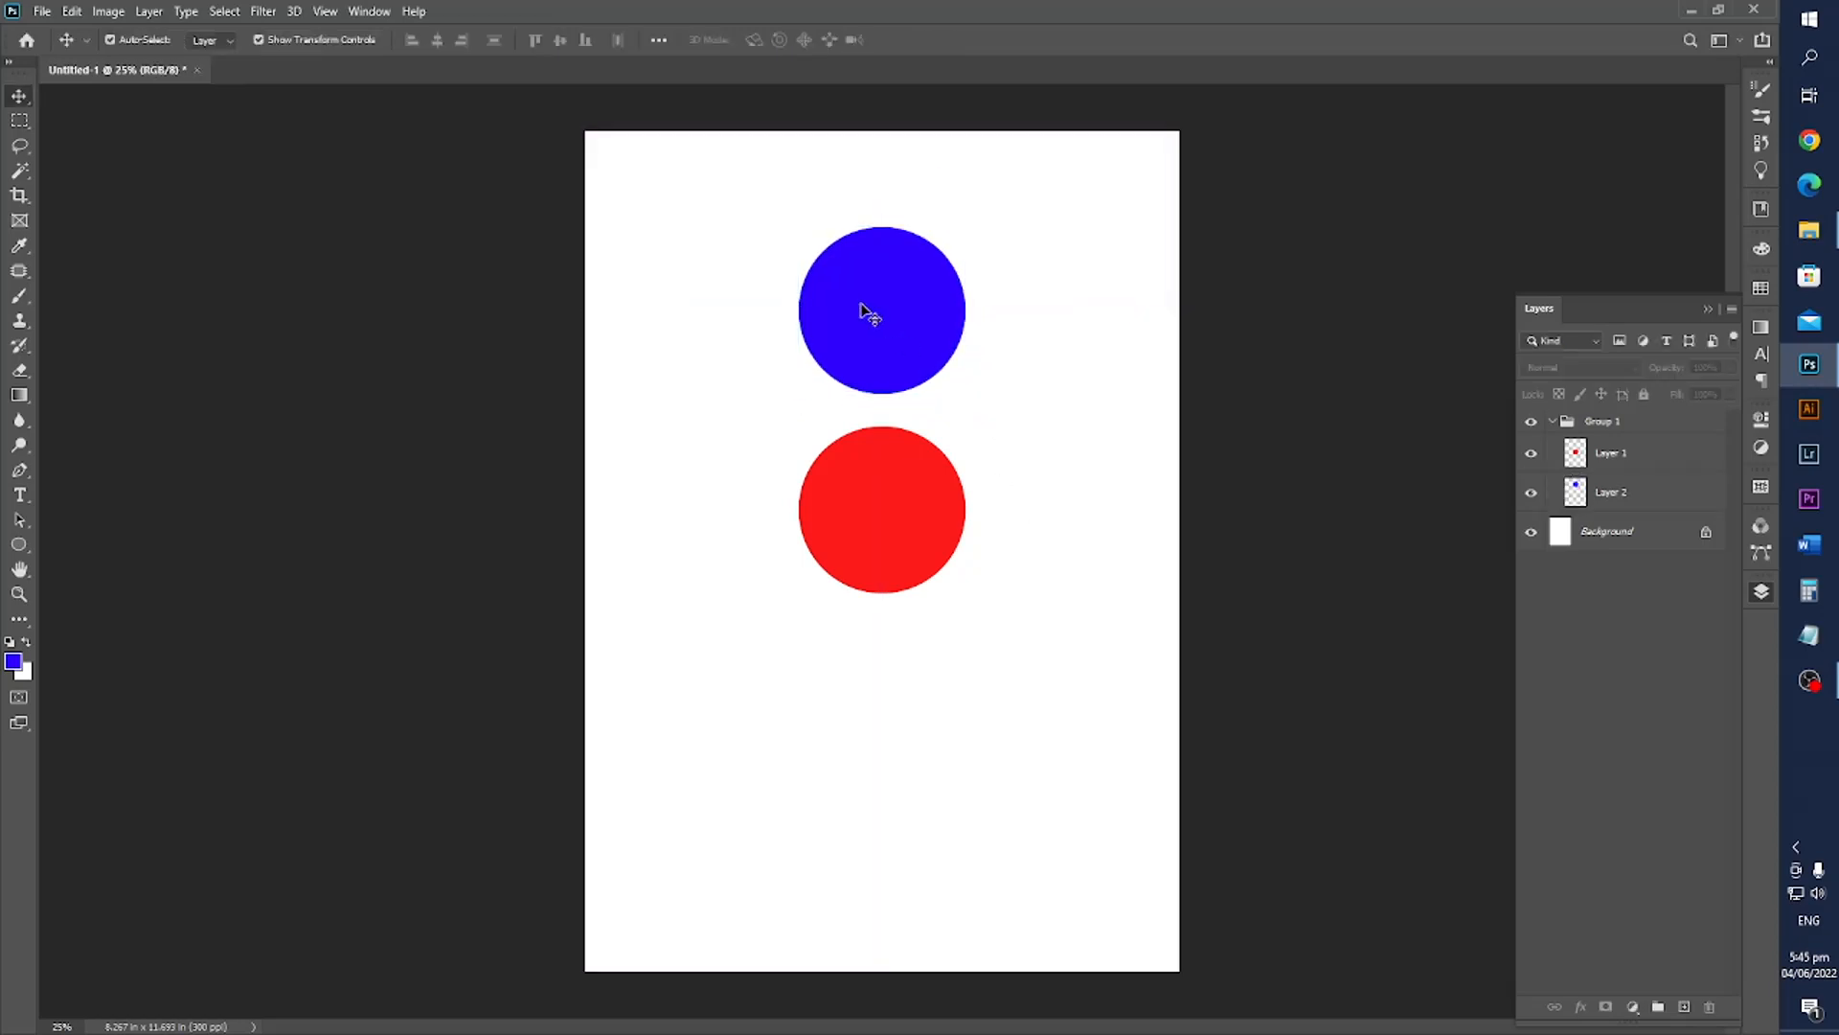
pyautogui.click(881, 316)
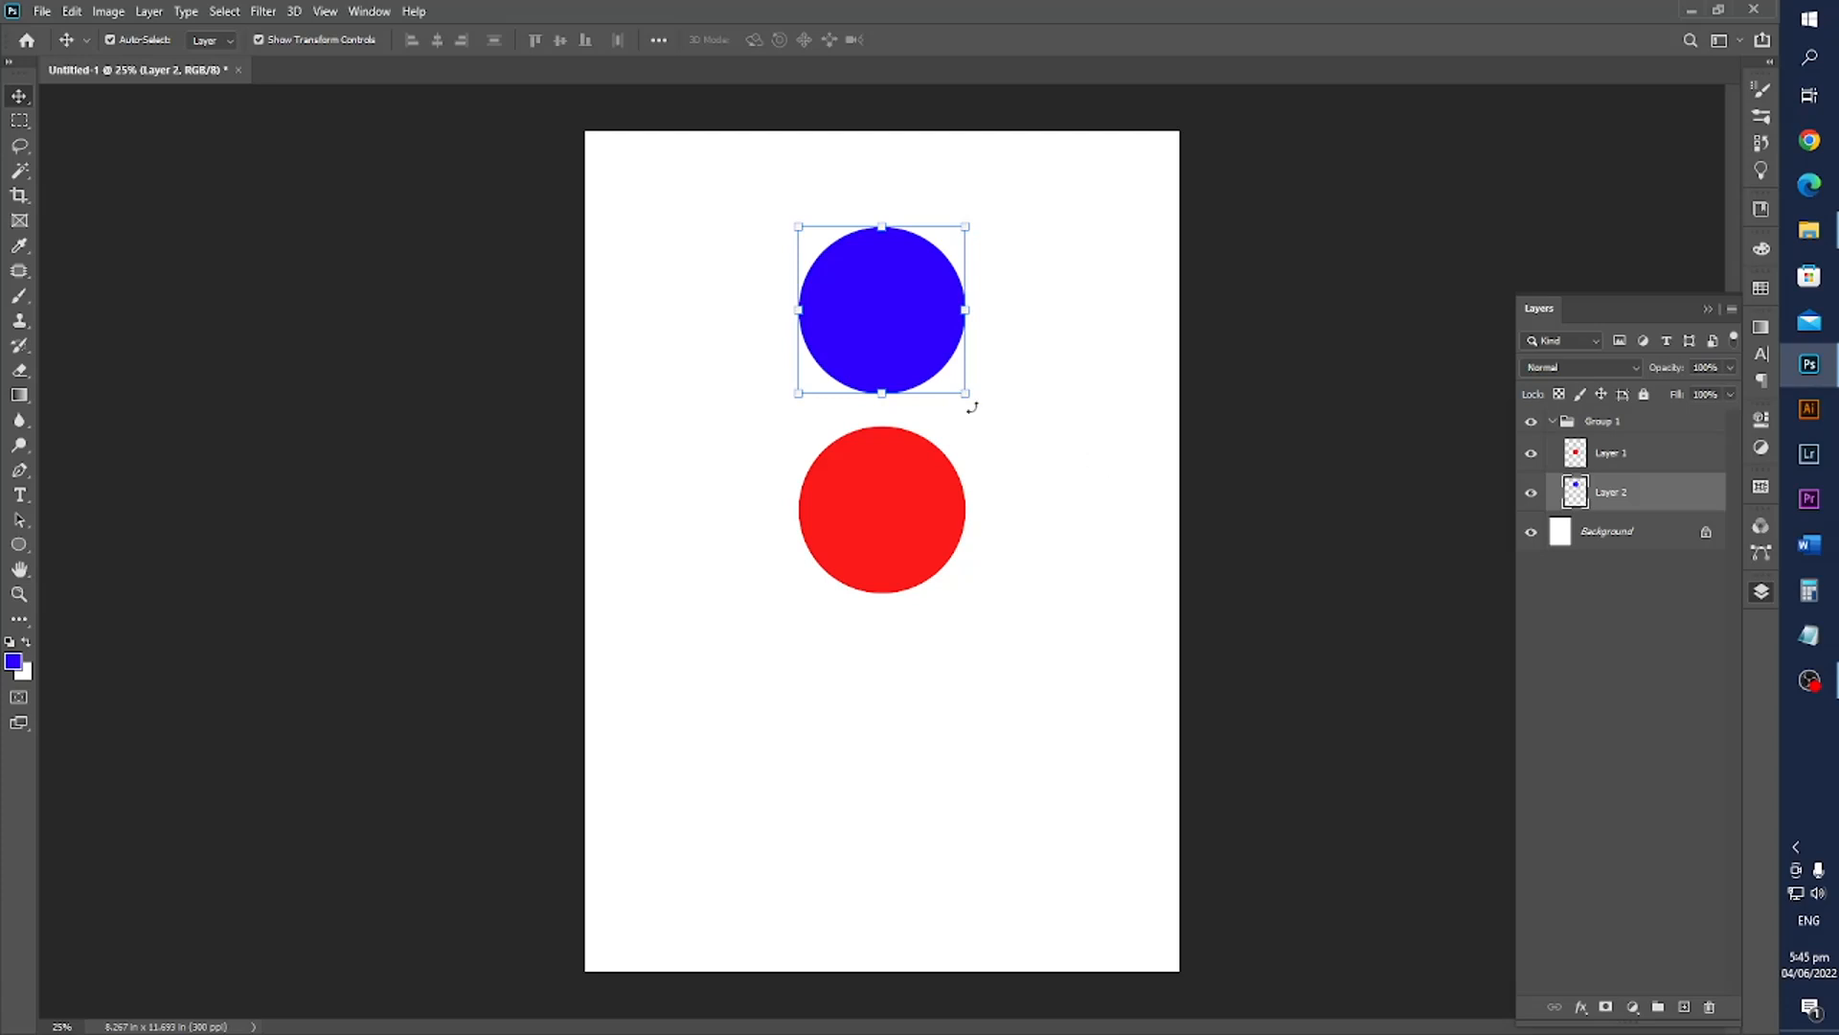
pyautogui.click(258, 39)
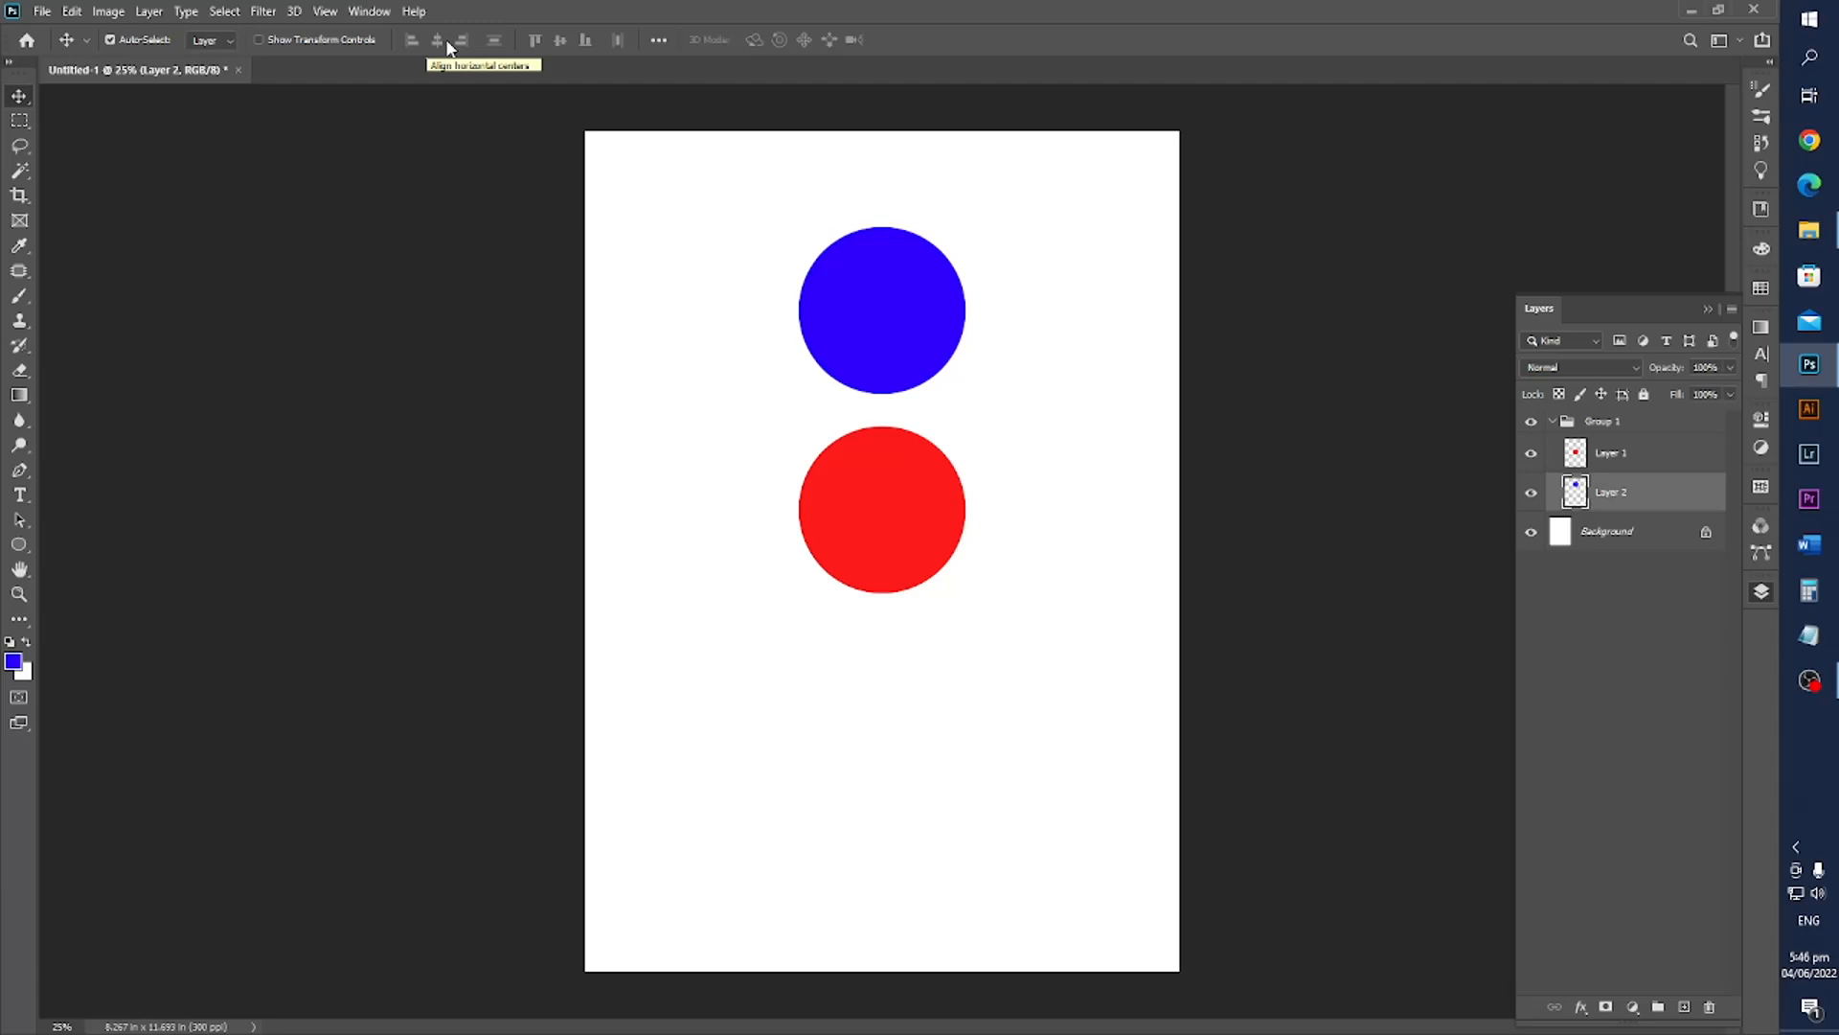
# Align the red circle's layer with the Background by vertical centers.
pyautogui.click(892, 533)
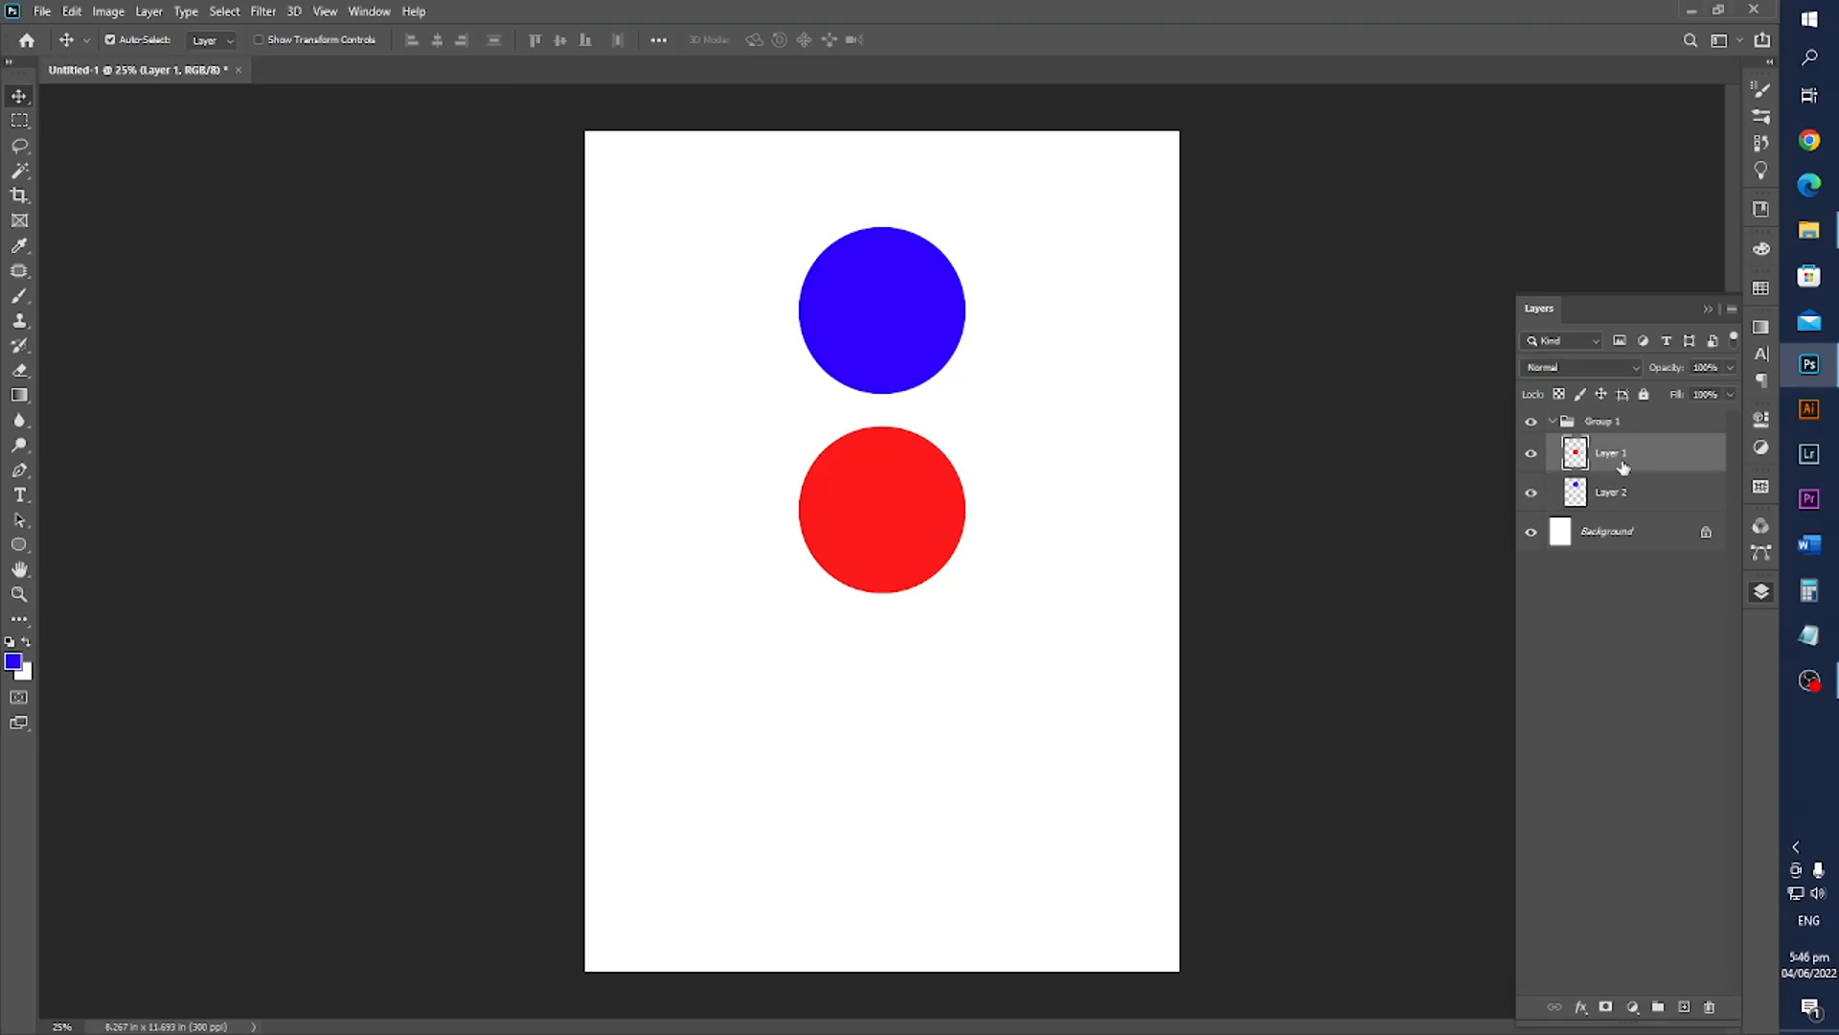
pyautogui.keyDown('ctrl'); pyautogui.click(1642, 529); pyautogui.keyUp('ctrl')
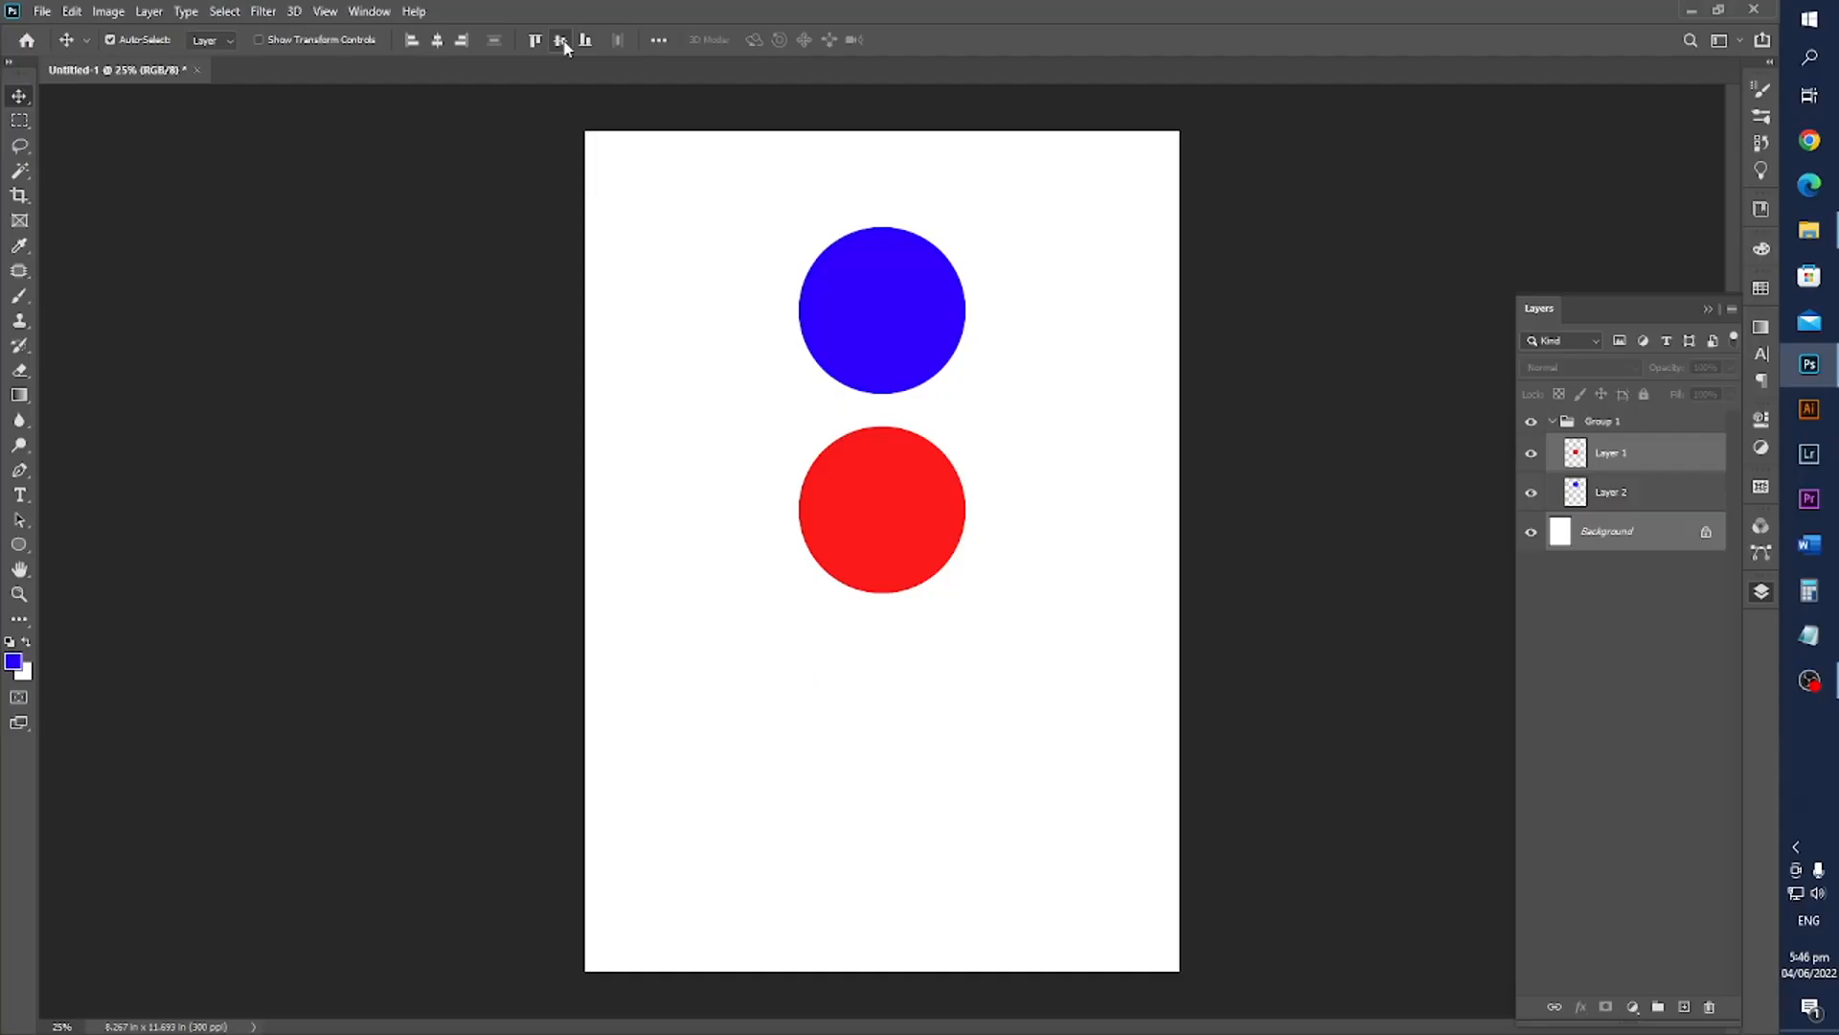
pyautogui.click(560, 40)
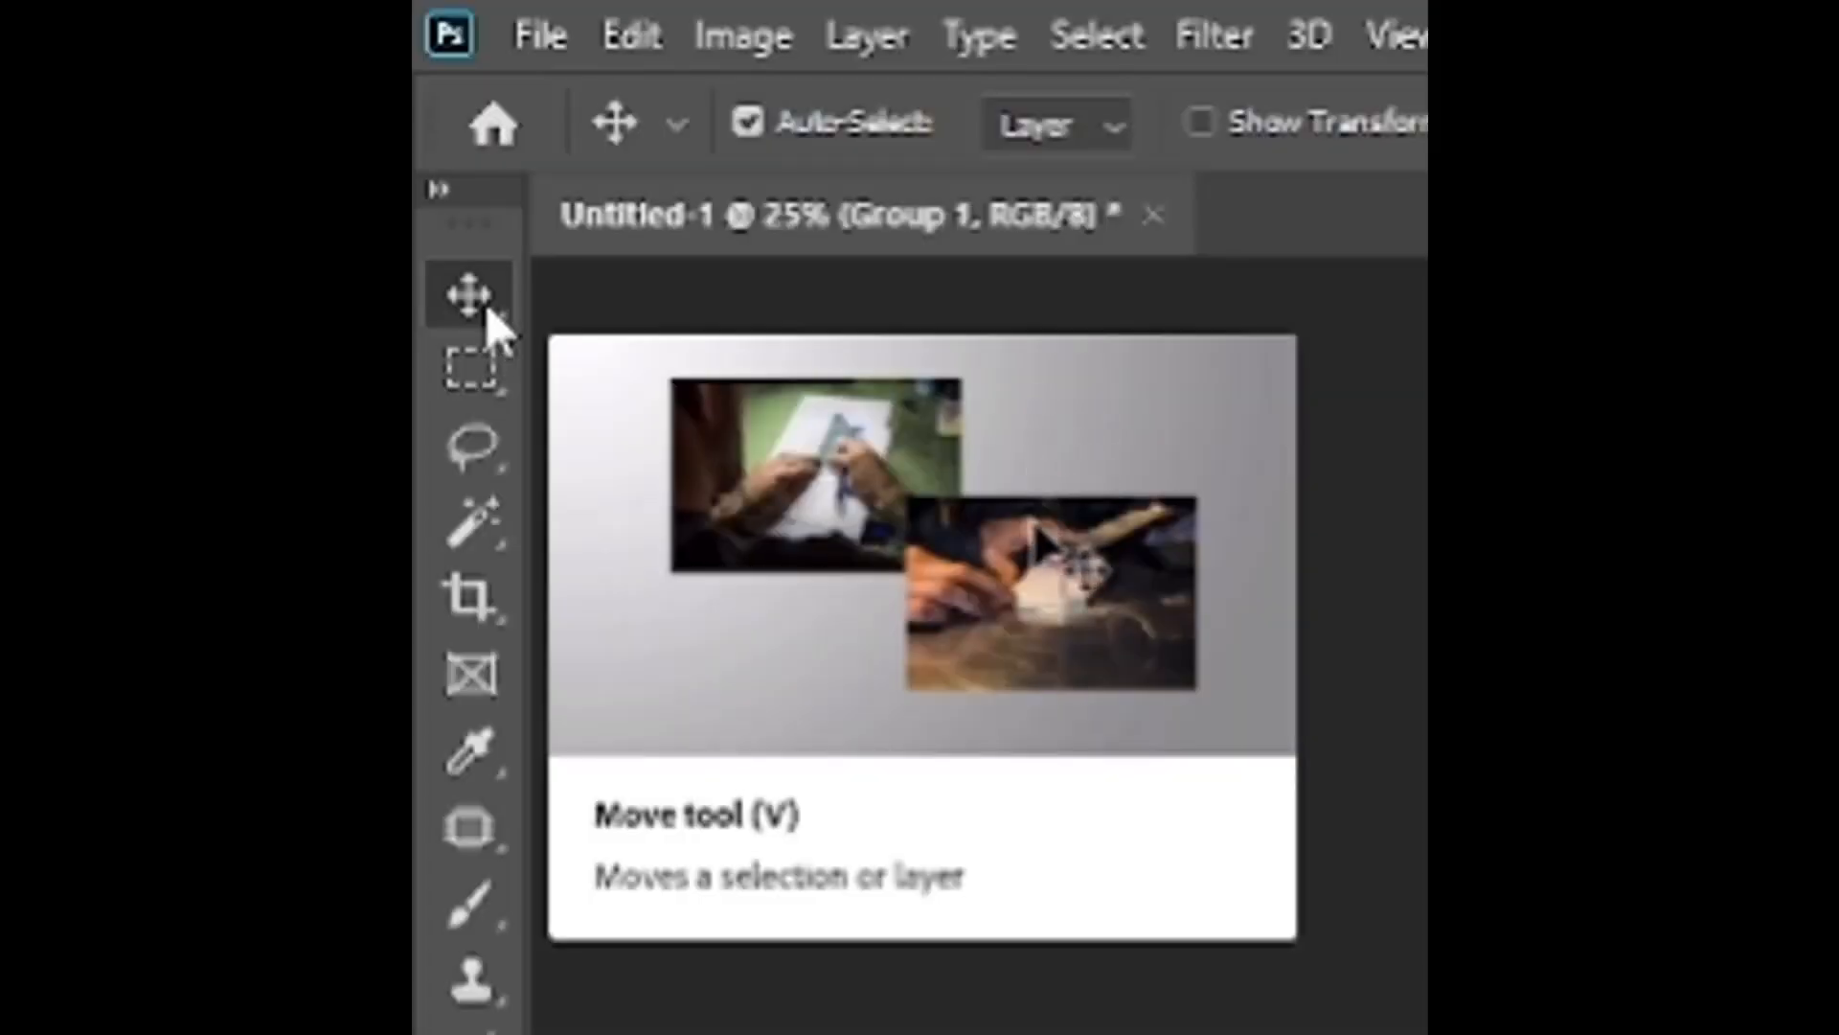
# Draw an artboard about 4.32 in wide and 7.16 in high around the circles with the Artboard Tool.
pyautogui.rightClick(489, 312)
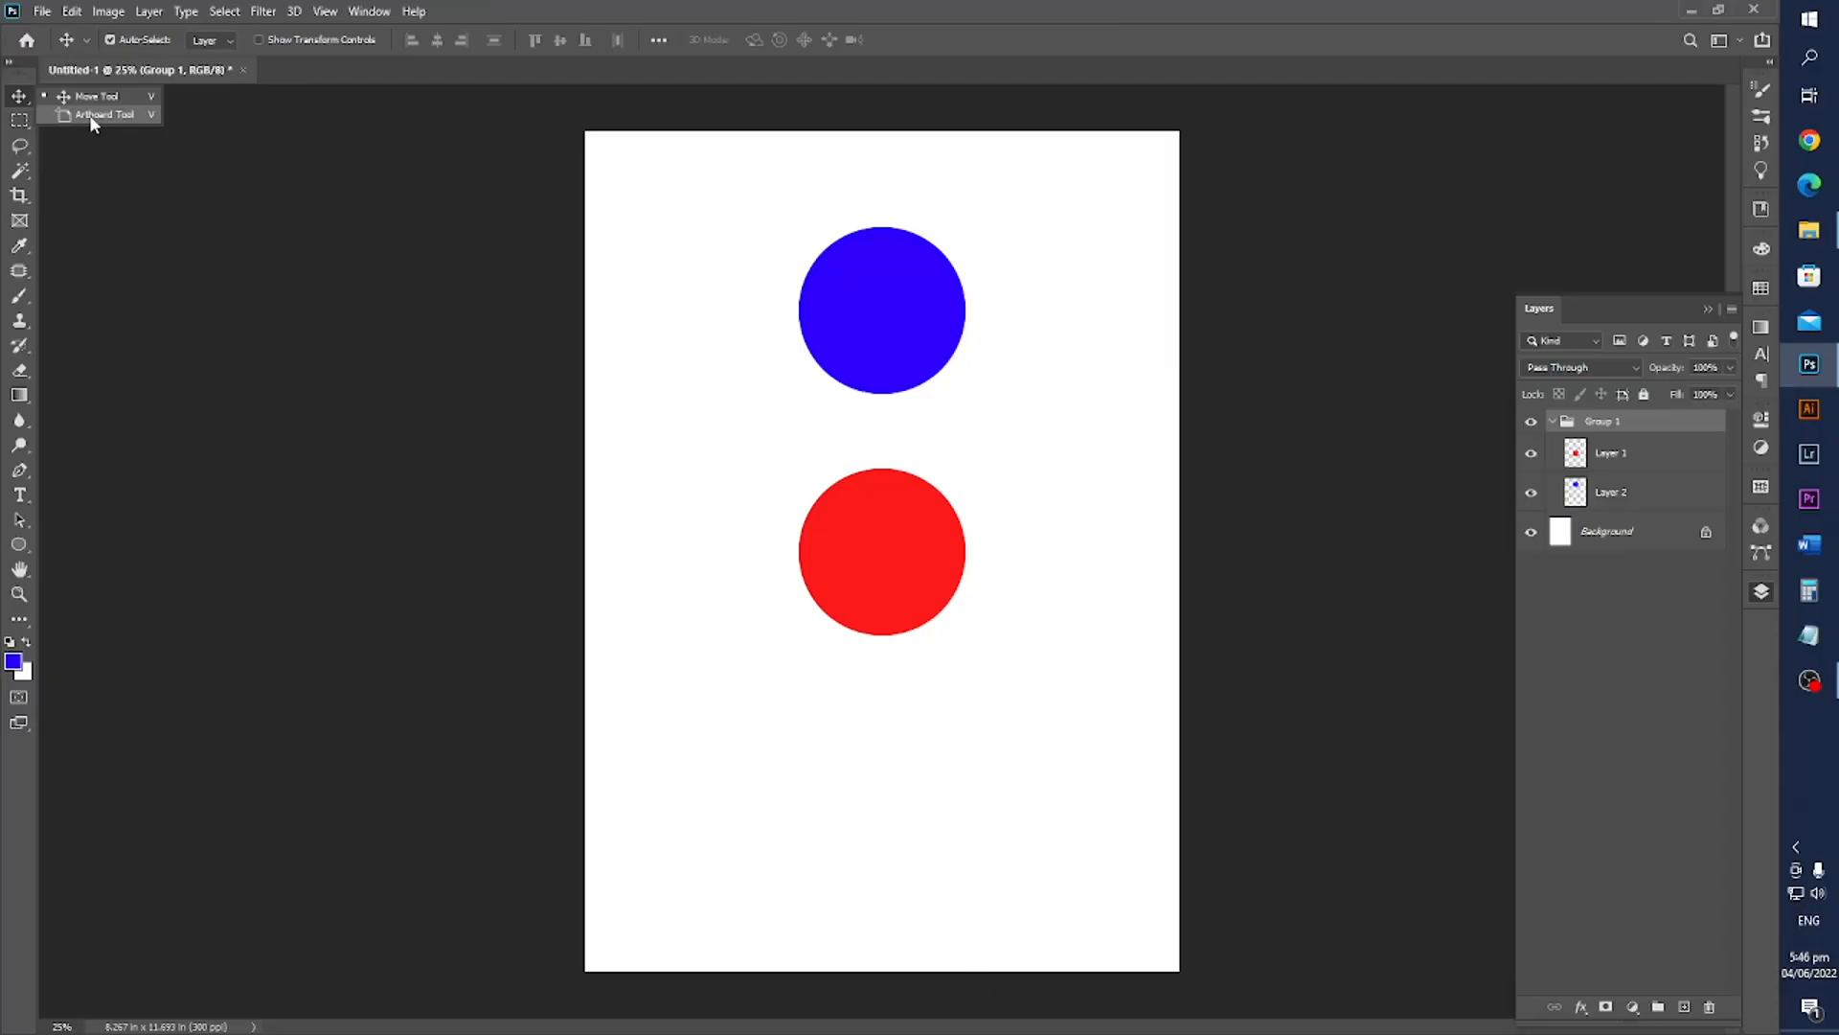
pyautogui.click(93, 117)
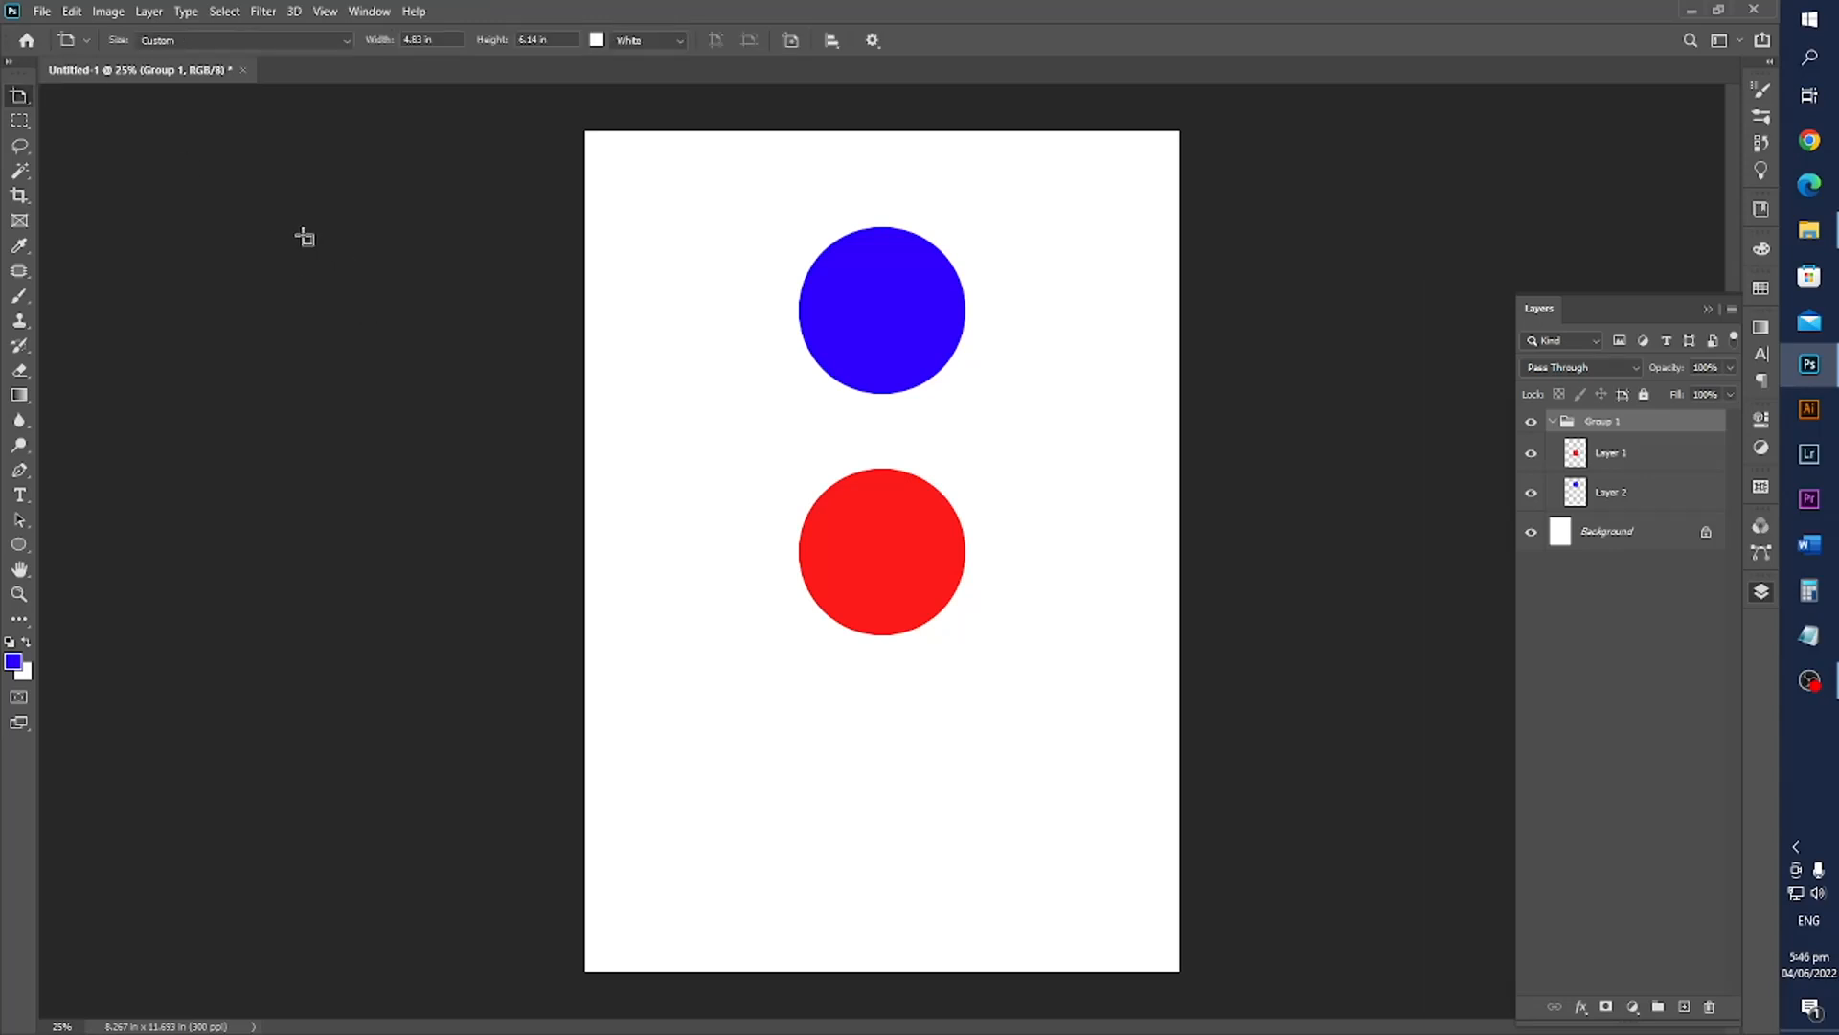
pyautogui.hotkey('ctrl', '-')
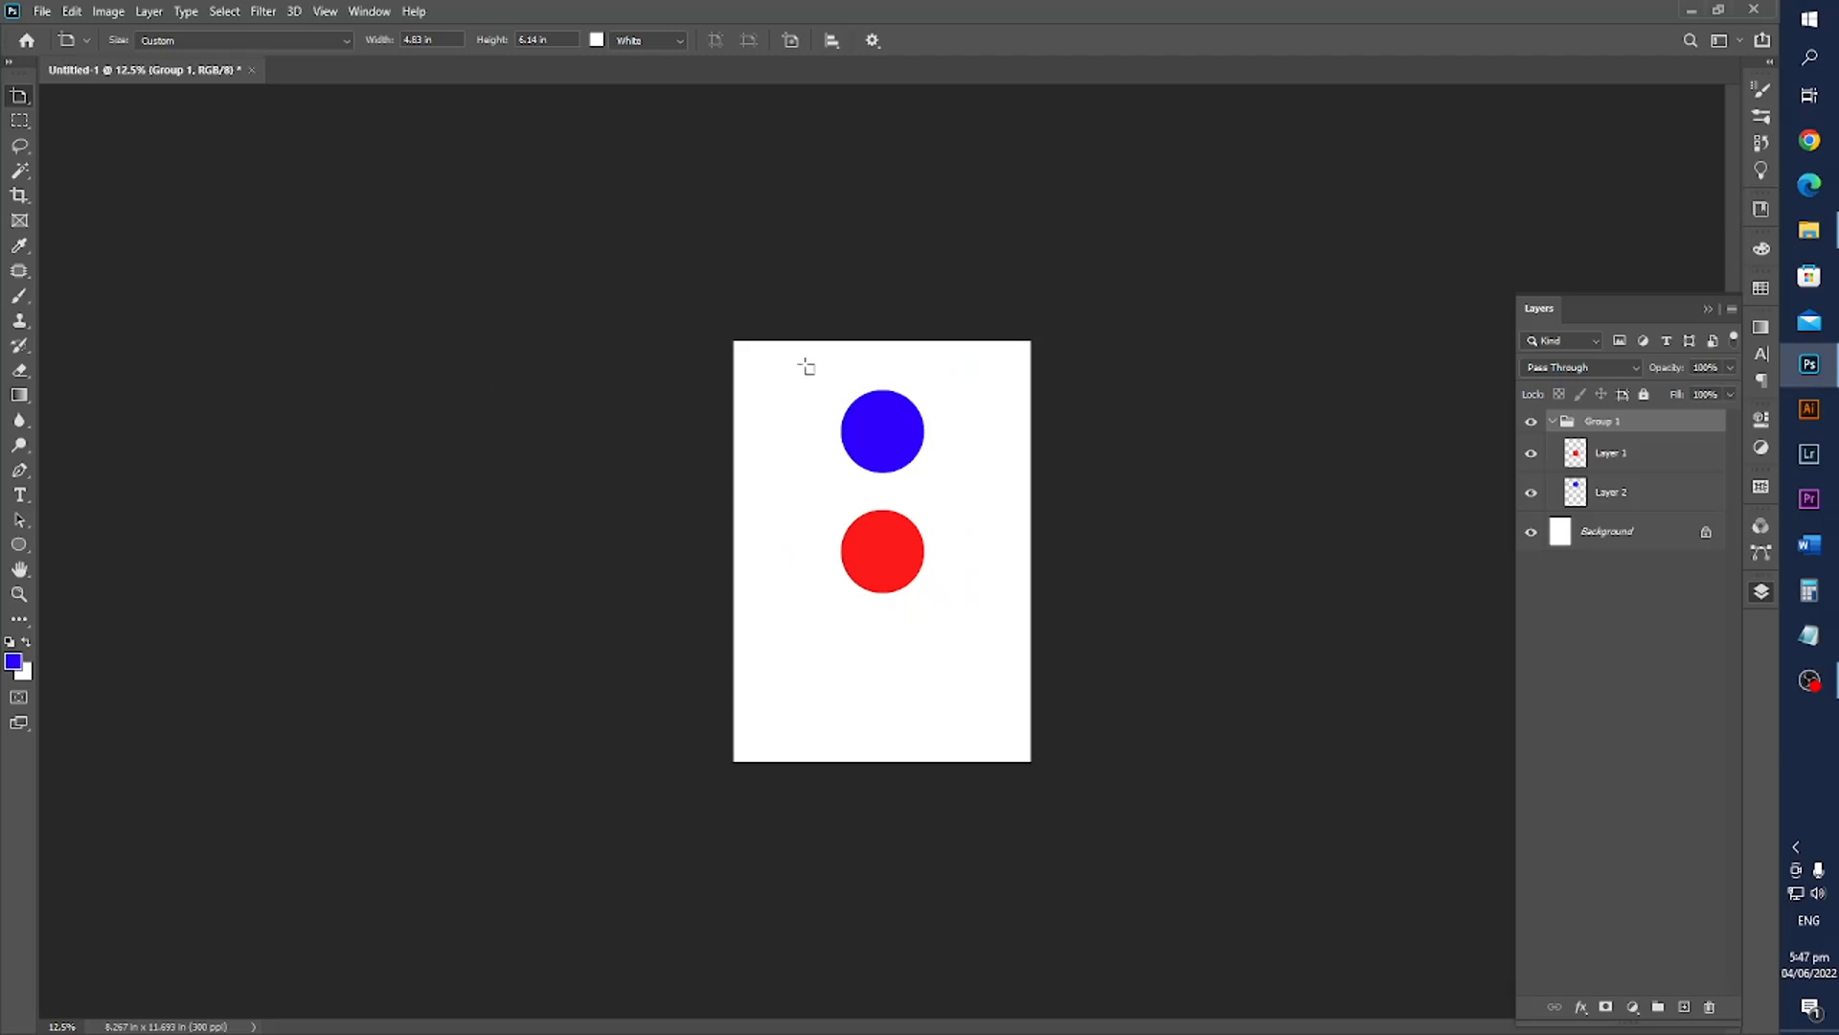
pyautogui.moveTo(805, 364); pyautogui.dragTo(960, 621)
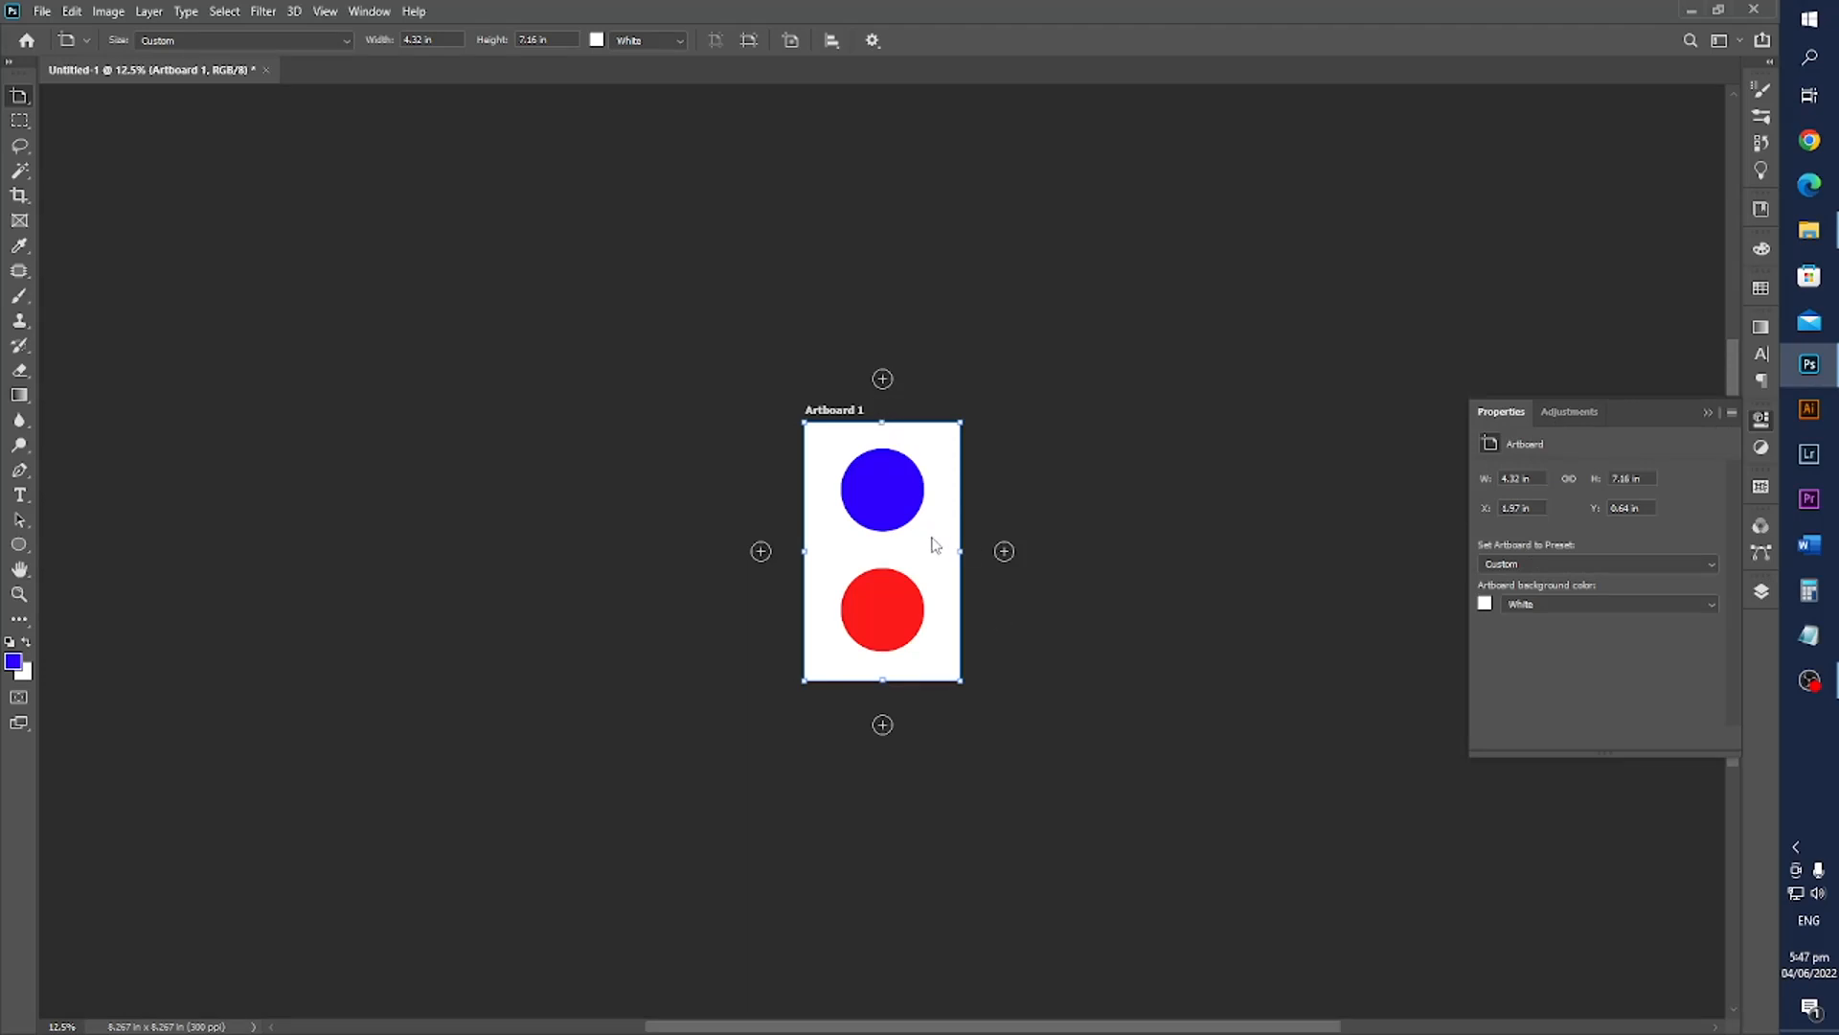
# Resize the artboard by its edges to about 5.84 in wide and 8.18 in high.
pyautogui.moveTo(960, 551); pyautogui.dragTo(986, 552)
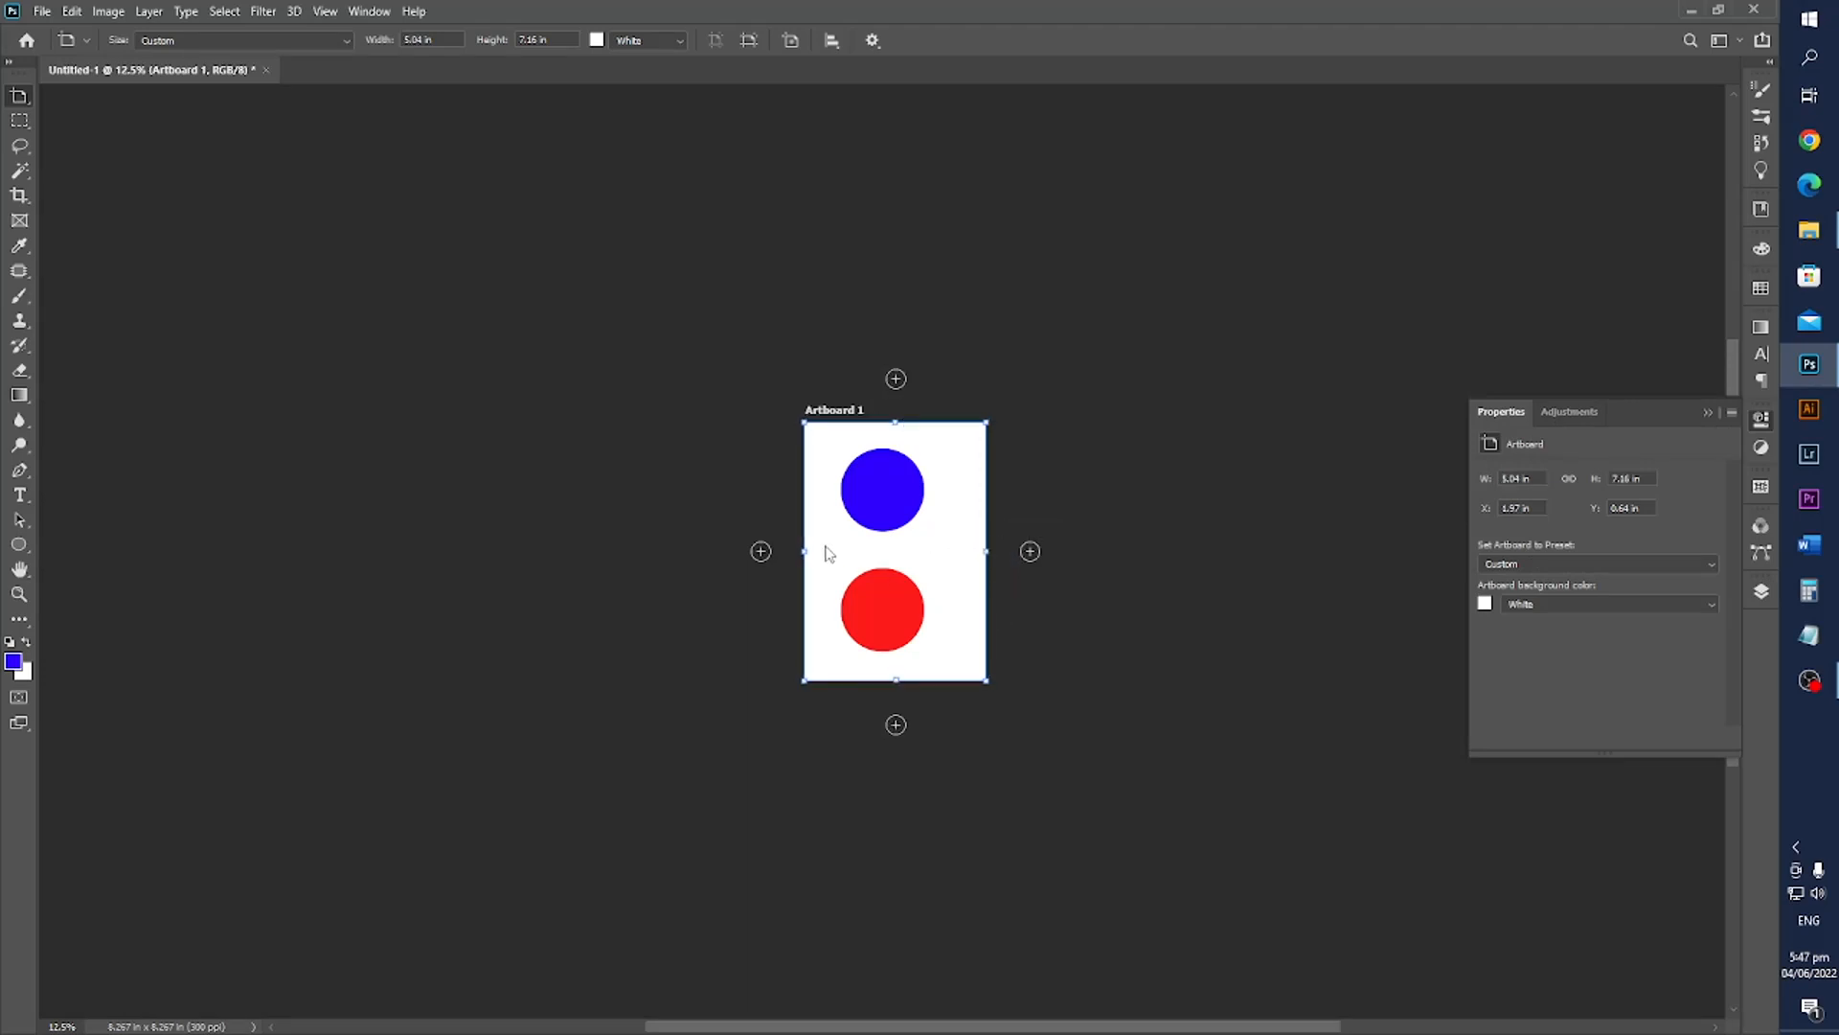
pyautogui.moveTo(804, 551)
pyautogui.mouseDown()
pyautogui.moveTo(753, 551)
pyautogui.moveTo(775, 551)
pyautogui.mouseUp()
pyautogui.moveTo(881, 681); pyautogui.dragTo(880, 730)
pyautogui.moveTo(876, 420); pyautogui.dragTo(875, 402)
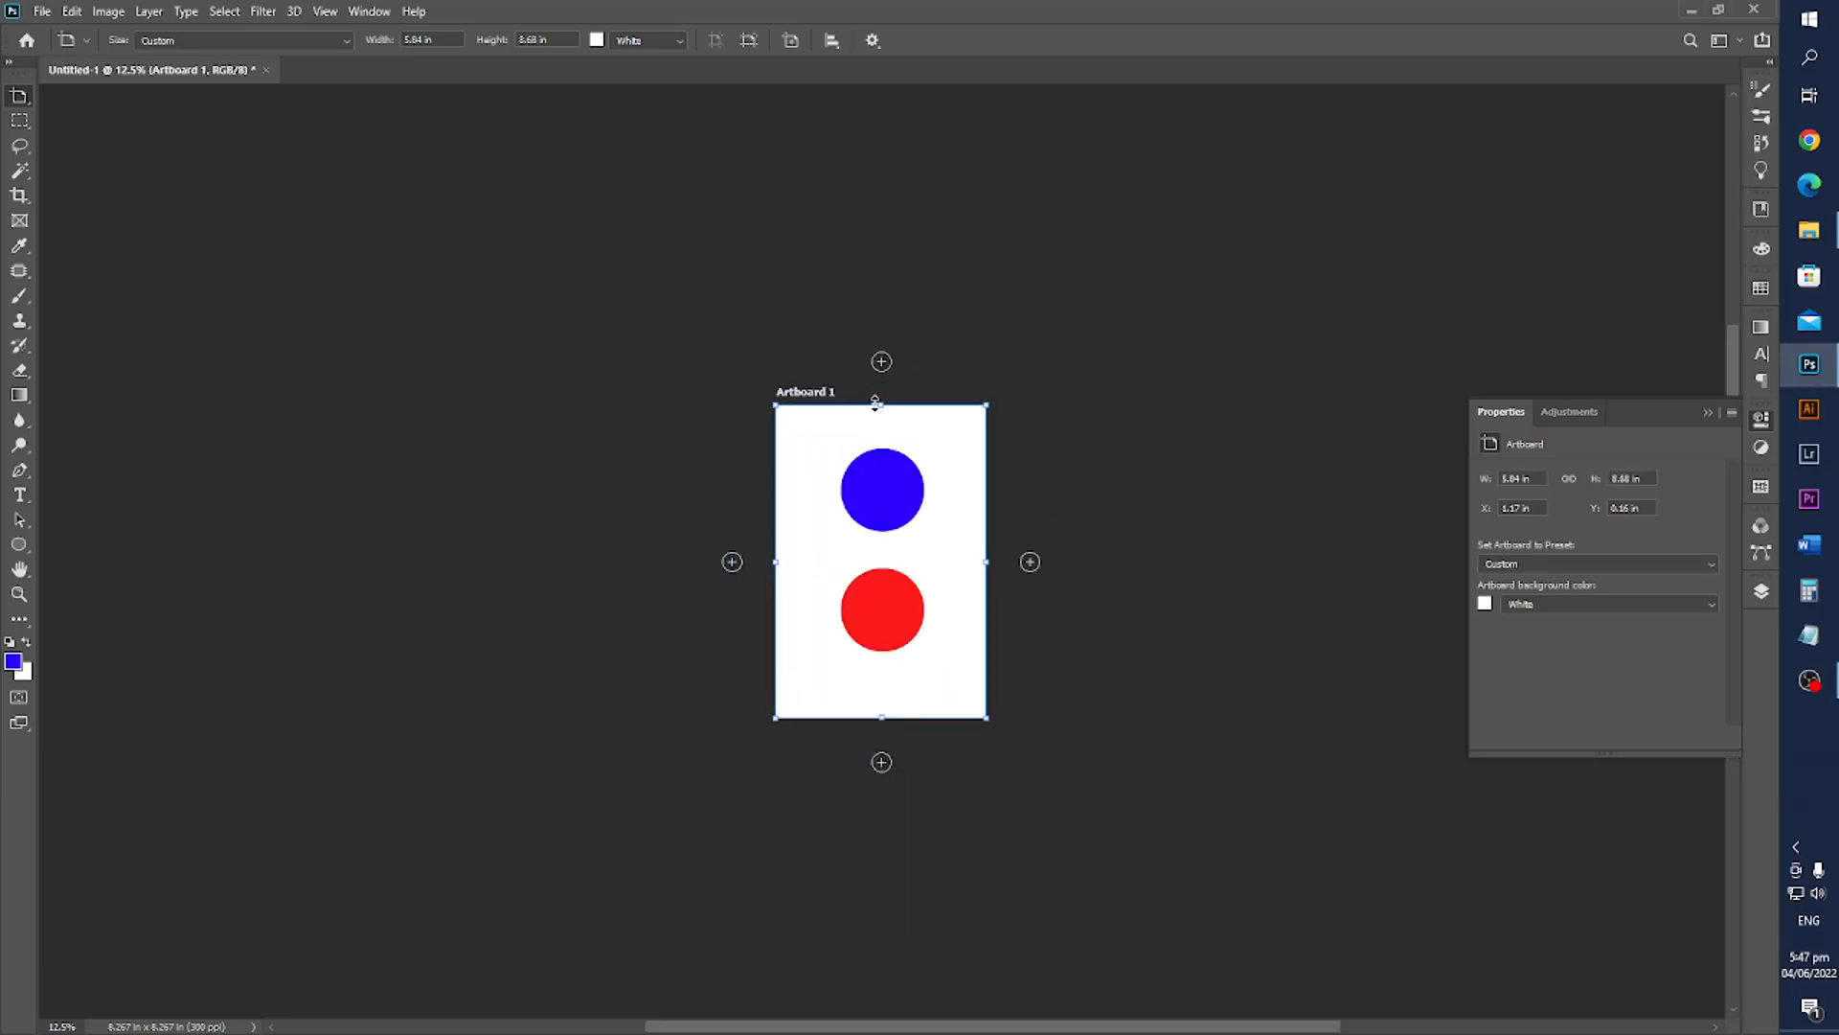
pyautogui.click(445, 38)
pyautogui.moveTo(882, 717); pyautogui.dragTo(880, 699)
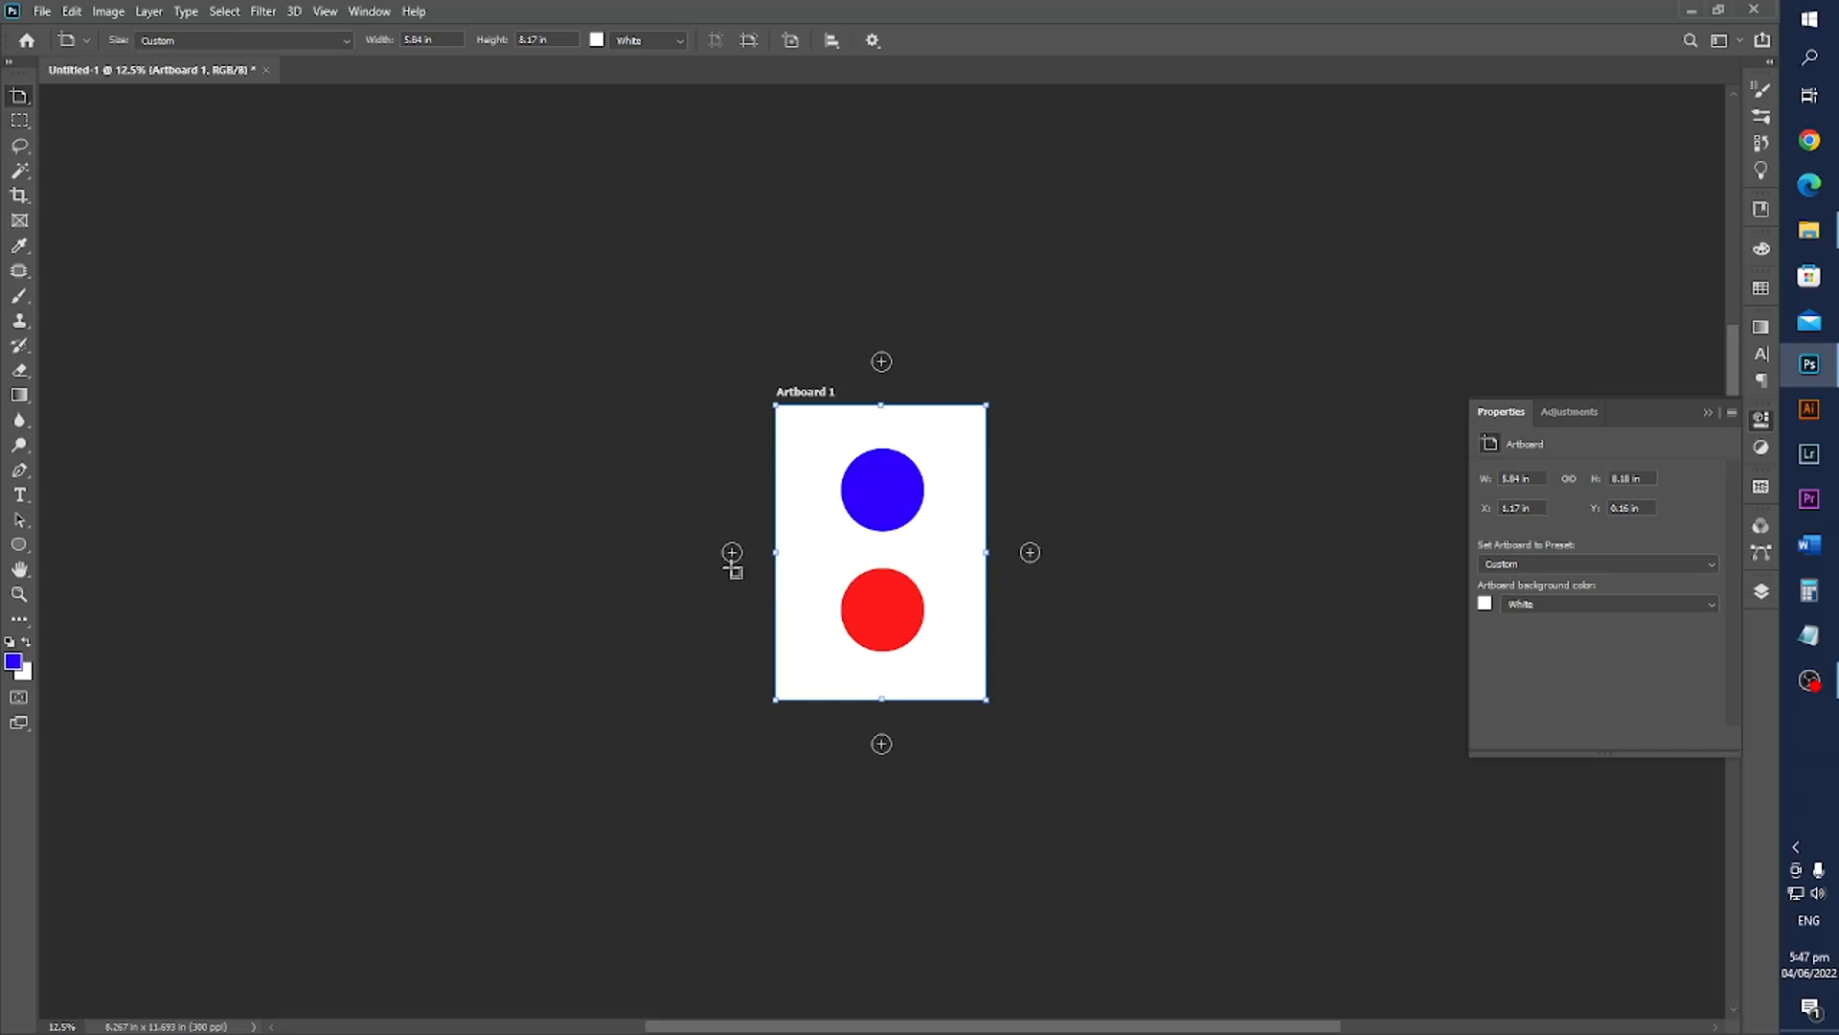
# Add same-size artboards beside and above the artboard with the circles, and switch back to the Move Tool.
pyautogui.click(732, 553)
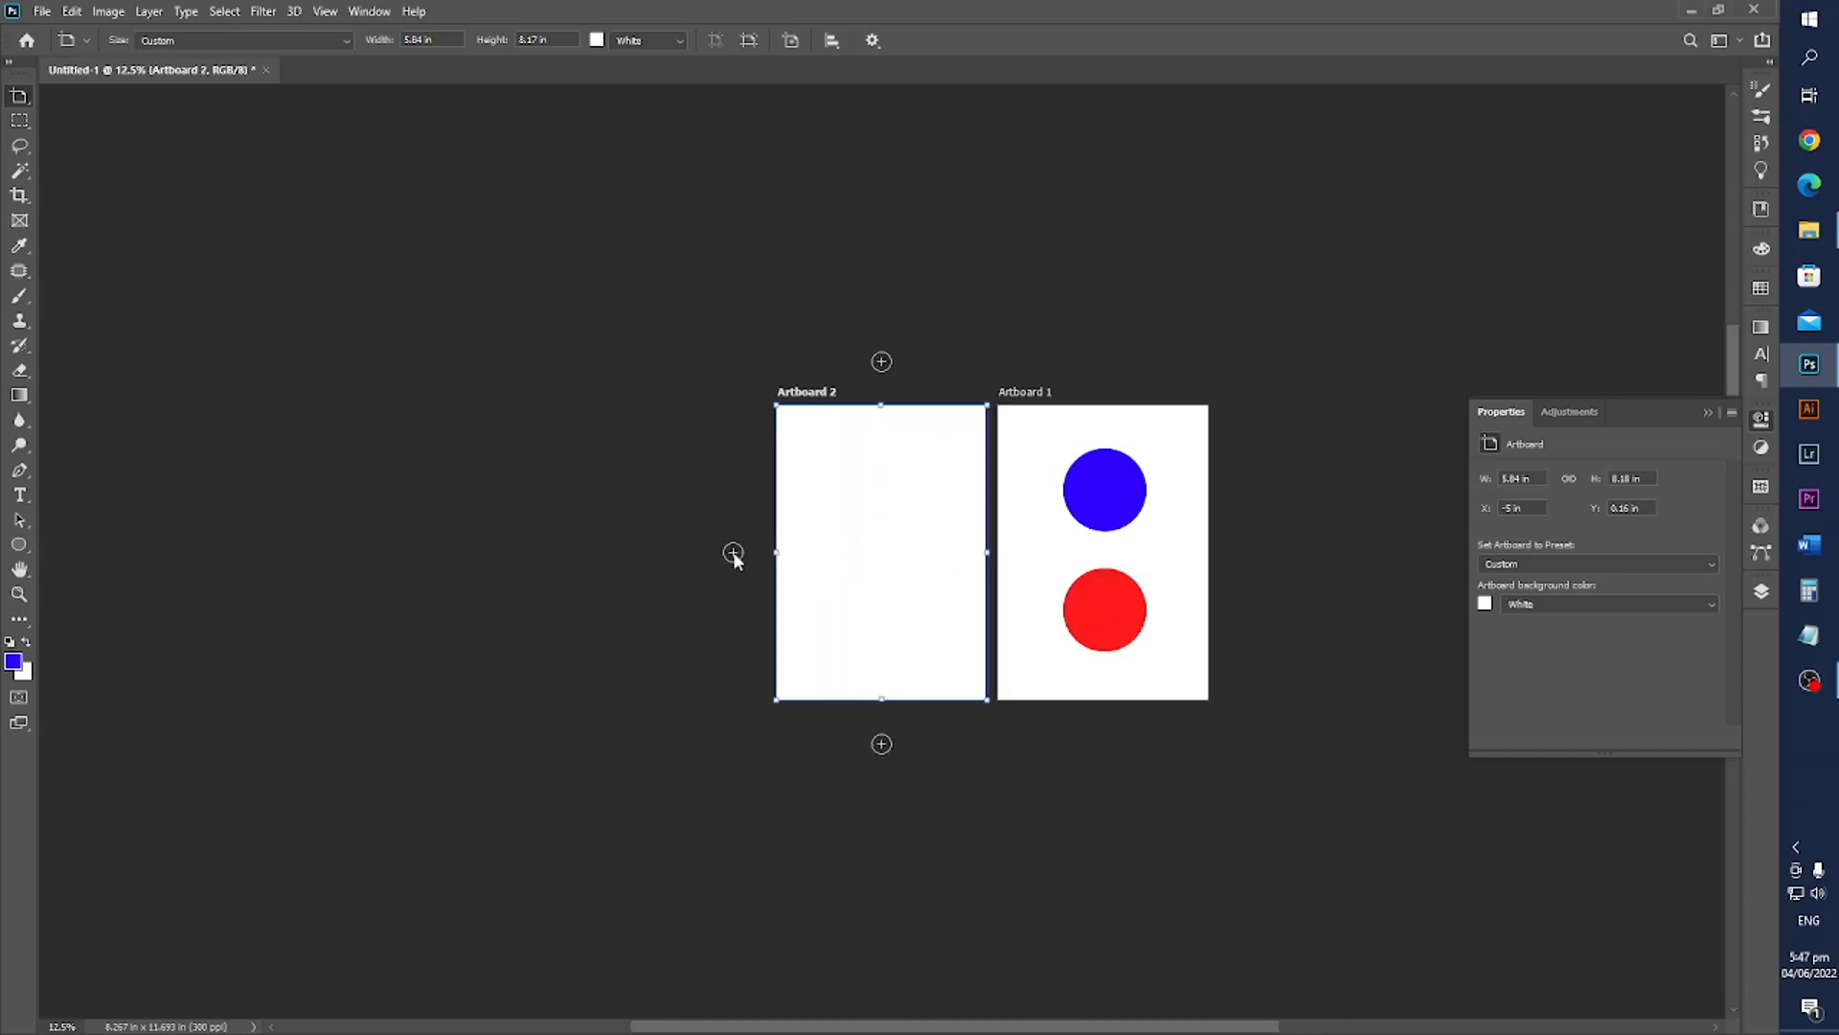
pyautogui.click(881, 361)
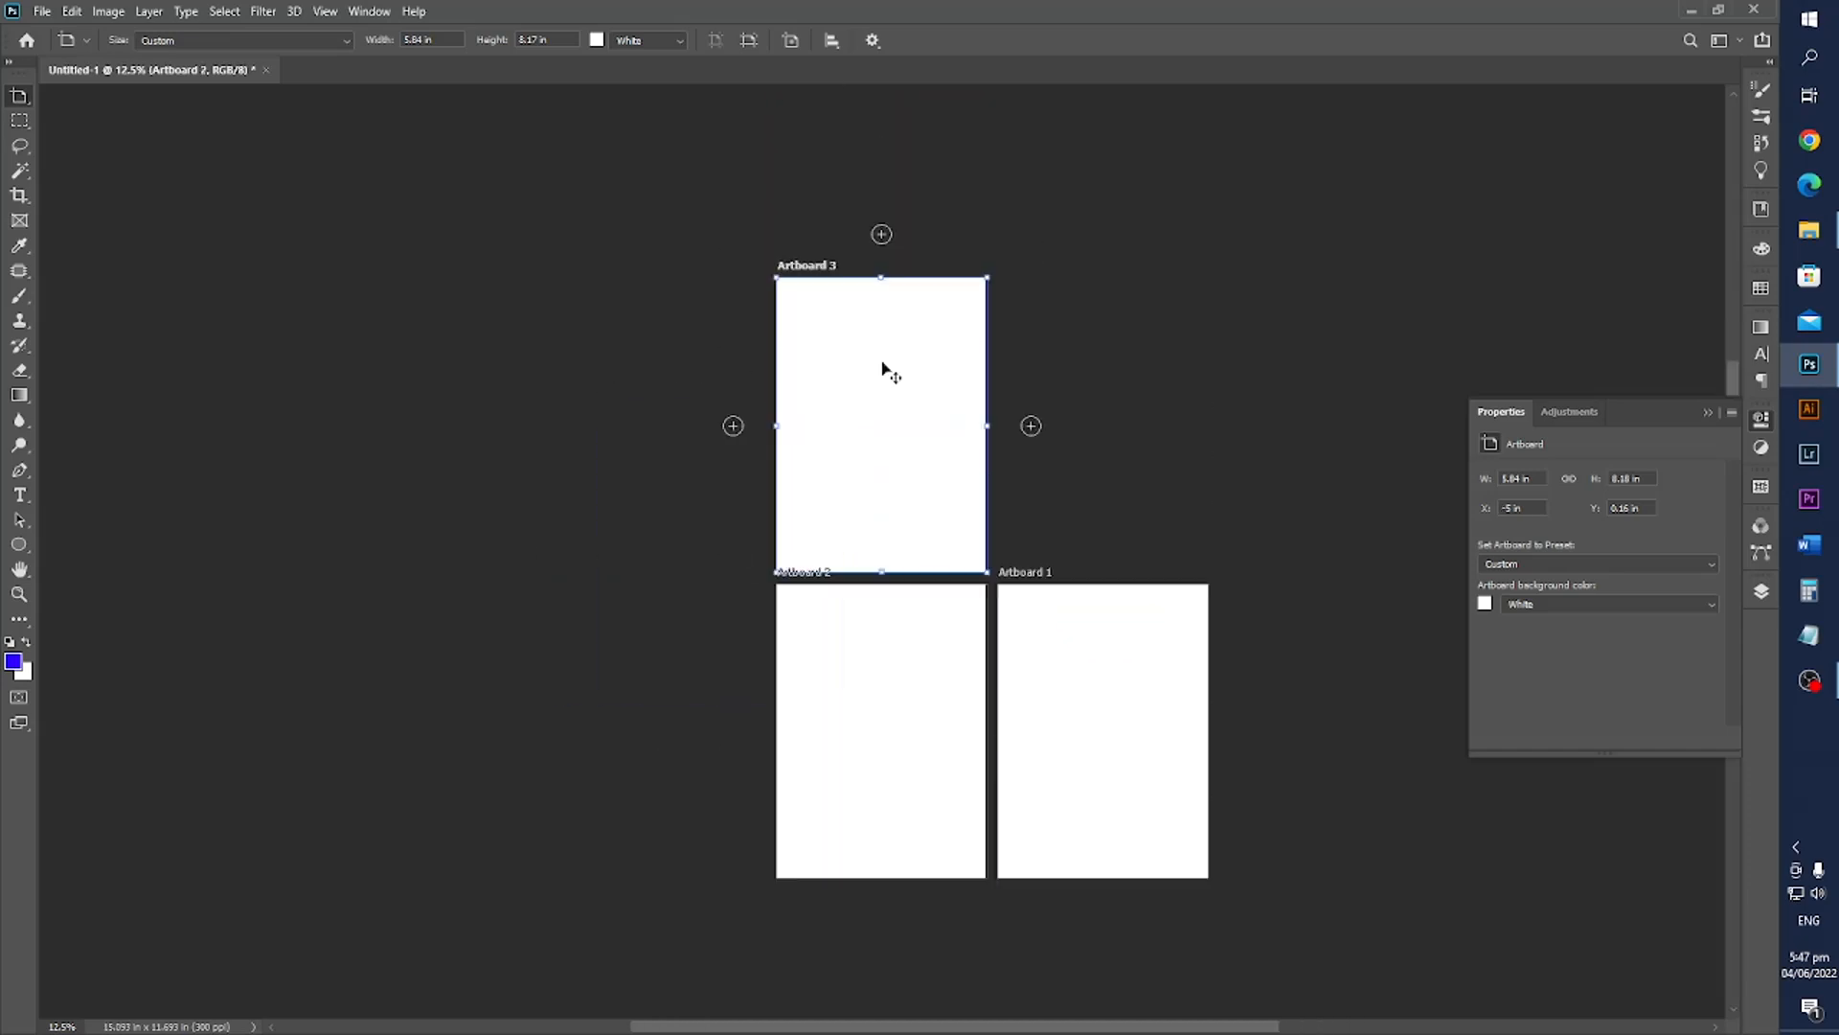
pyautogui.click(1031, 553)
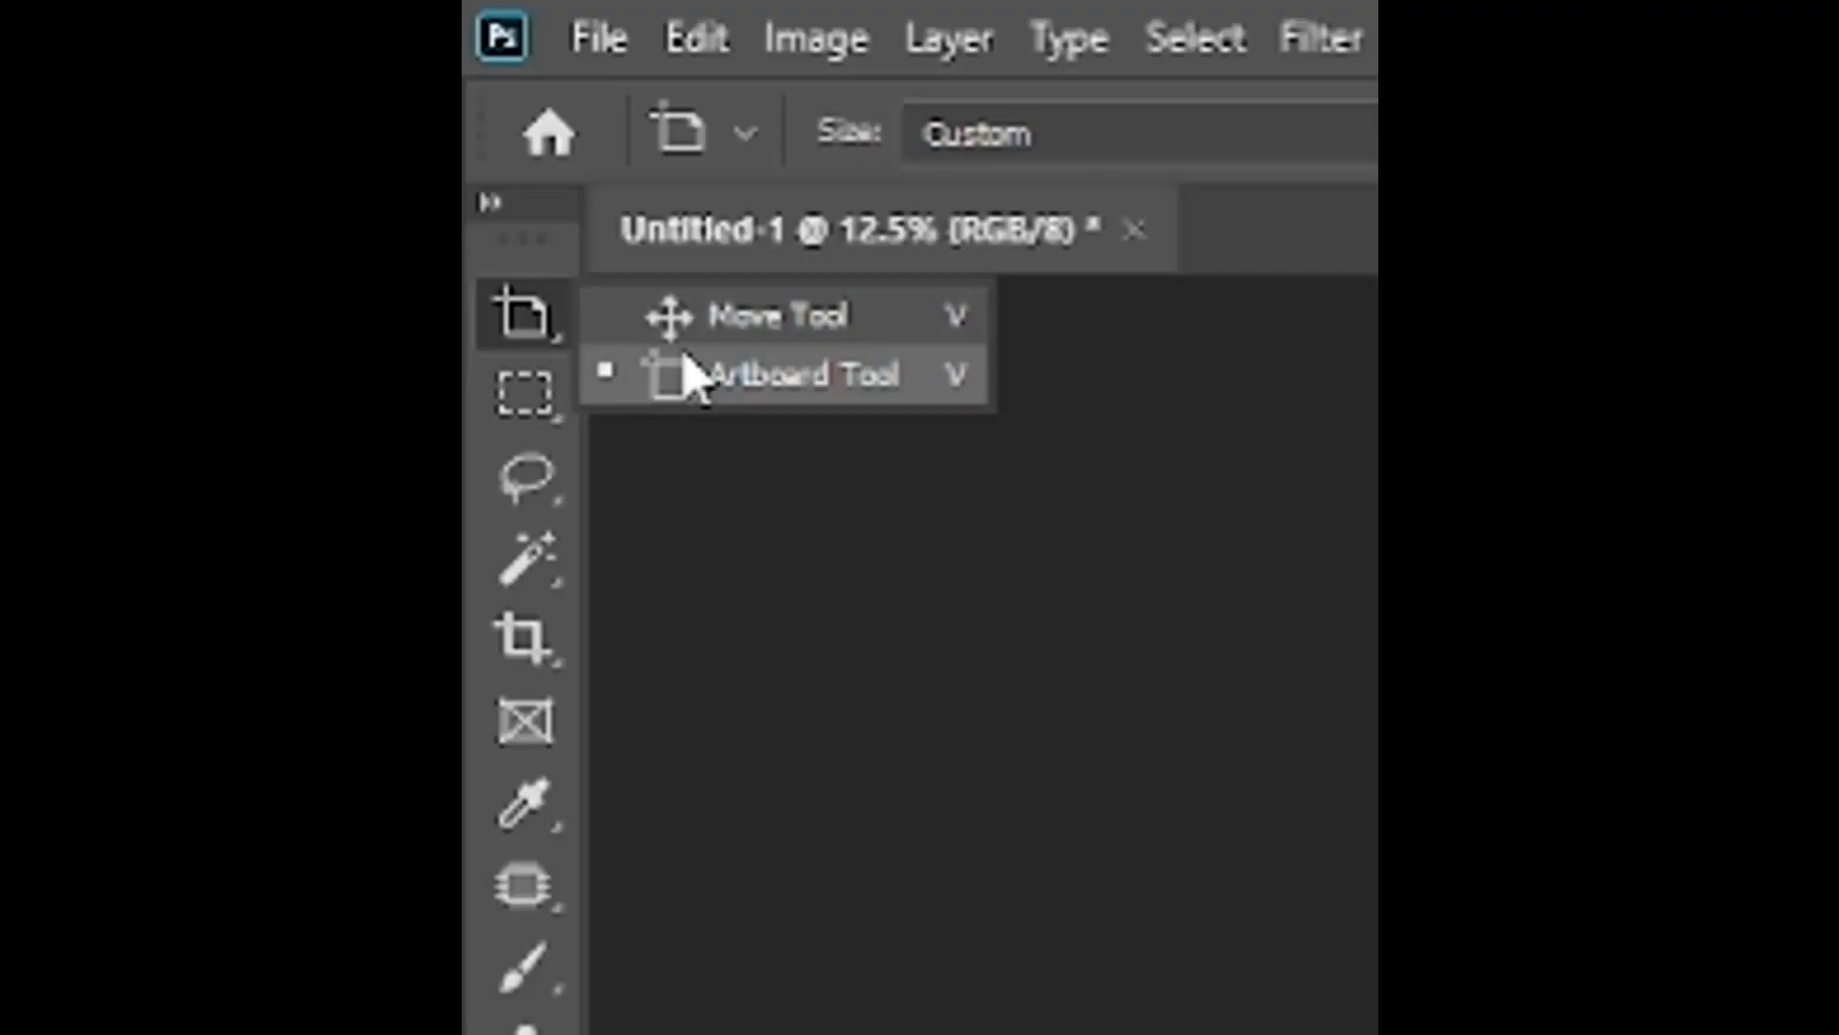
pyautogui.click(688, 326)
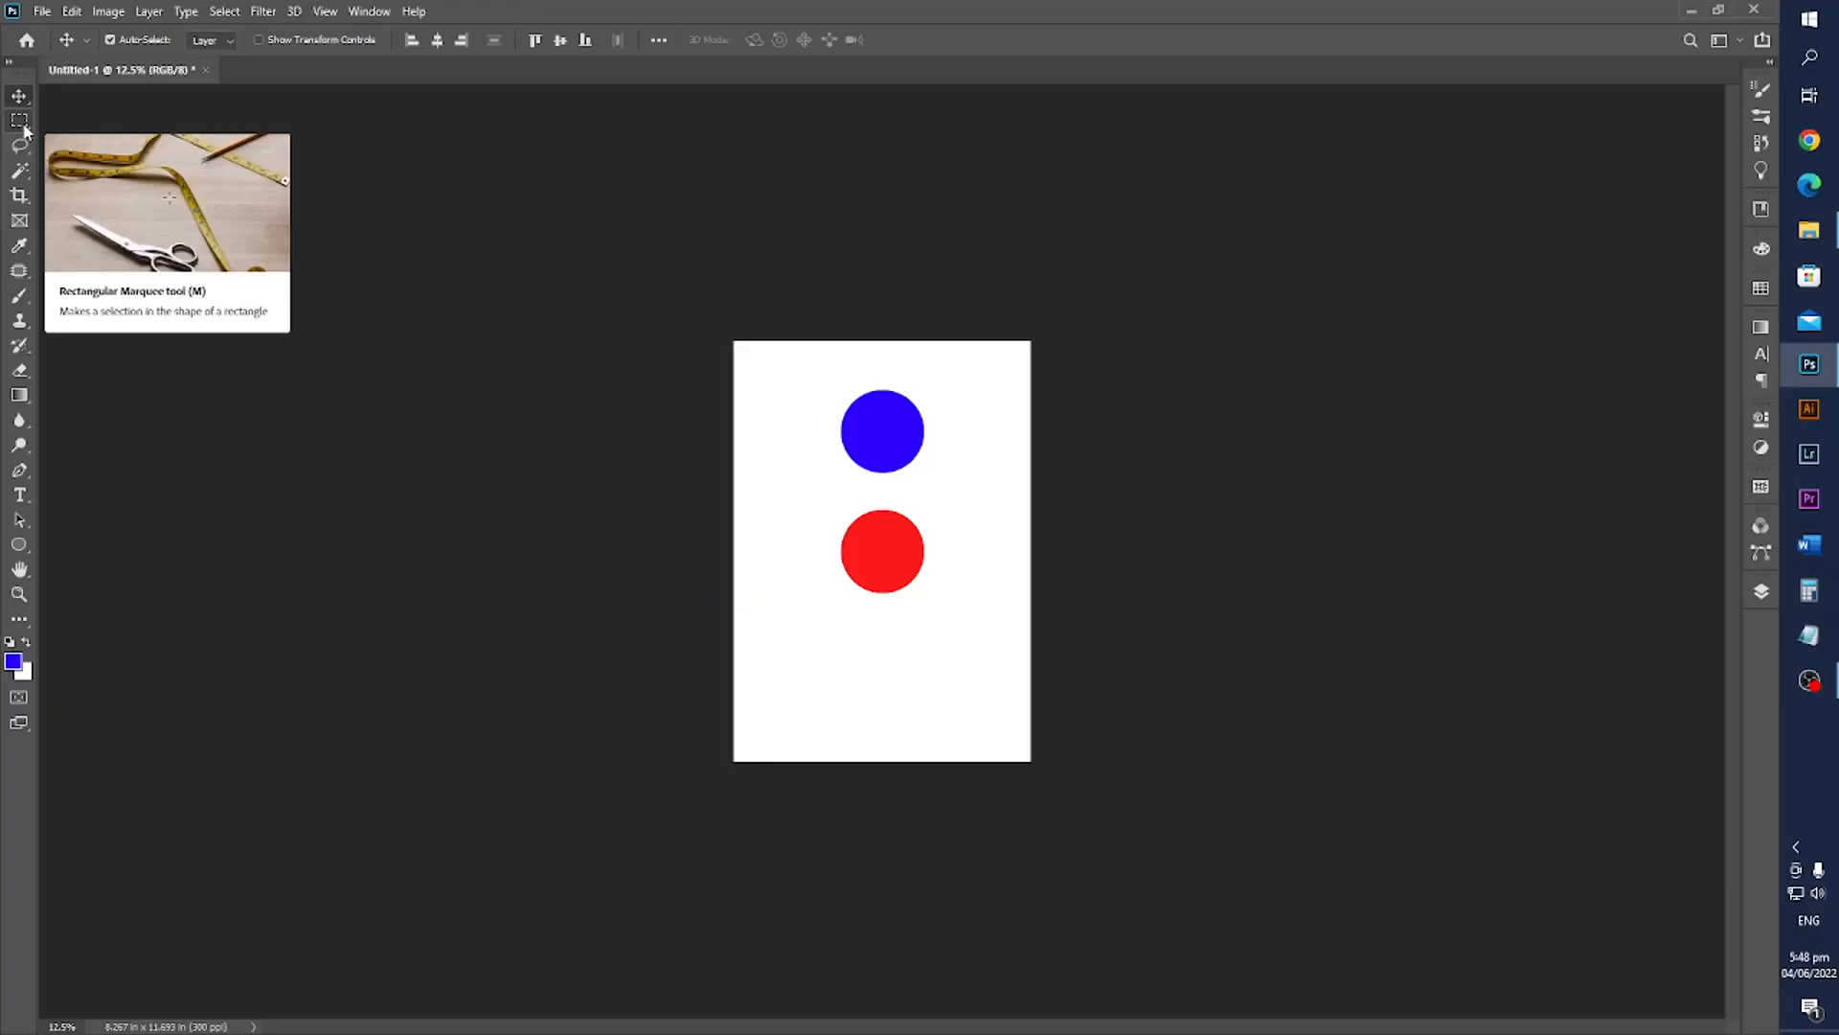
# Try a rectangular marquee across the red circle's upper half, make the circle's Layer 1 active, and clear the selection.
pyautogui.click(20, 121)
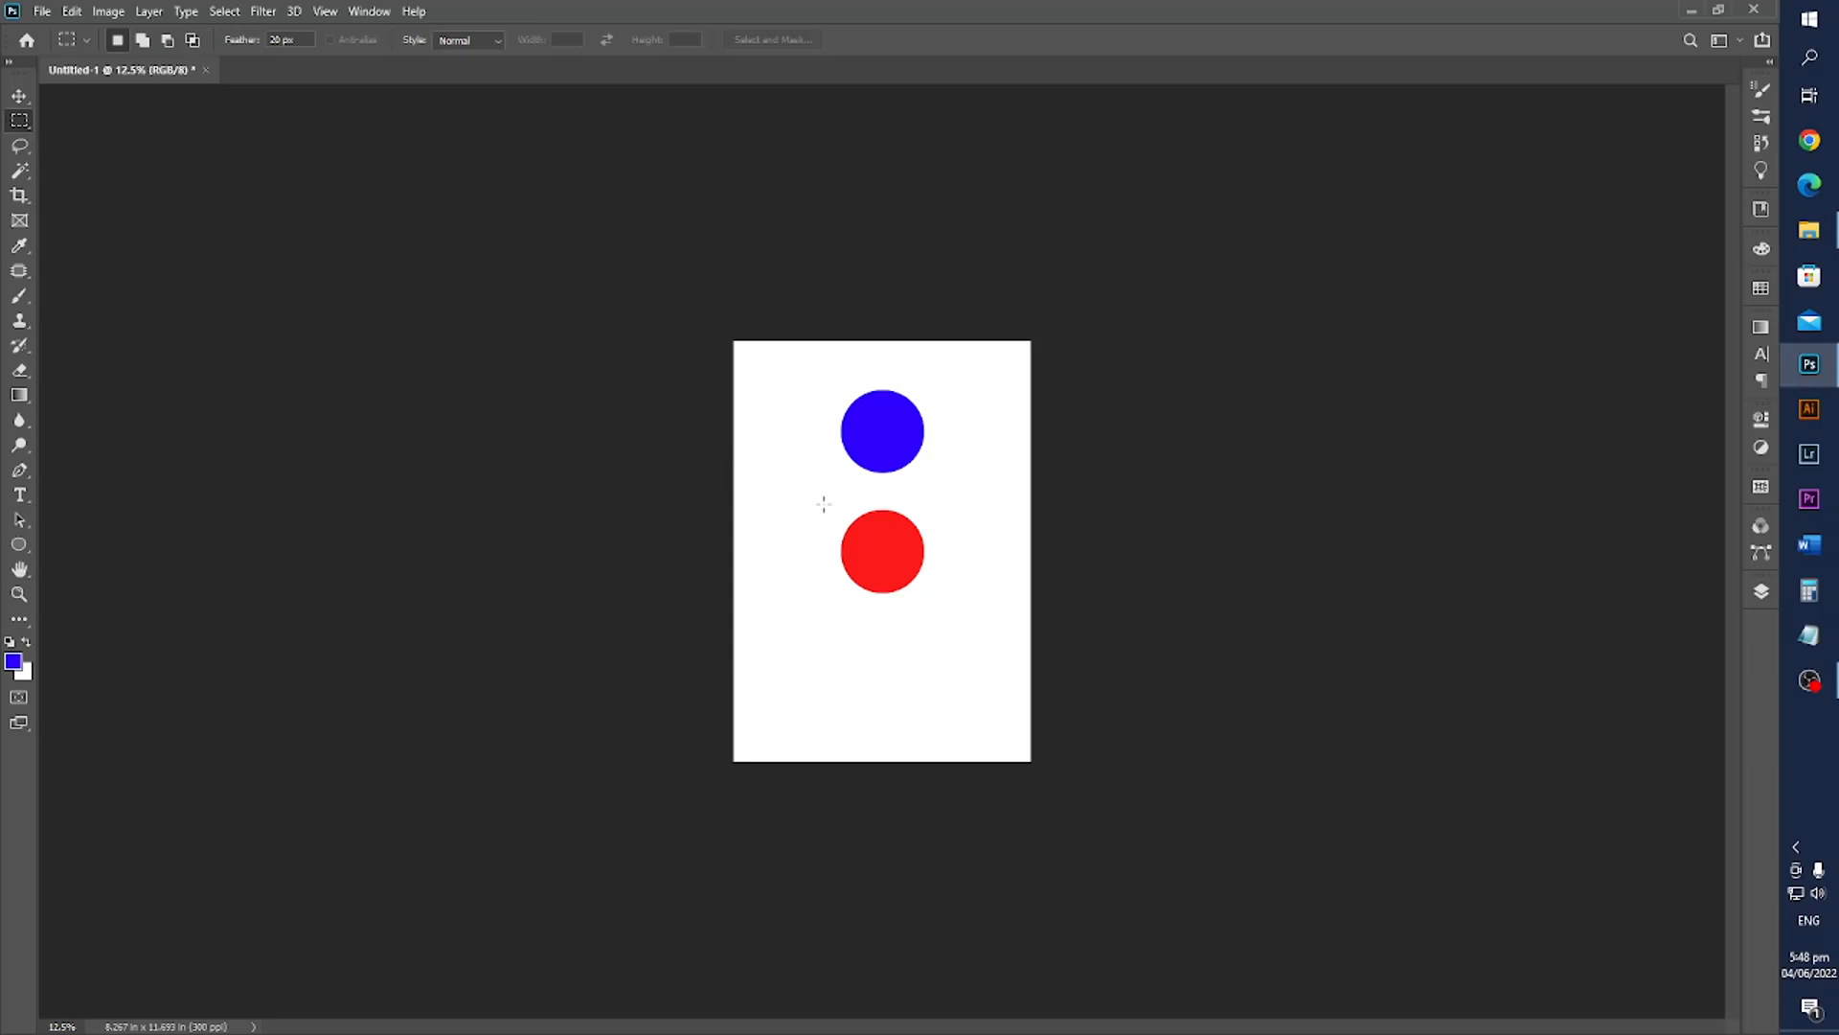
pyautogui.moveTo(822, 503); pyautogui.dragTo(949, 547)
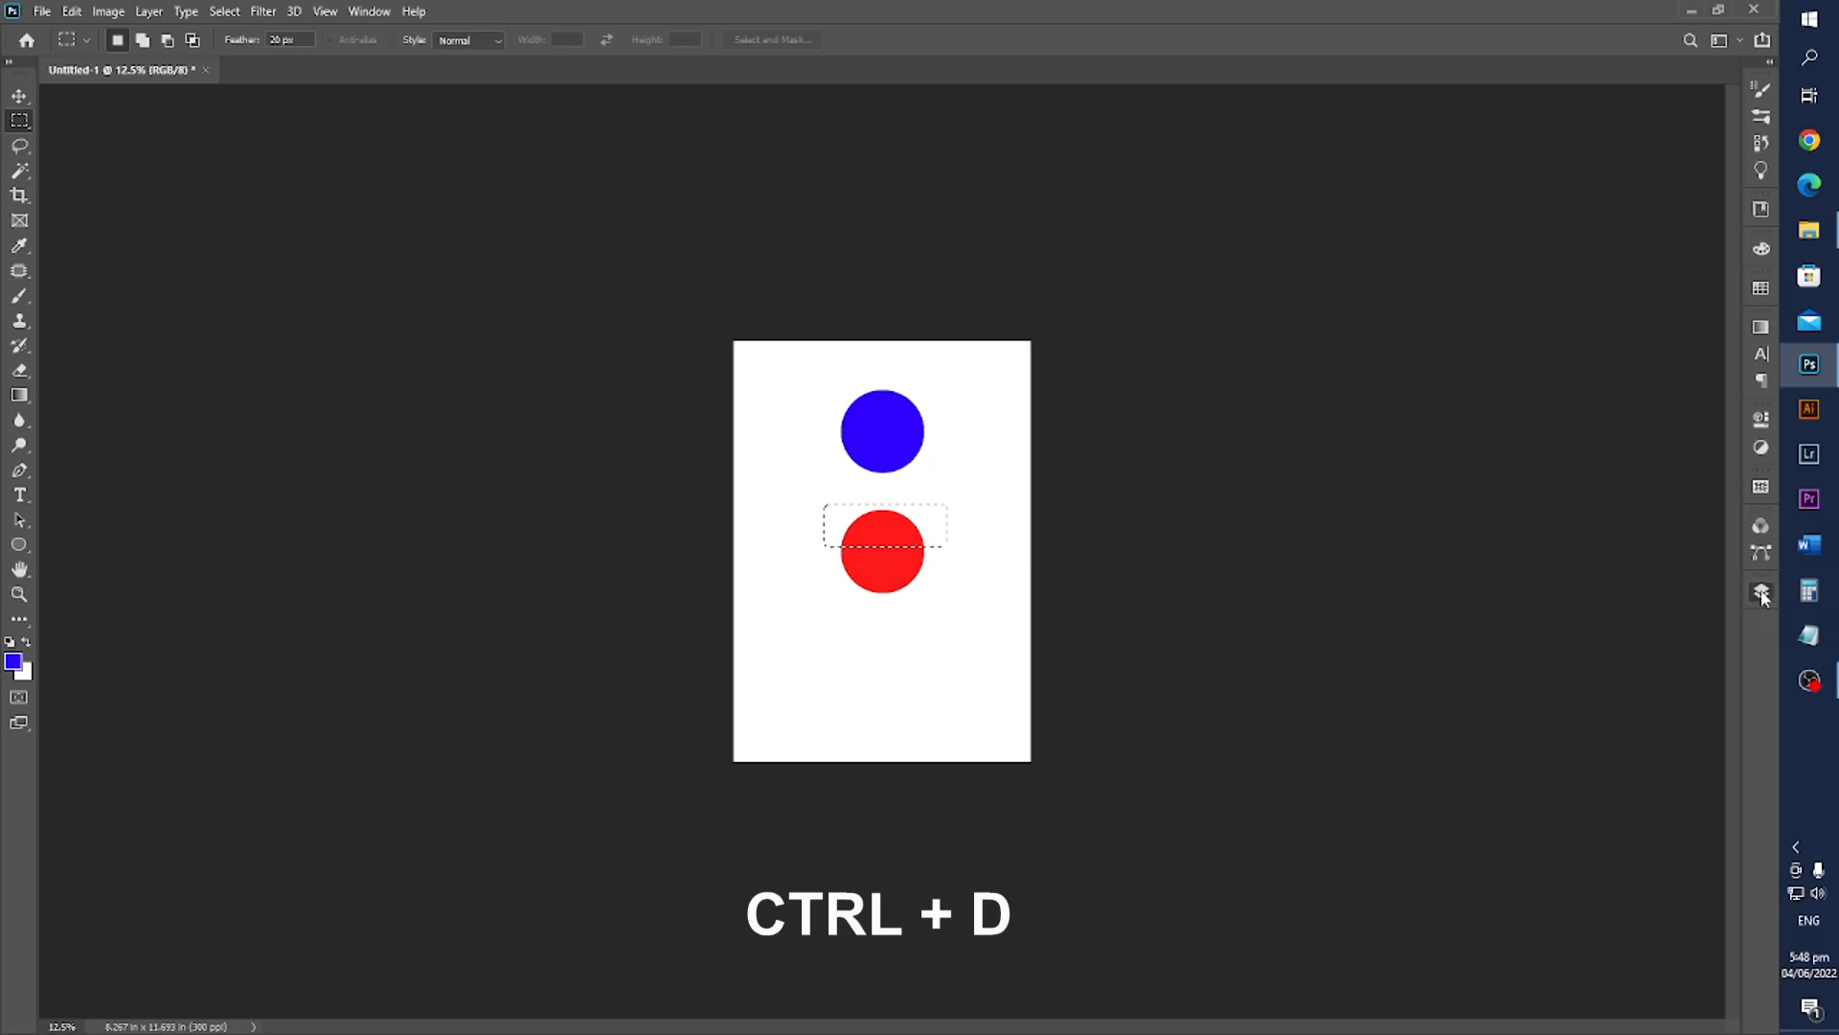
pyautogui.click(1763, 593)
pyautogui.click(1650, 459)
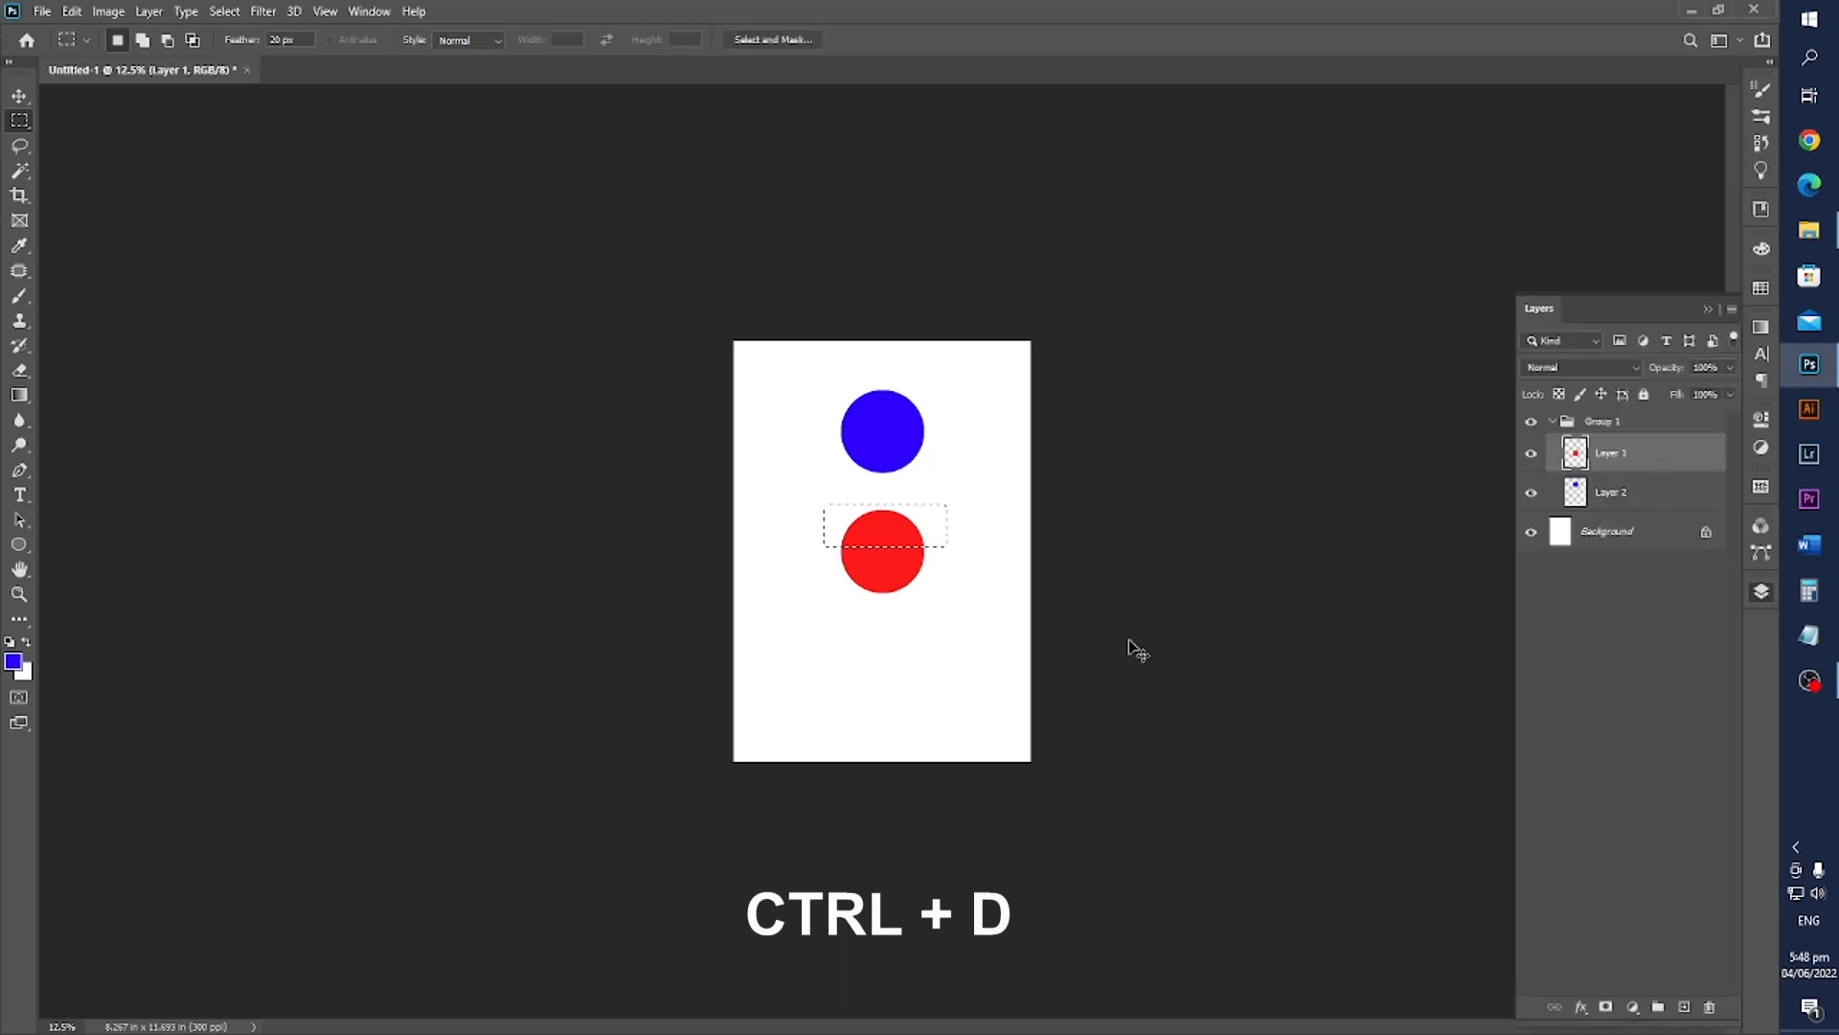
pyautogui.hotkey('ctrl', 'd')
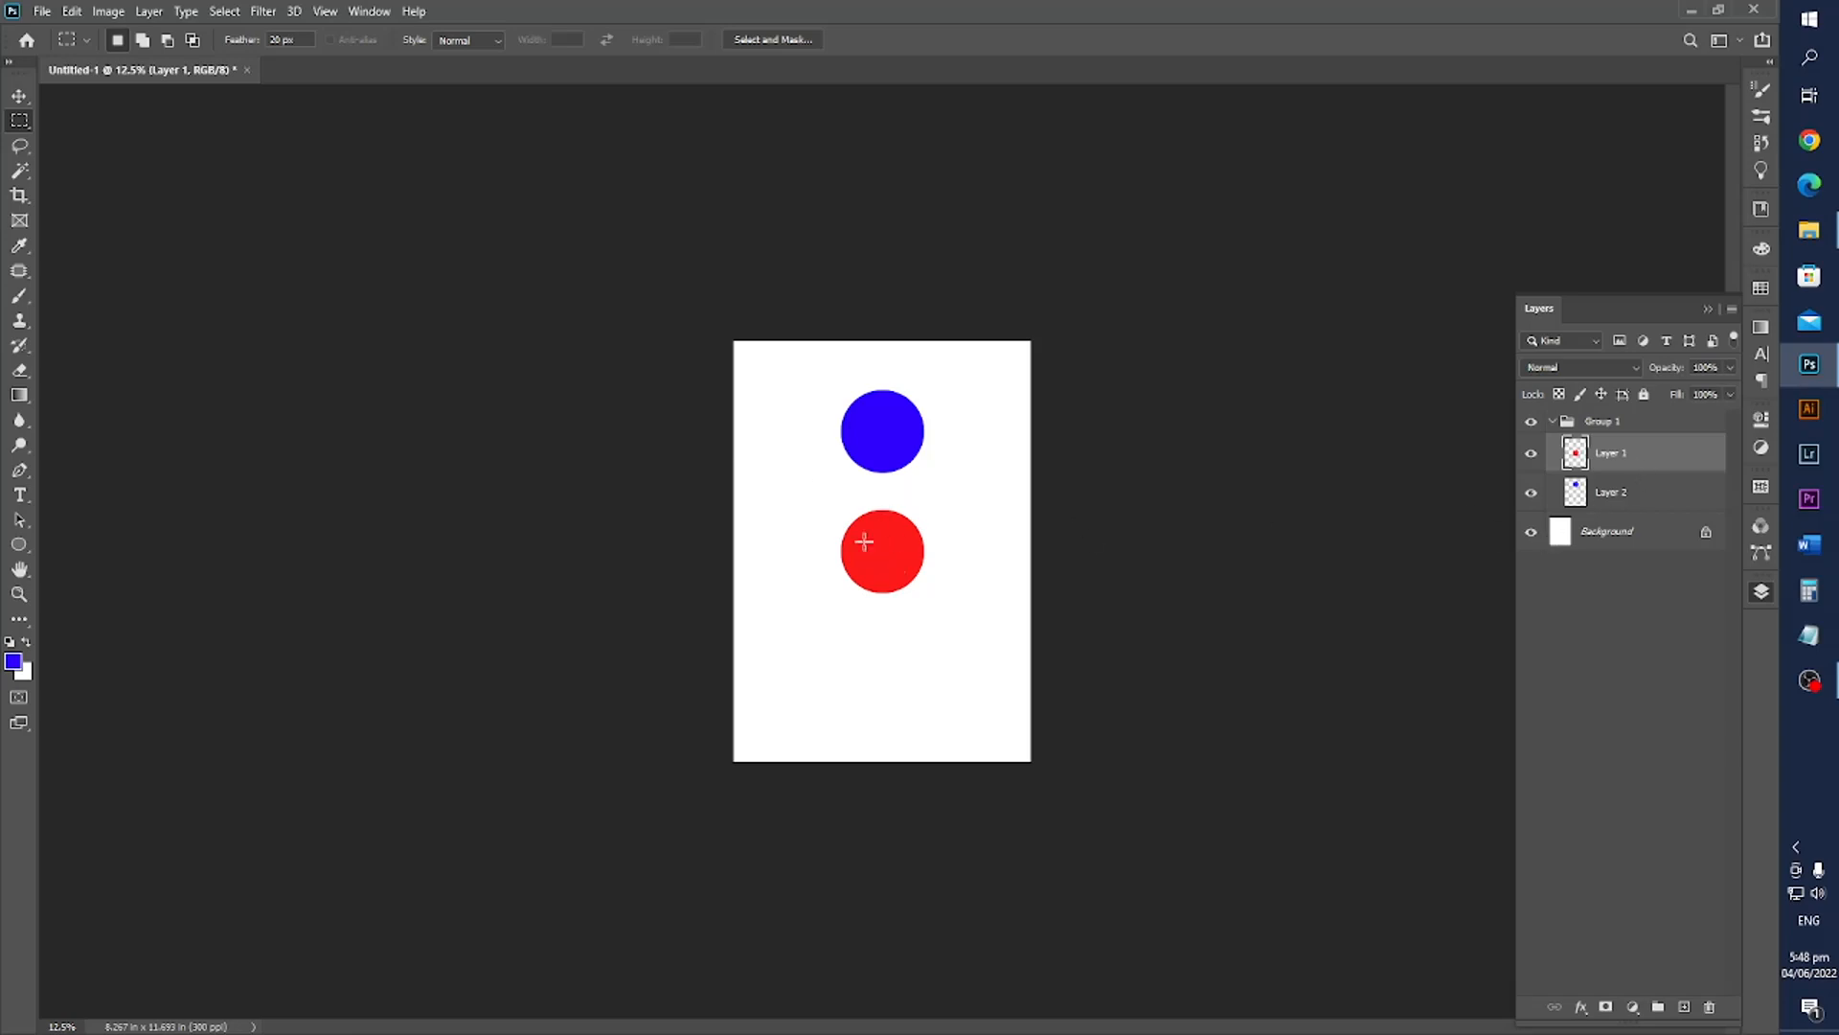
# Delete the red circle's upper half using a rectangular marquee, and undo the deletion.
pyautogui.moveTo(825, 505); pyautogui.dragTo(936, 557)
pyautogui.press('Delete')
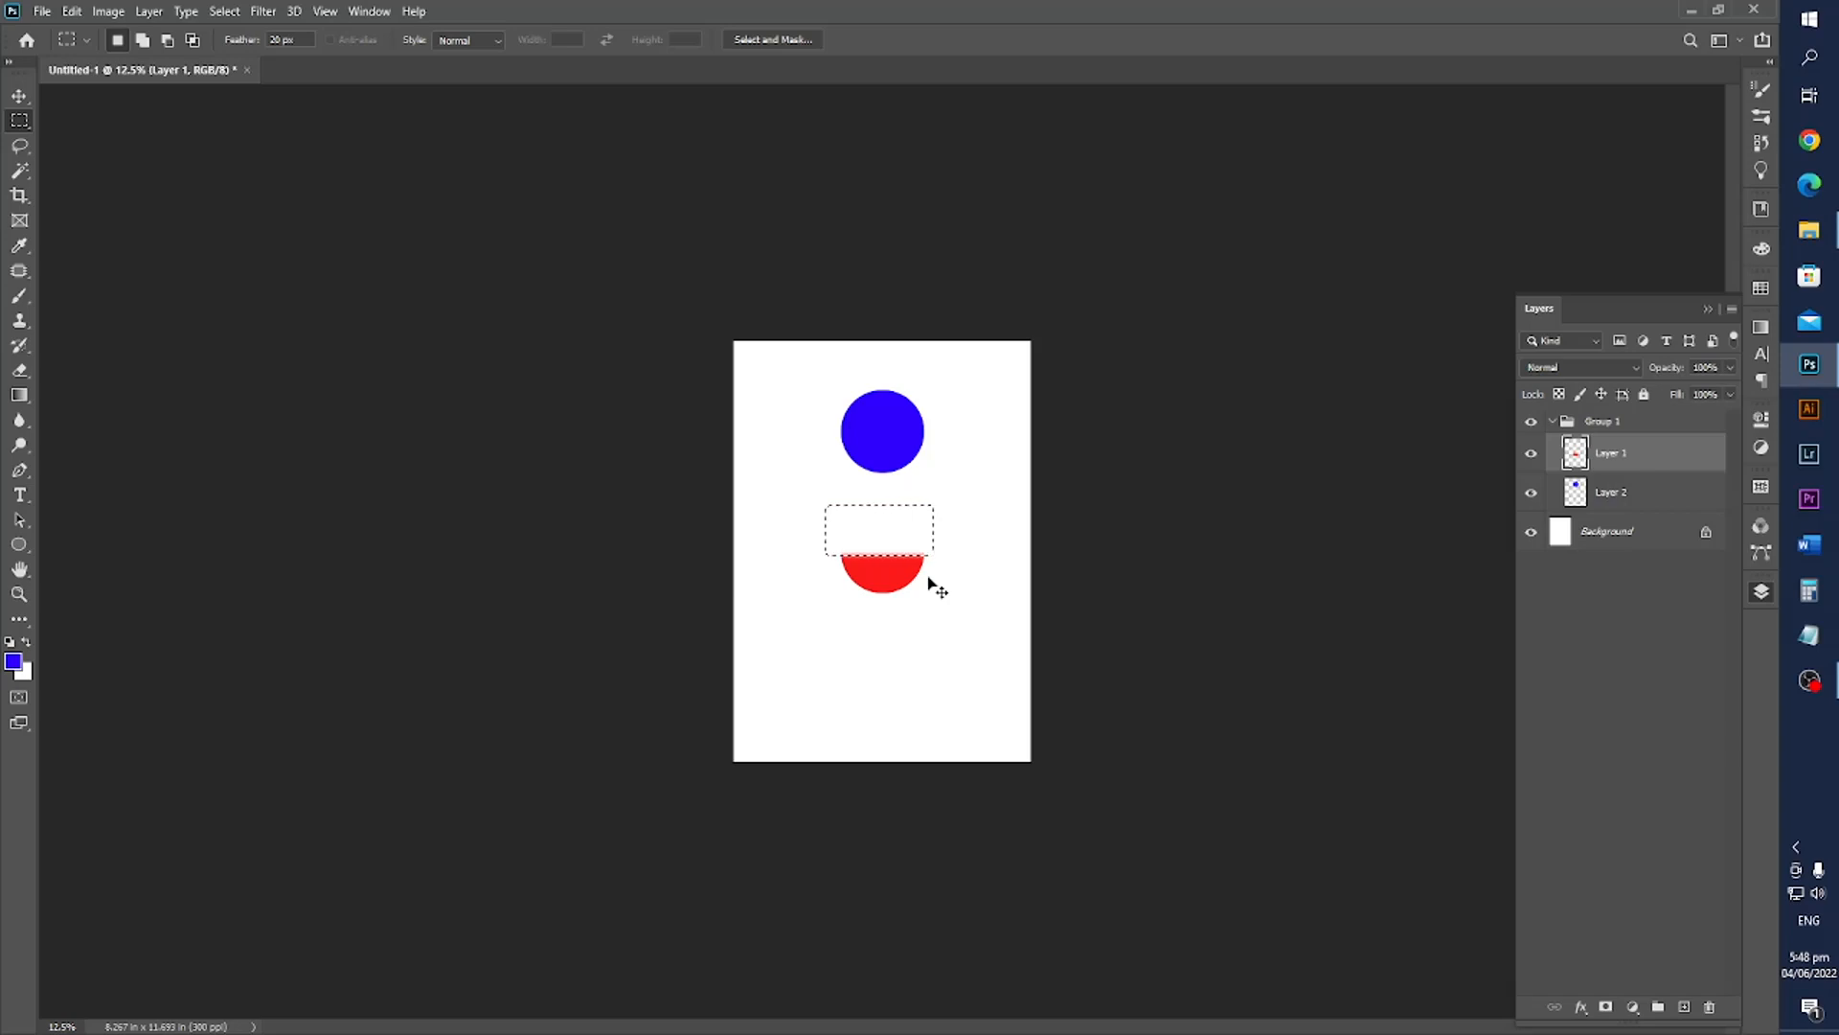
pyautogui.hotkey('ctrl', 'z')
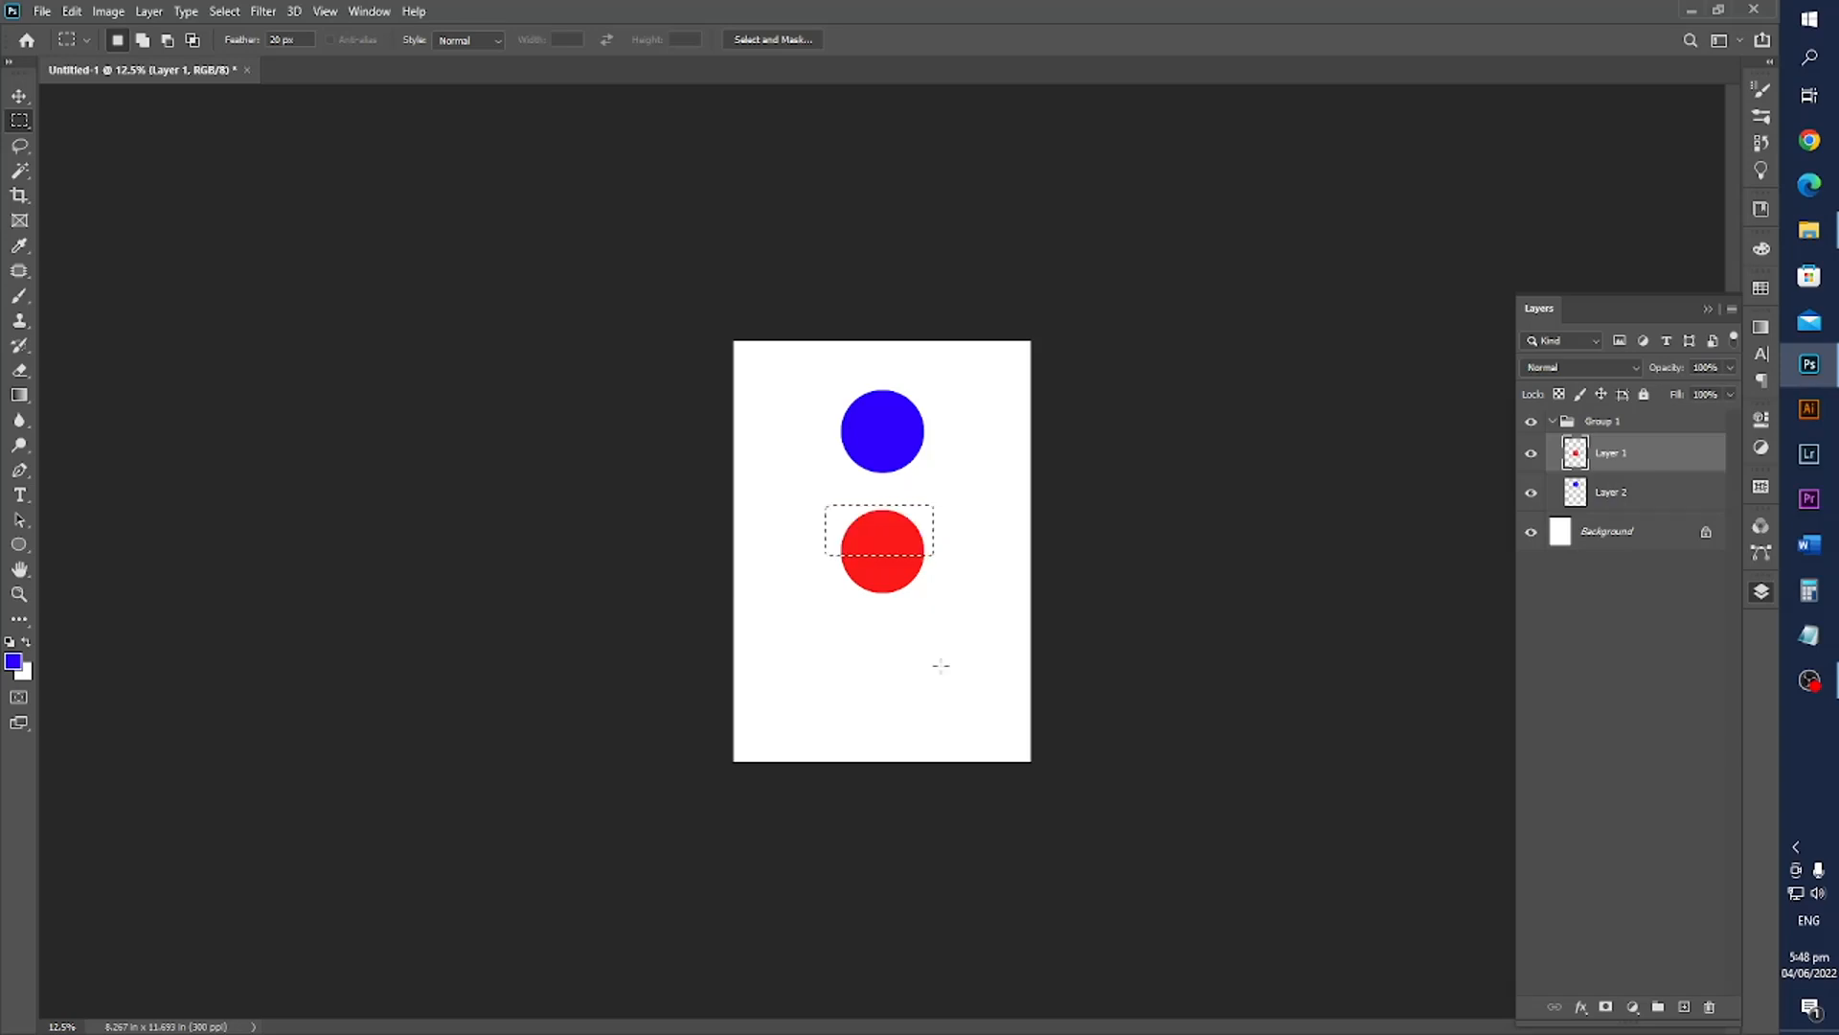
# Enclose the whole red circle in a rectangular marquee, shift it slightly with the Move Tool, and undo the move and selection.
pyautogui.click(836, 552)
pyautogui.moveTo(819, 494); pyautogui.dragTo(947, 614)
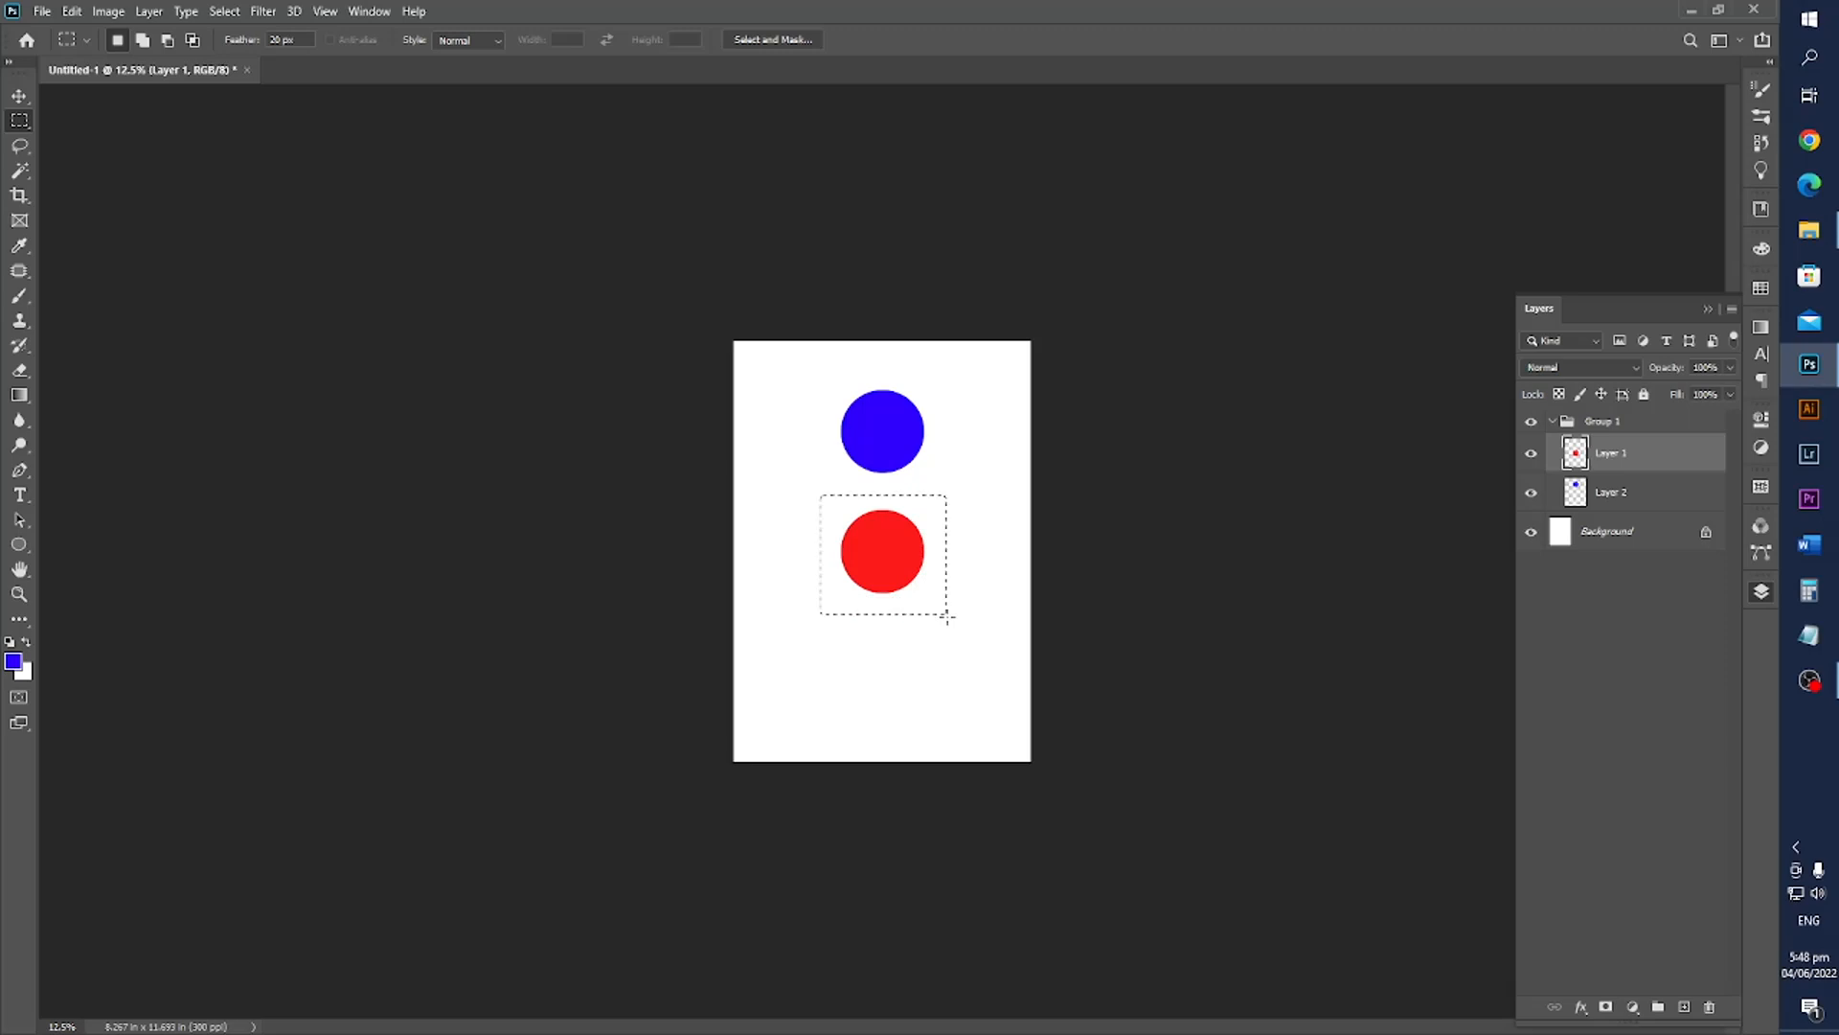
pyautogui.click(19, 96)
pyautogui.moveTo(904, 564)
pyautogui.mouseDown()
pyautogui.moveTo(857, 601)
pyautogui.moveTo(951, 563)
pyautogui.moveTo(893, 580)
pyautogui.moveTo(904, 568)
pyautogui.mouseUp()
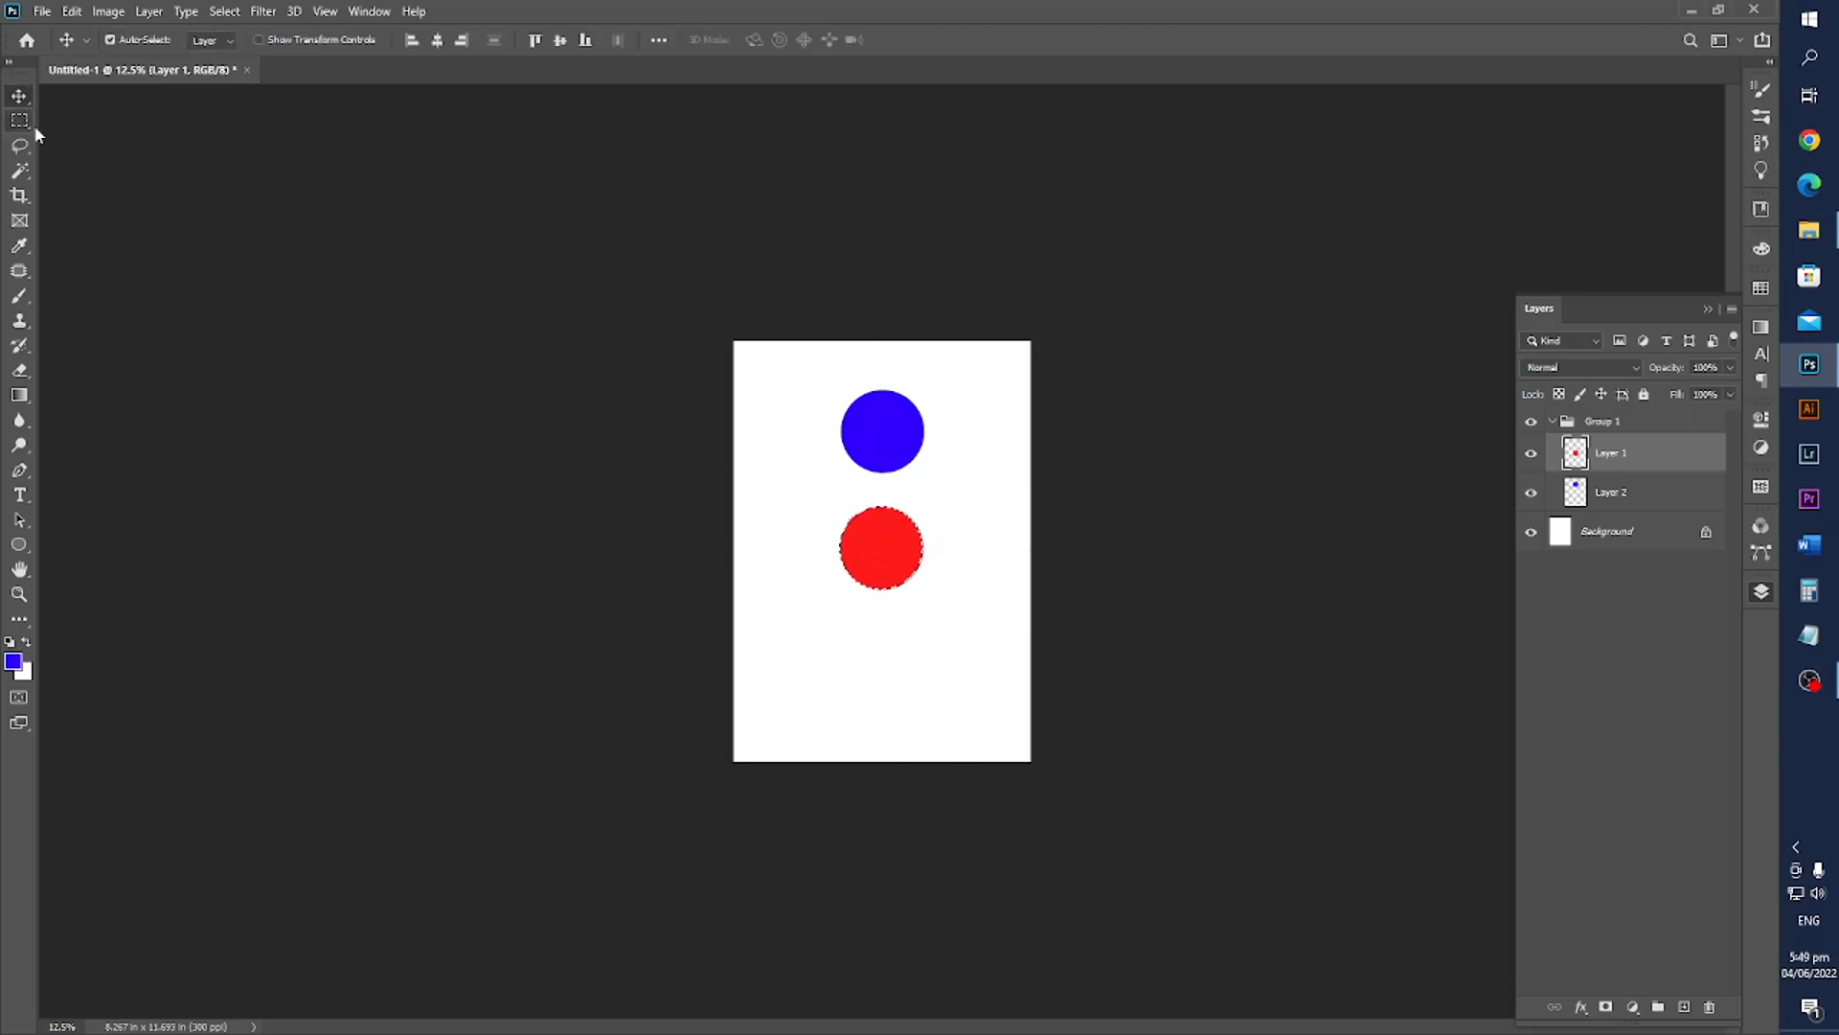
pyautogui.hotkey('ctrl', 'd')
pyautogui.hotkey('ctrl', 'z')
pyautogui.hotkey('ctrl', 'z')
pyautogui.hotkey('ctrl', 'z')
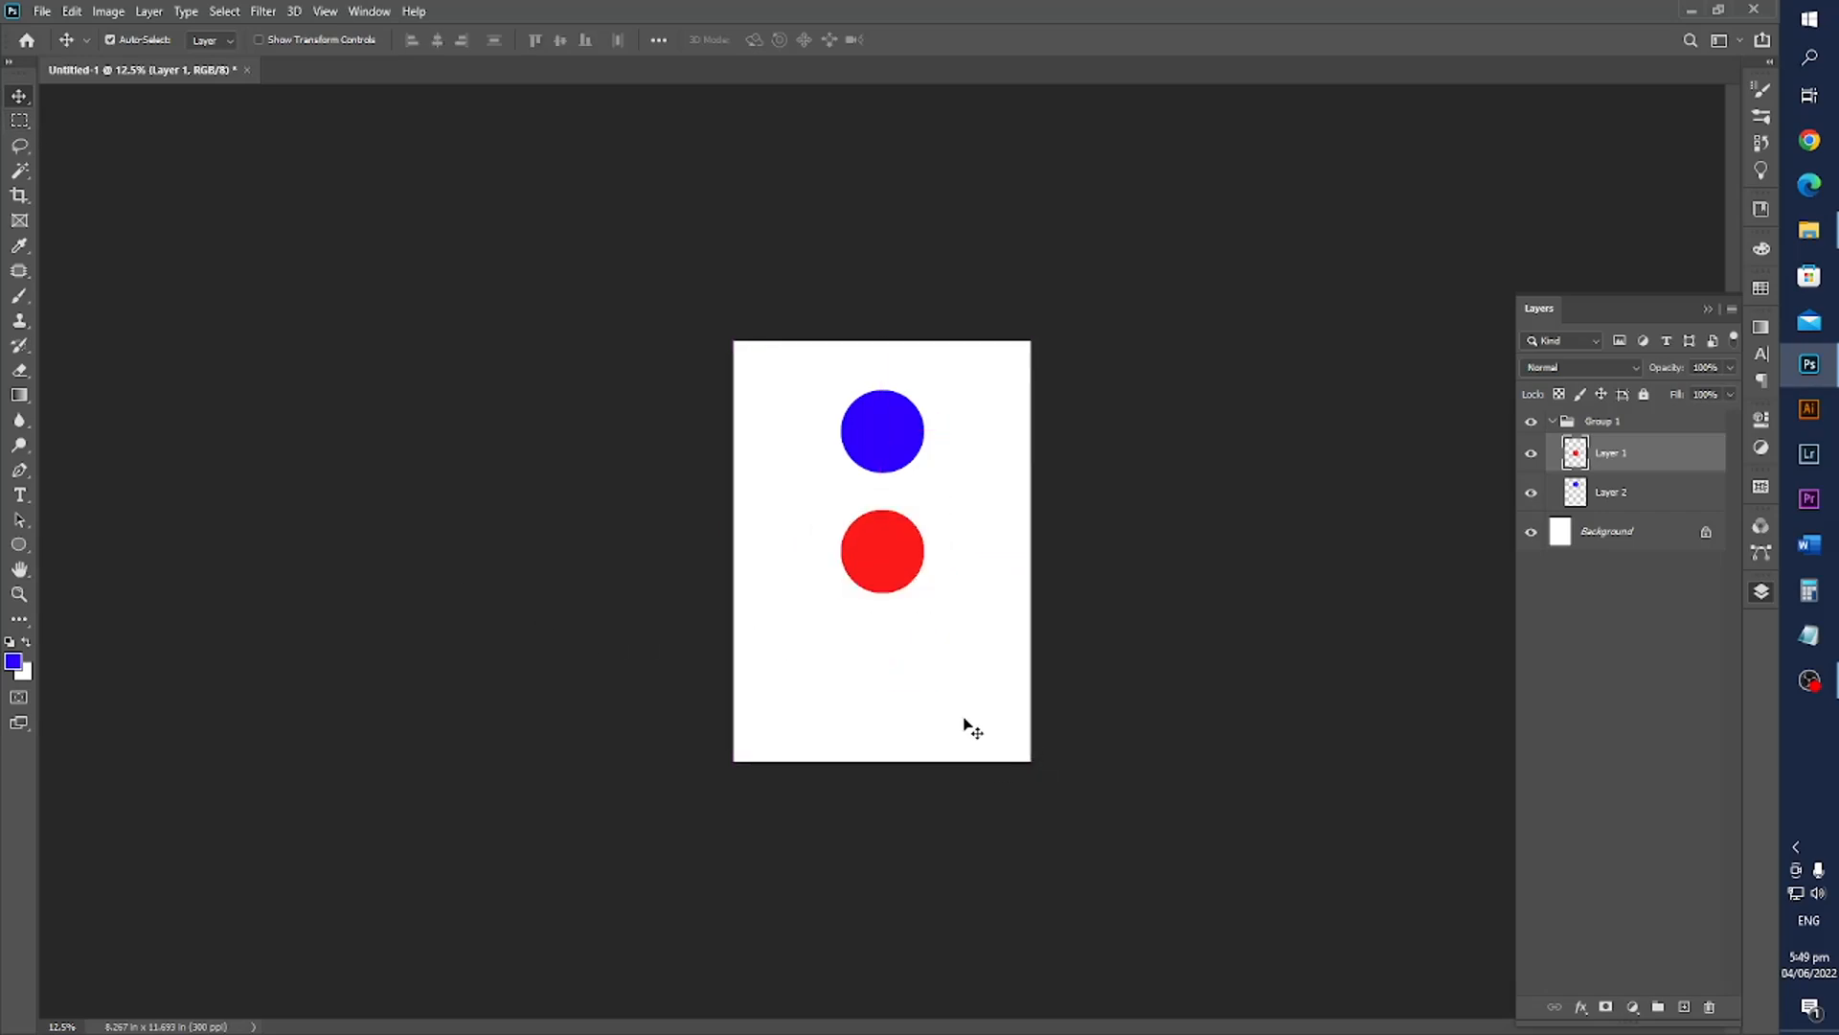
# Draw a small elliptical selection beside the two circles with the Elliptical Marquee Tool.
pyautogui.click(19, 122)
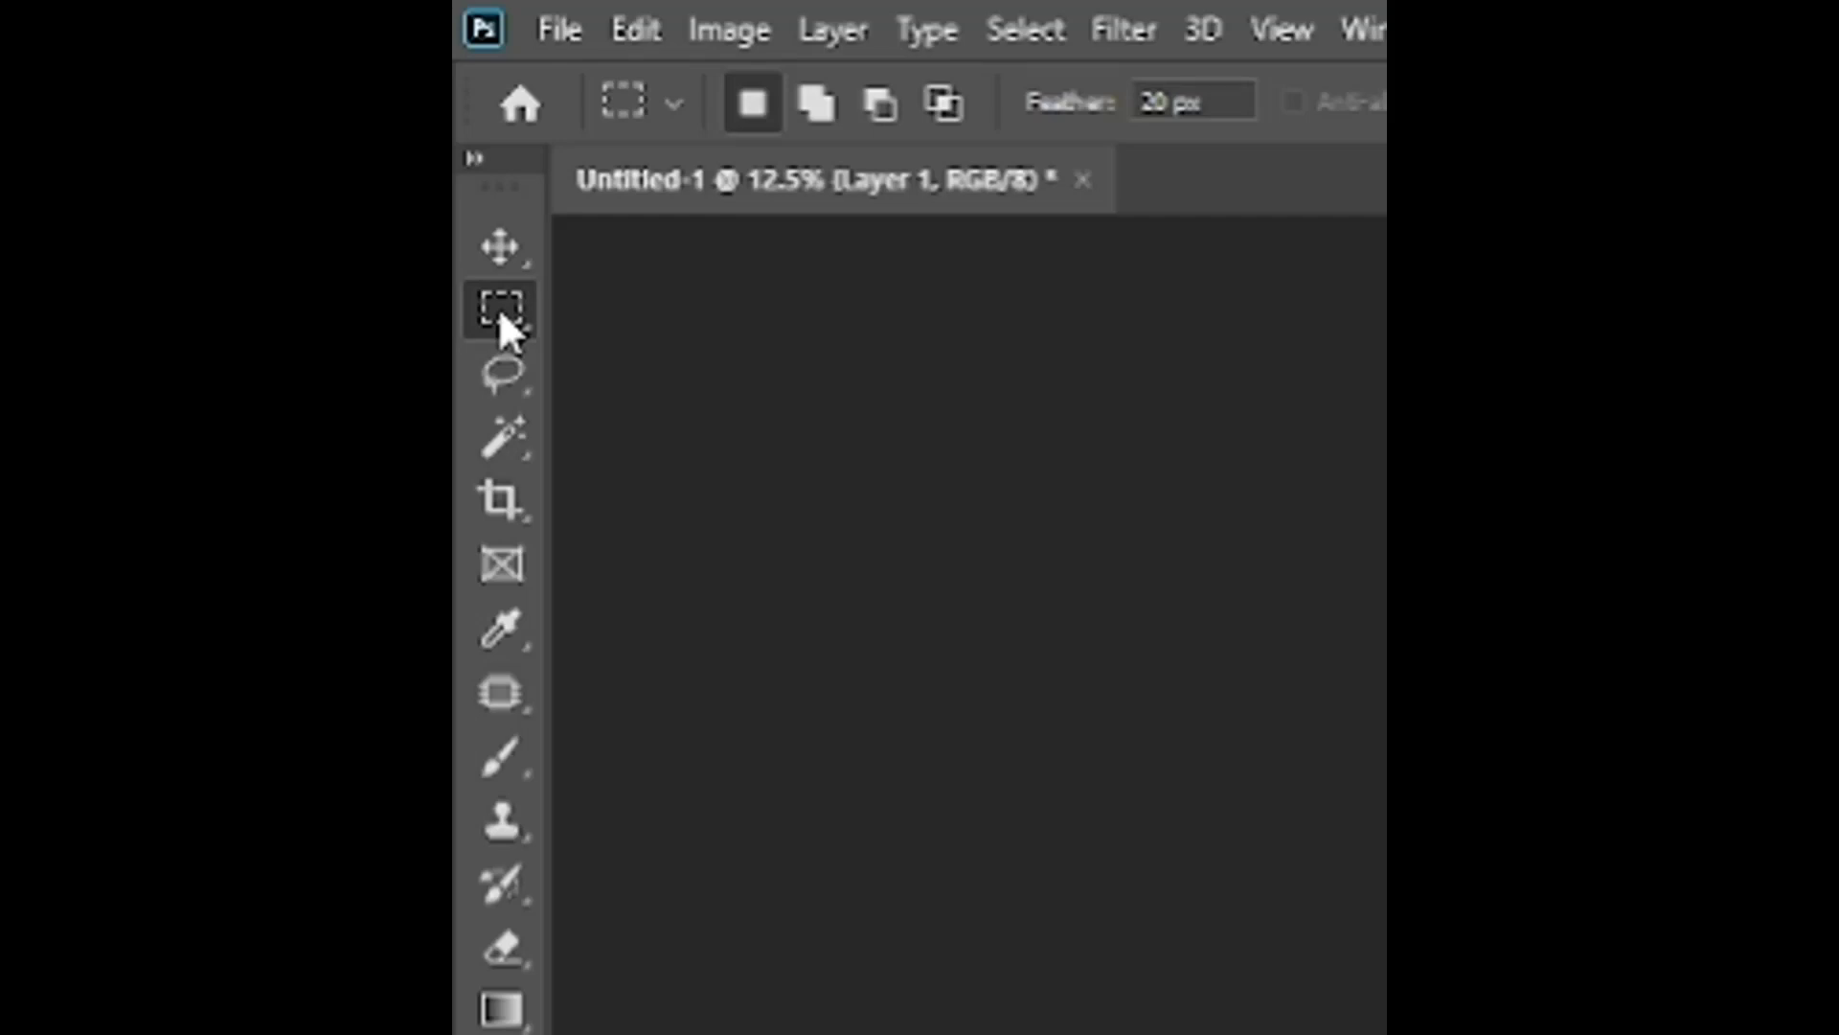
pyautogui.rightClick(501, 316)
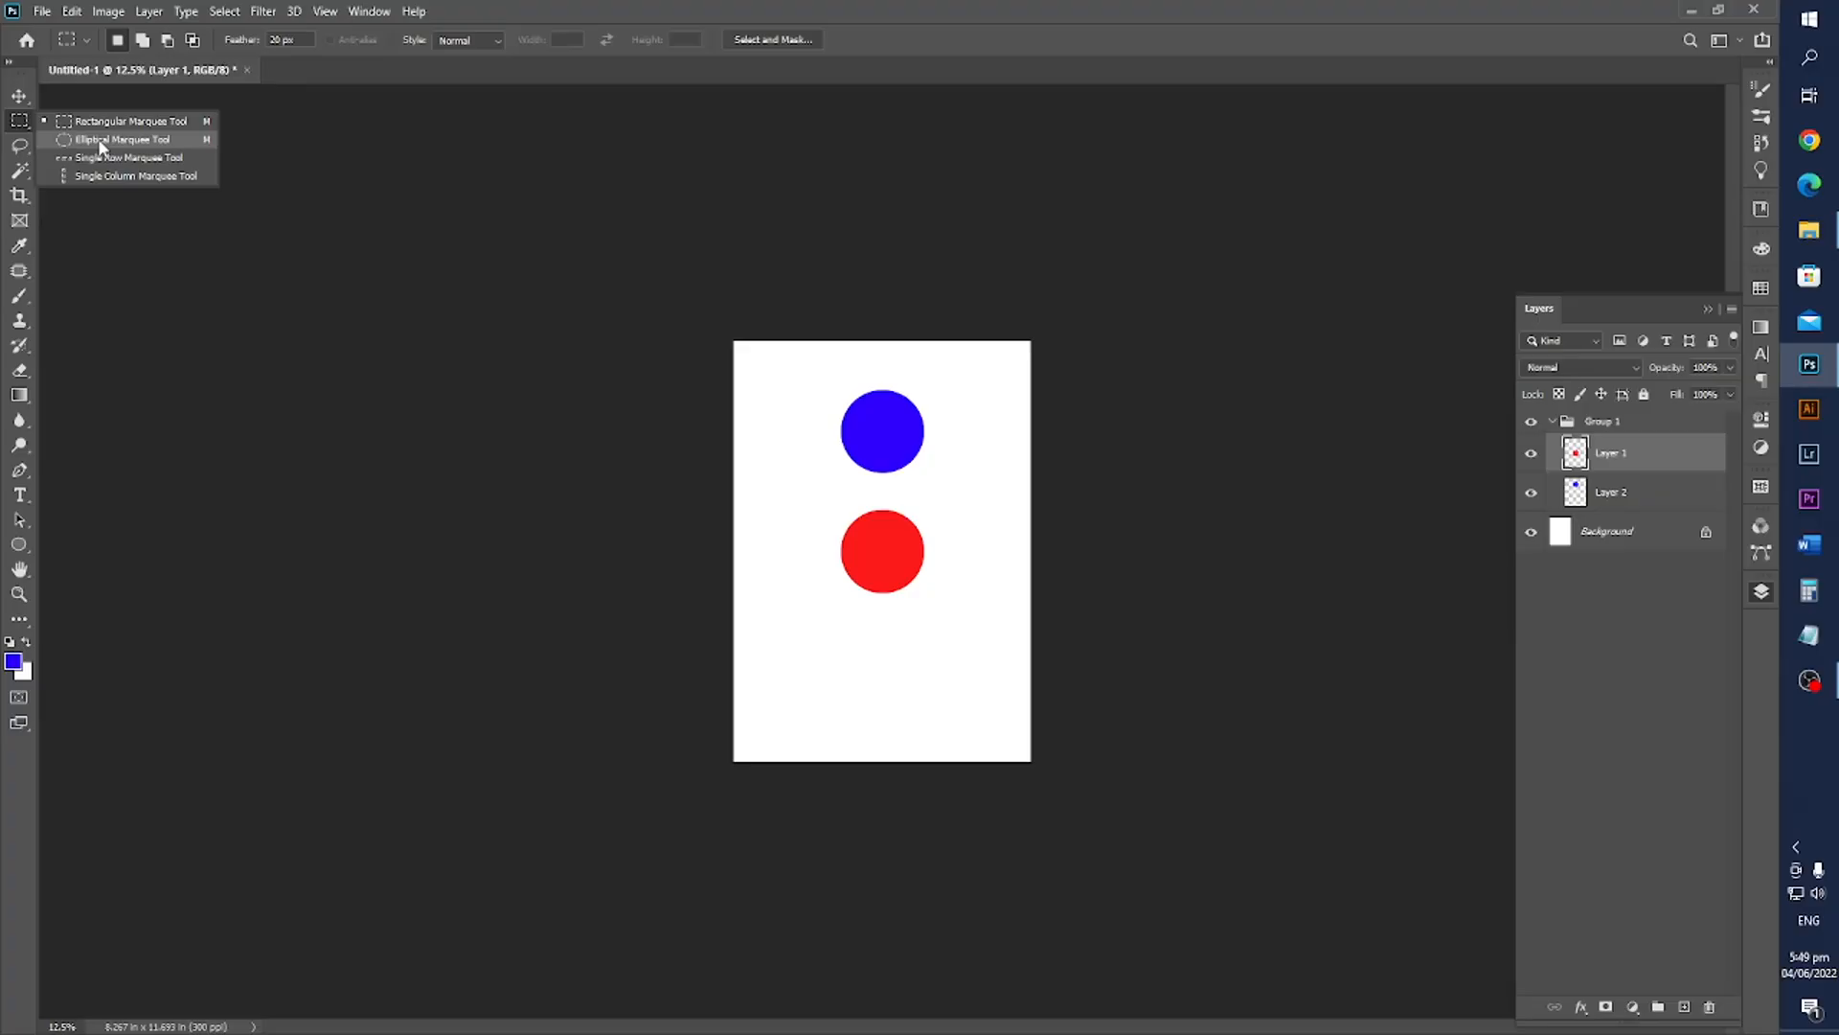
pyautogui.click(704, 357)
pyautogui.moveTo(755, 460); pyautogui.dragTo(818, 543)
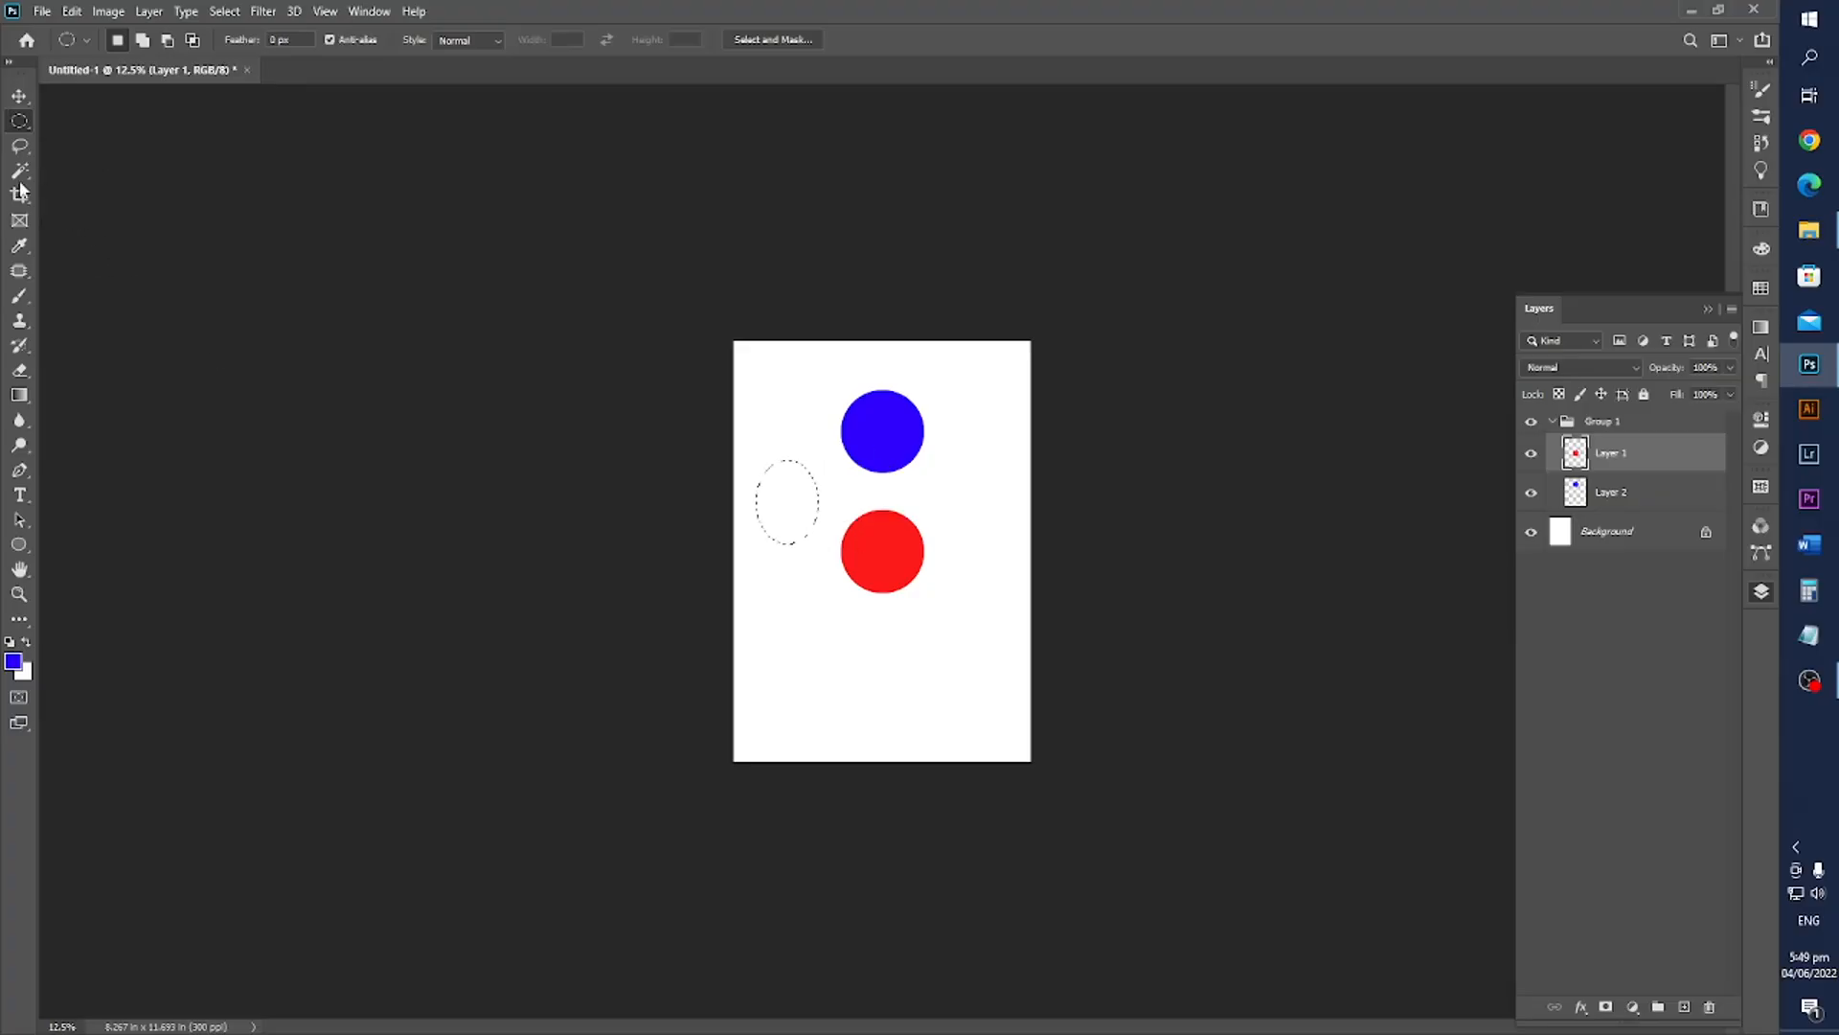
# Switch to the Single Row Marquee Tool and clear the elliptical selection.
pyautogui.rightClick(19, 122)
pyautogui.click(138, 160)
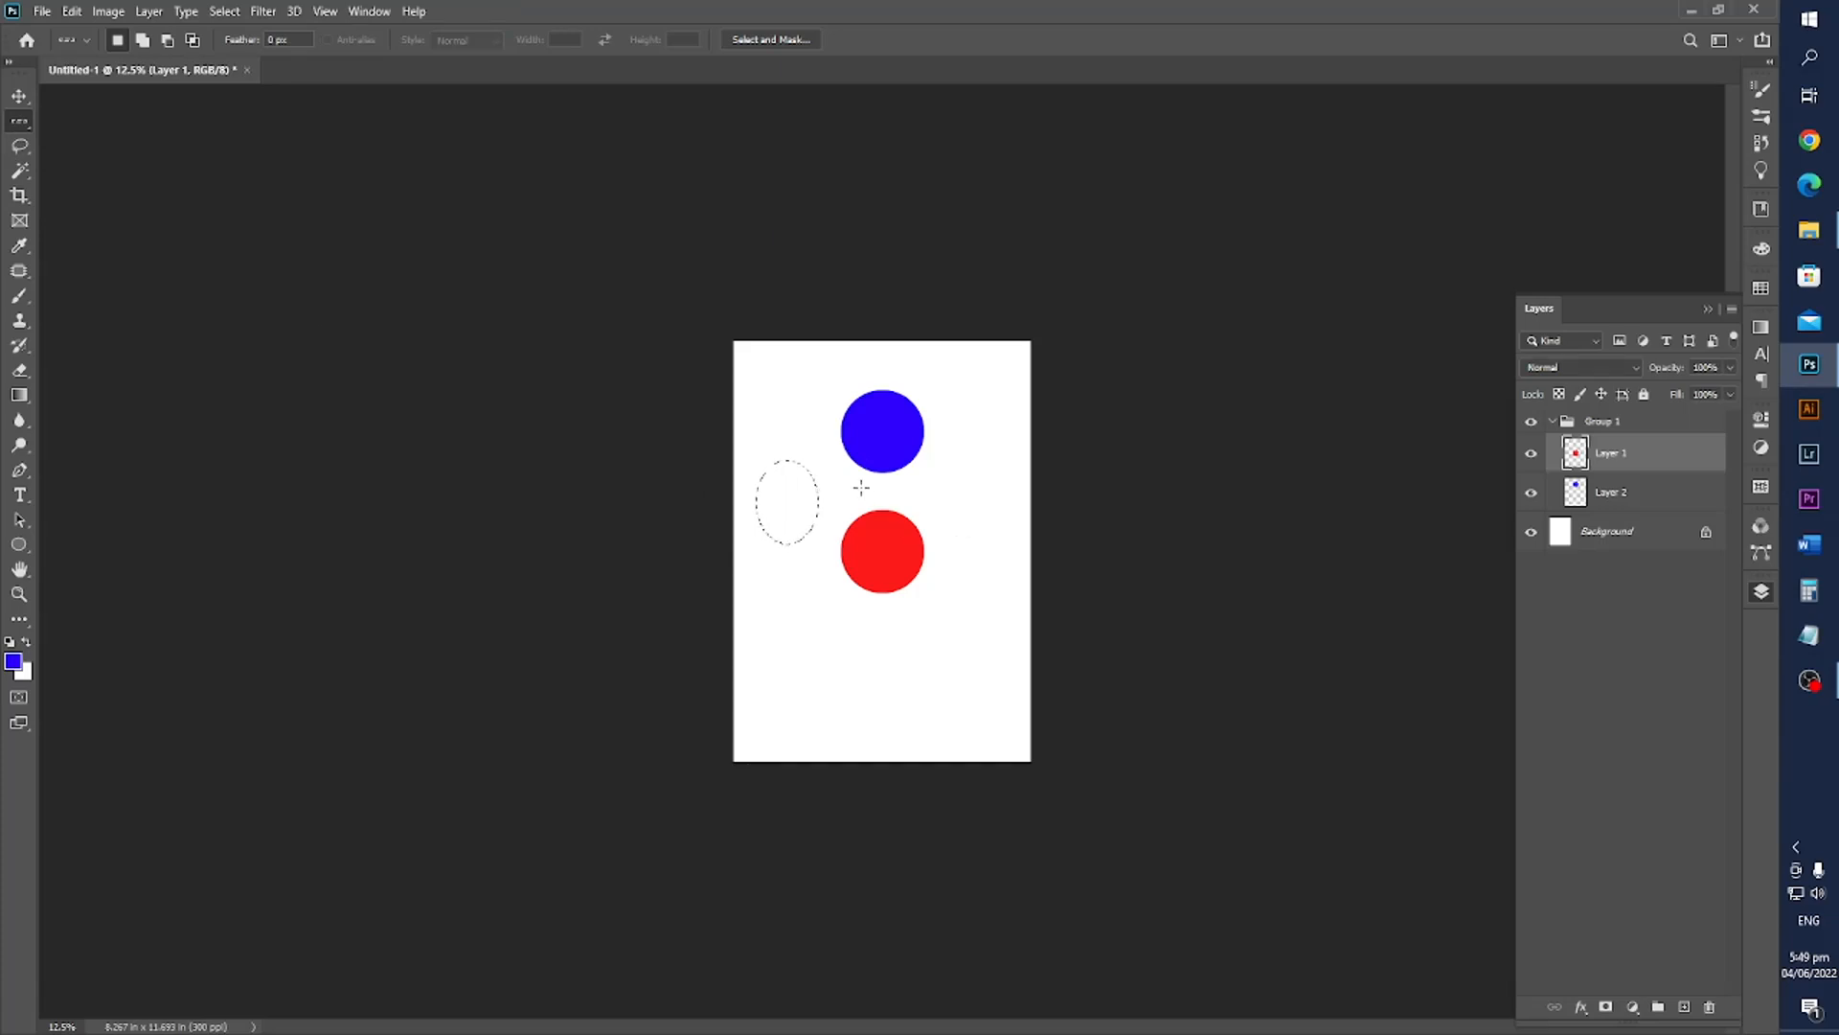
pyautogui.hotkey('ctrl', 'd')
# Try a single-column selection through the red circle with the Single Column Marquee Tool, and bring back the elliptical selection.
pyautogui.rightClick(19, 122)
pyautogui.click(138, 178)
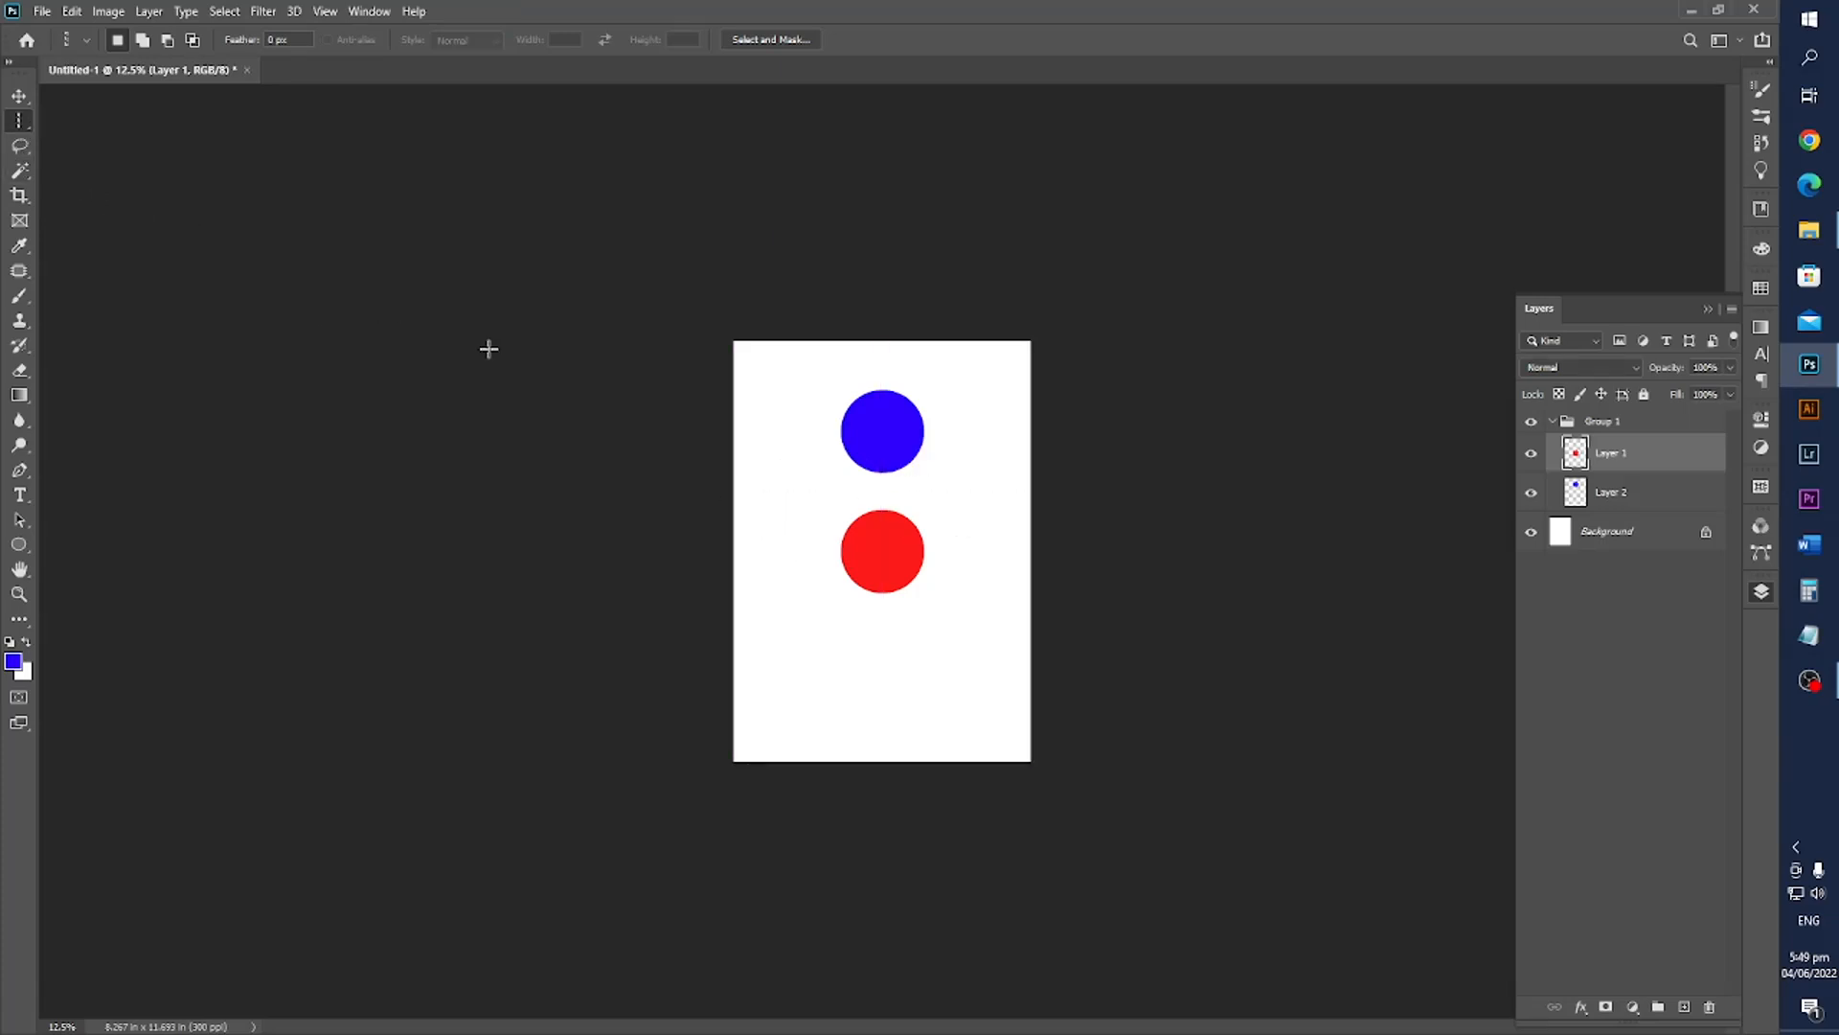
pyautogui.click(883, 536)
pyautogui.hotkey('ctrl', 'shift', 'd')
# Return to the Rectangular Marquee Tool and clear the elliptical selection.
pyautogui.rightClick(21, 122)
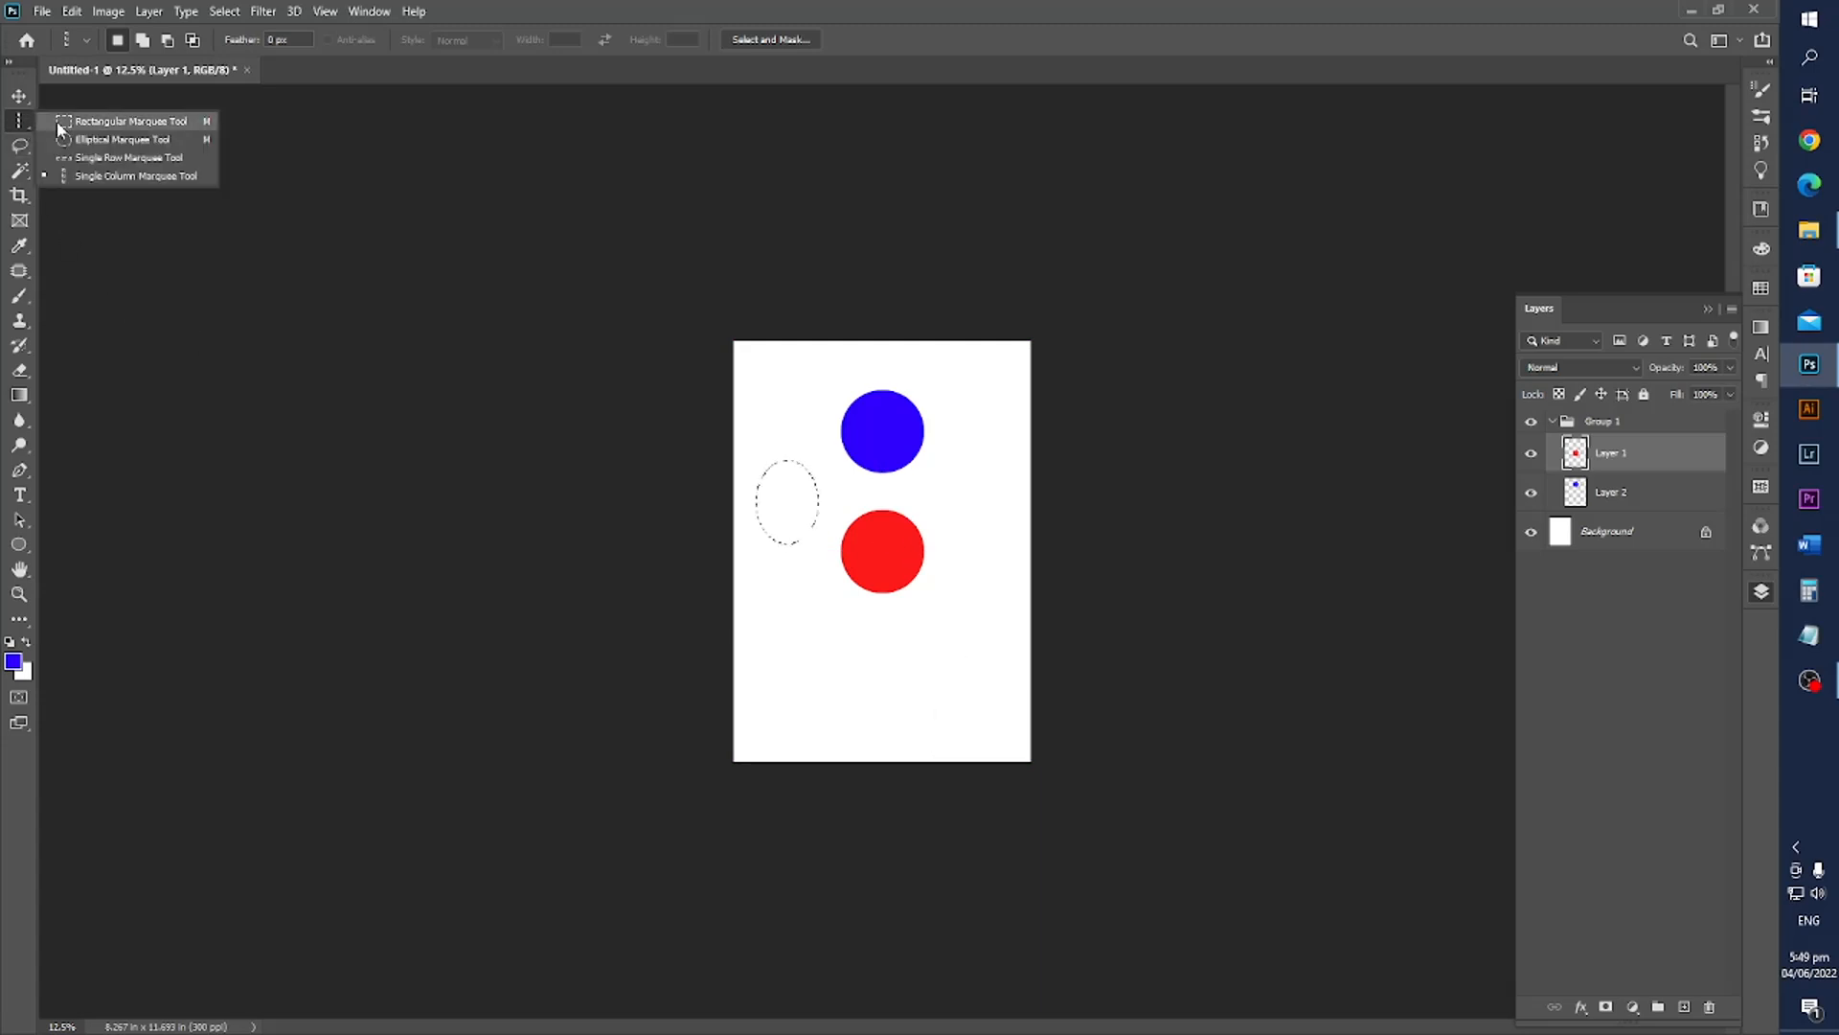
pyautogui.click(66, 127)
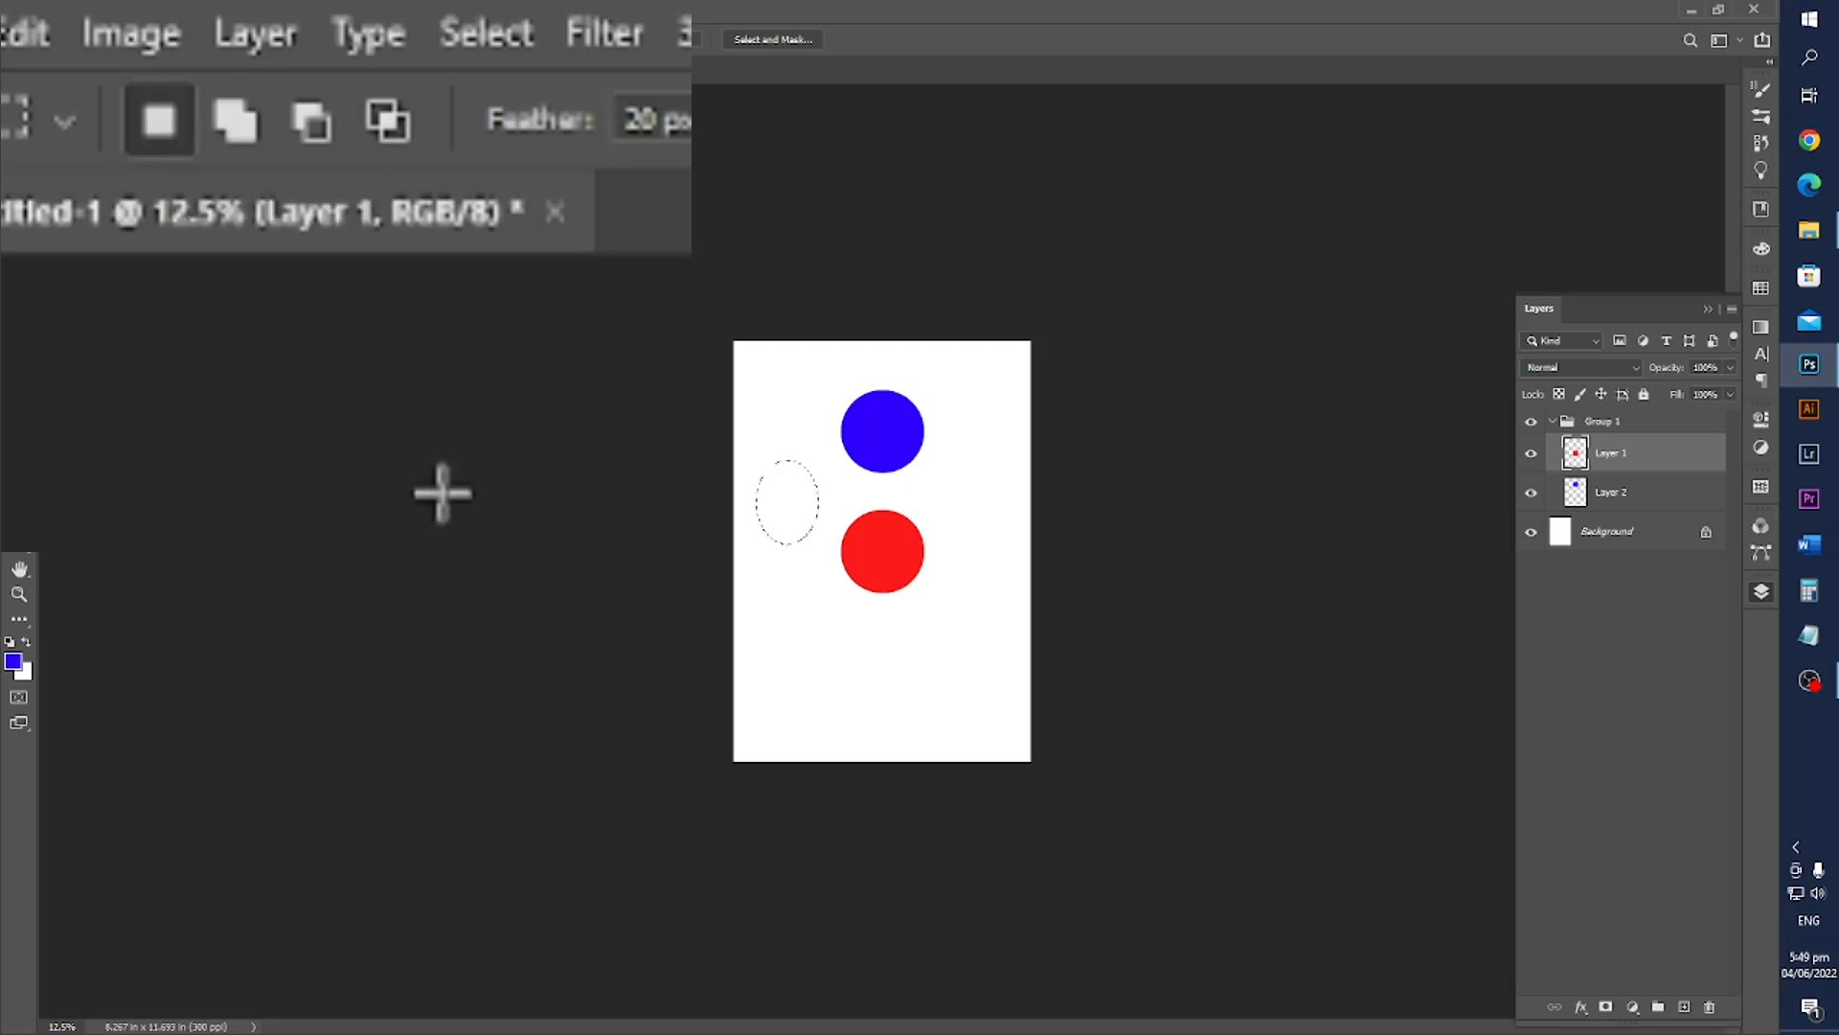
pyautogui.click(800, 533)
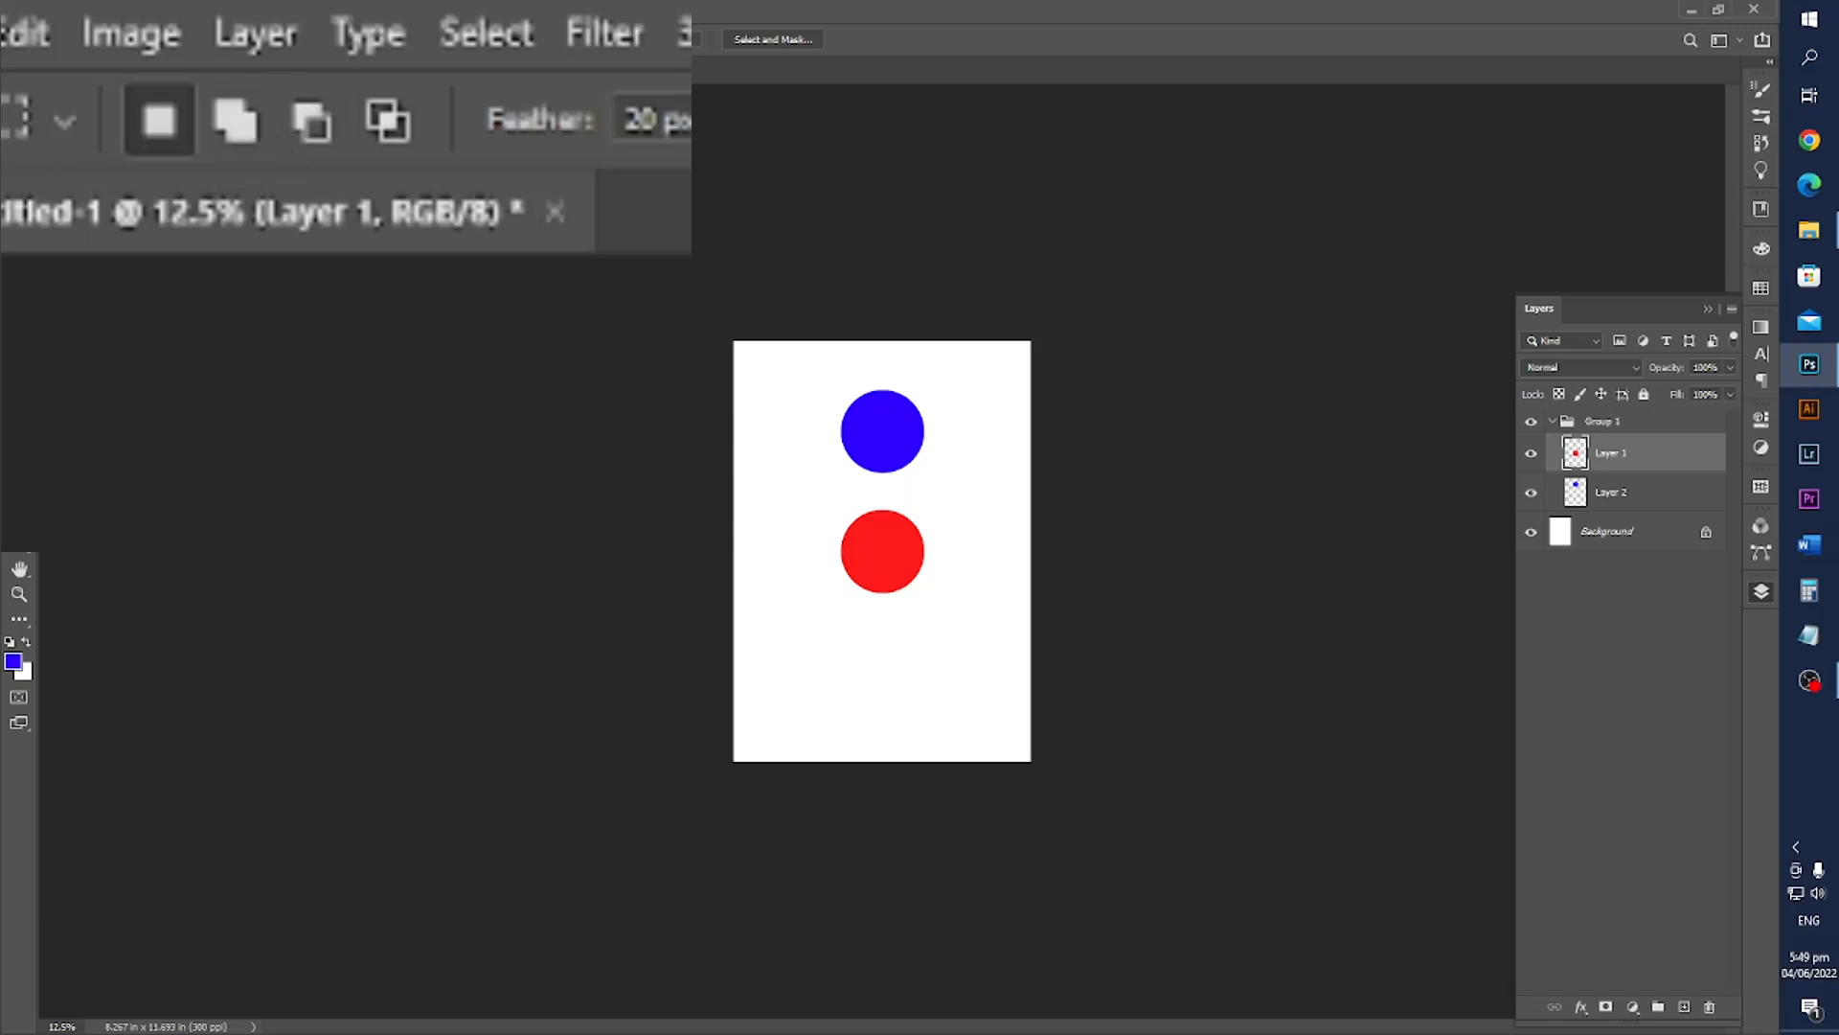
# Draw successive rectangular selections around the red circle in New Selection mode with a 20 px feather.
pyautogui.moveTo(763, 458); pyautogui.dragTo(926, 570)
pyautogui.moveTo(791, 600); pyautogui.dragTo(905, 675)
pyautogui.moveTo(944, 556); pyautogui.dragTo(1019, 627)
# Set the feather to 0 px and draw successive rectangular selections, ending with one below the red circle.
pyautogui.click(642, 120)
pyautogui.write('0')
pyautogui.moveTo(771, 448)
pyautogui.mouseDown()
pyautogui.moveTo(841, 513)
pyautogui.moveTo(862, 608)
pyautogui.mouseUp()
pyautogui.moveTo(878, 498); pyautogui.dragTo(934, 550)
pyautogui.moveTo(947, 439); pyautogui.dragTo(1018, 508)
pyautogui.moveTo(928, 703); pyautogui.dragTo(798, 649)
# Add five more rectangles around and over the circles to the selection in Add to Selection mode.
pyautogui.click(251, 120)
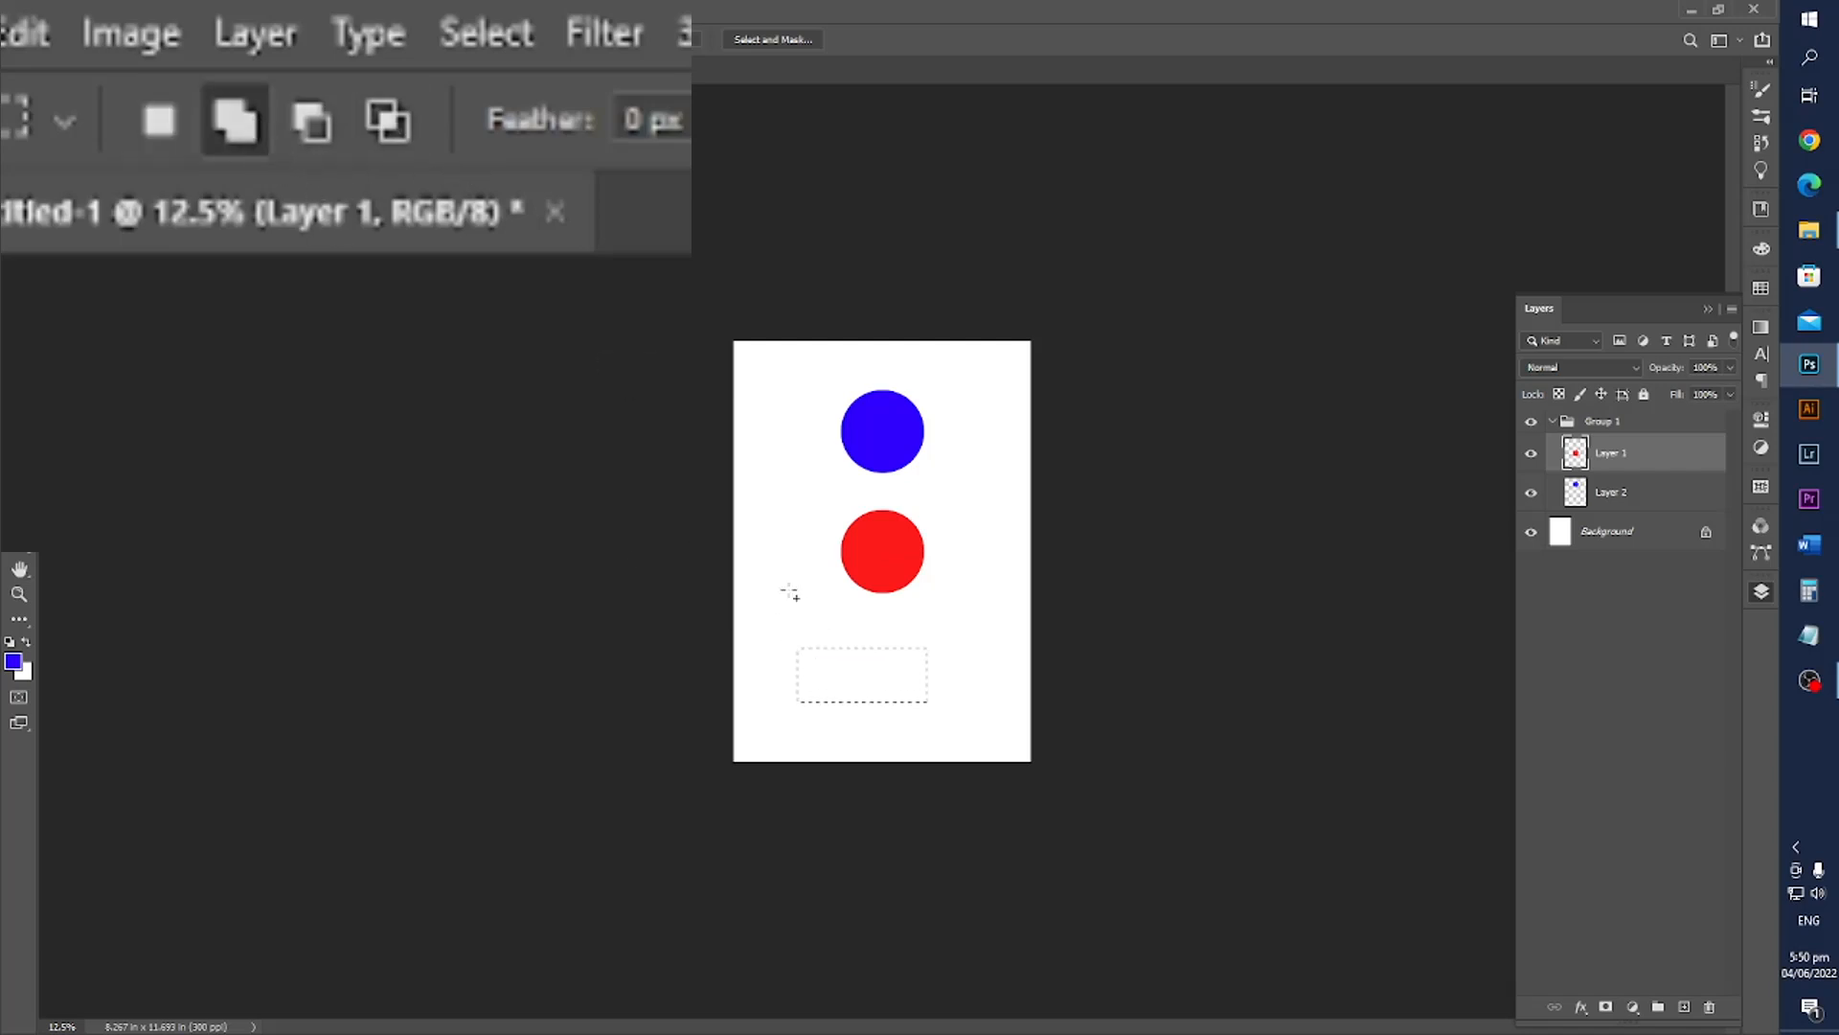
pyautogui.moveTo(777, 566); pyautogui.dragTo(850, 621)
pyautogui.moveTo(790, 471); pyautogui.dragTo(837, 531)
pyautogui.moveTo(956, 559); pyautogui.dragTo(881, 482)
pyautogui.moveTo(926, 394); pyautogui.dragTo(1001, 458)
pyautogui.moveTo(901, 589); pyautogui.dragTo(1002, 625)
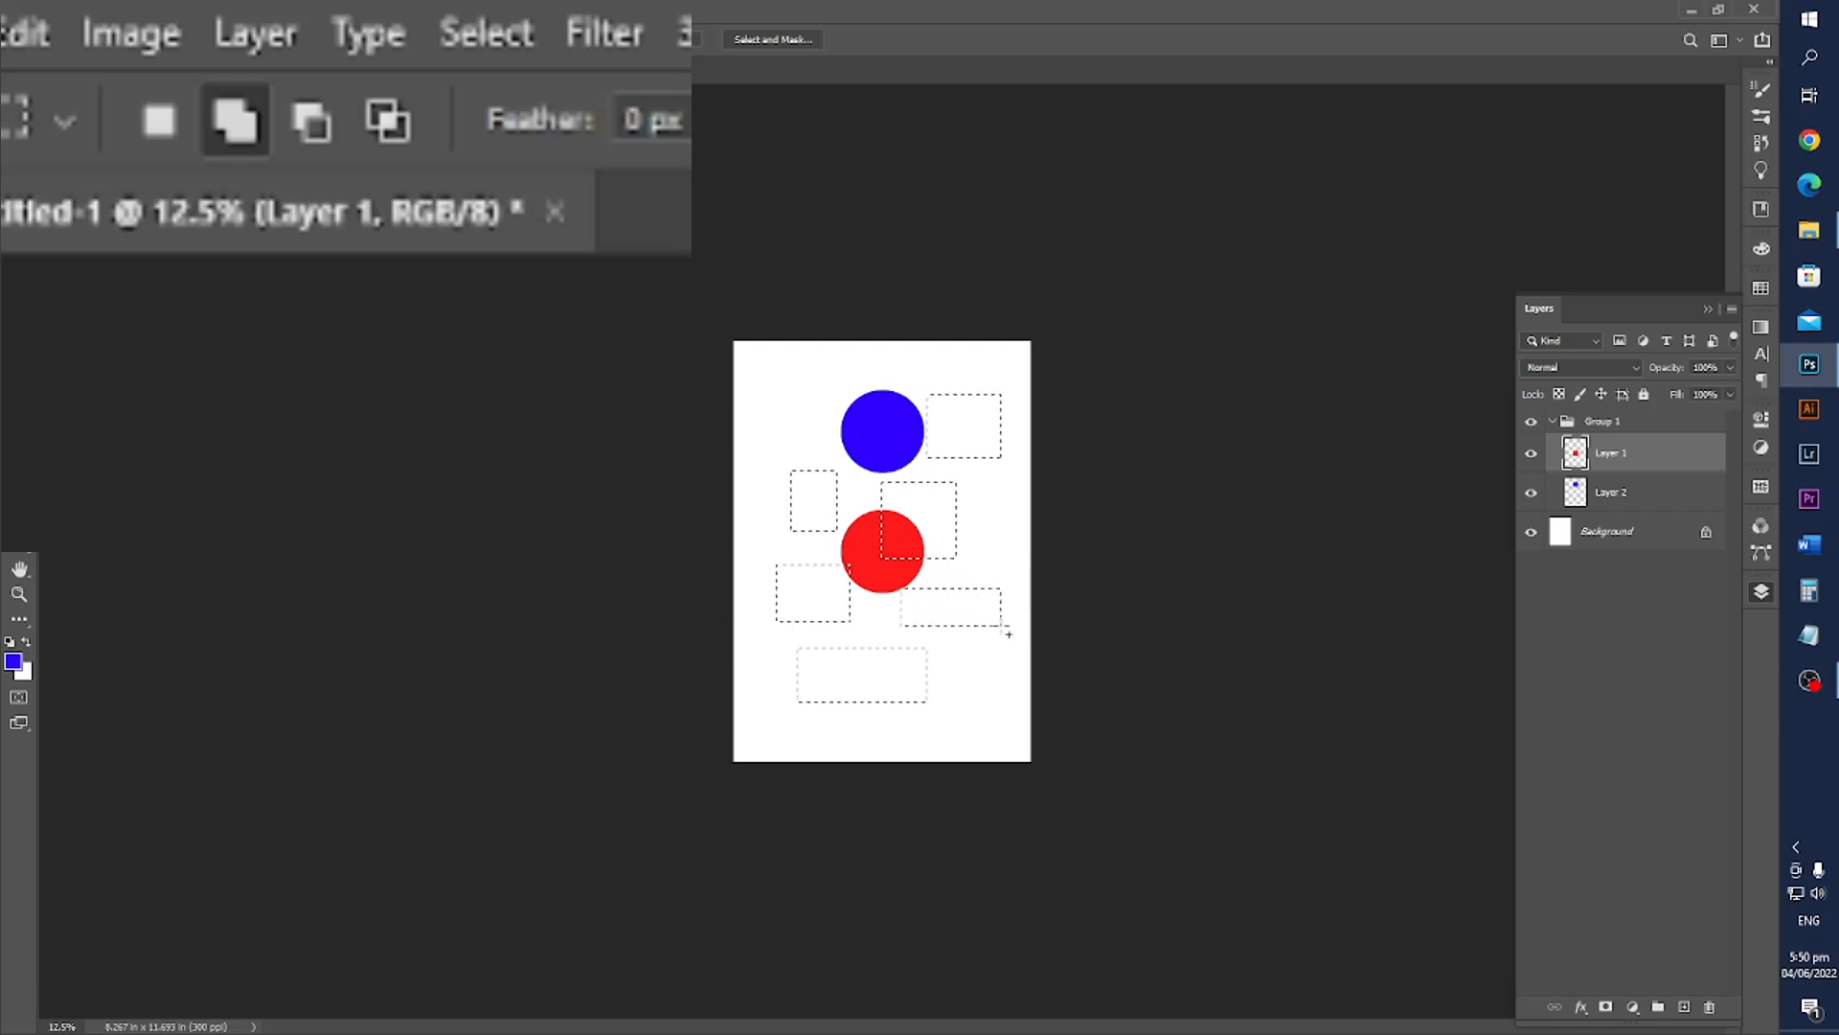
# Cut away parts of the rectangular selections with overlapping marquees in Subtract from Selection mode.
pyautogui.click(329, 123)
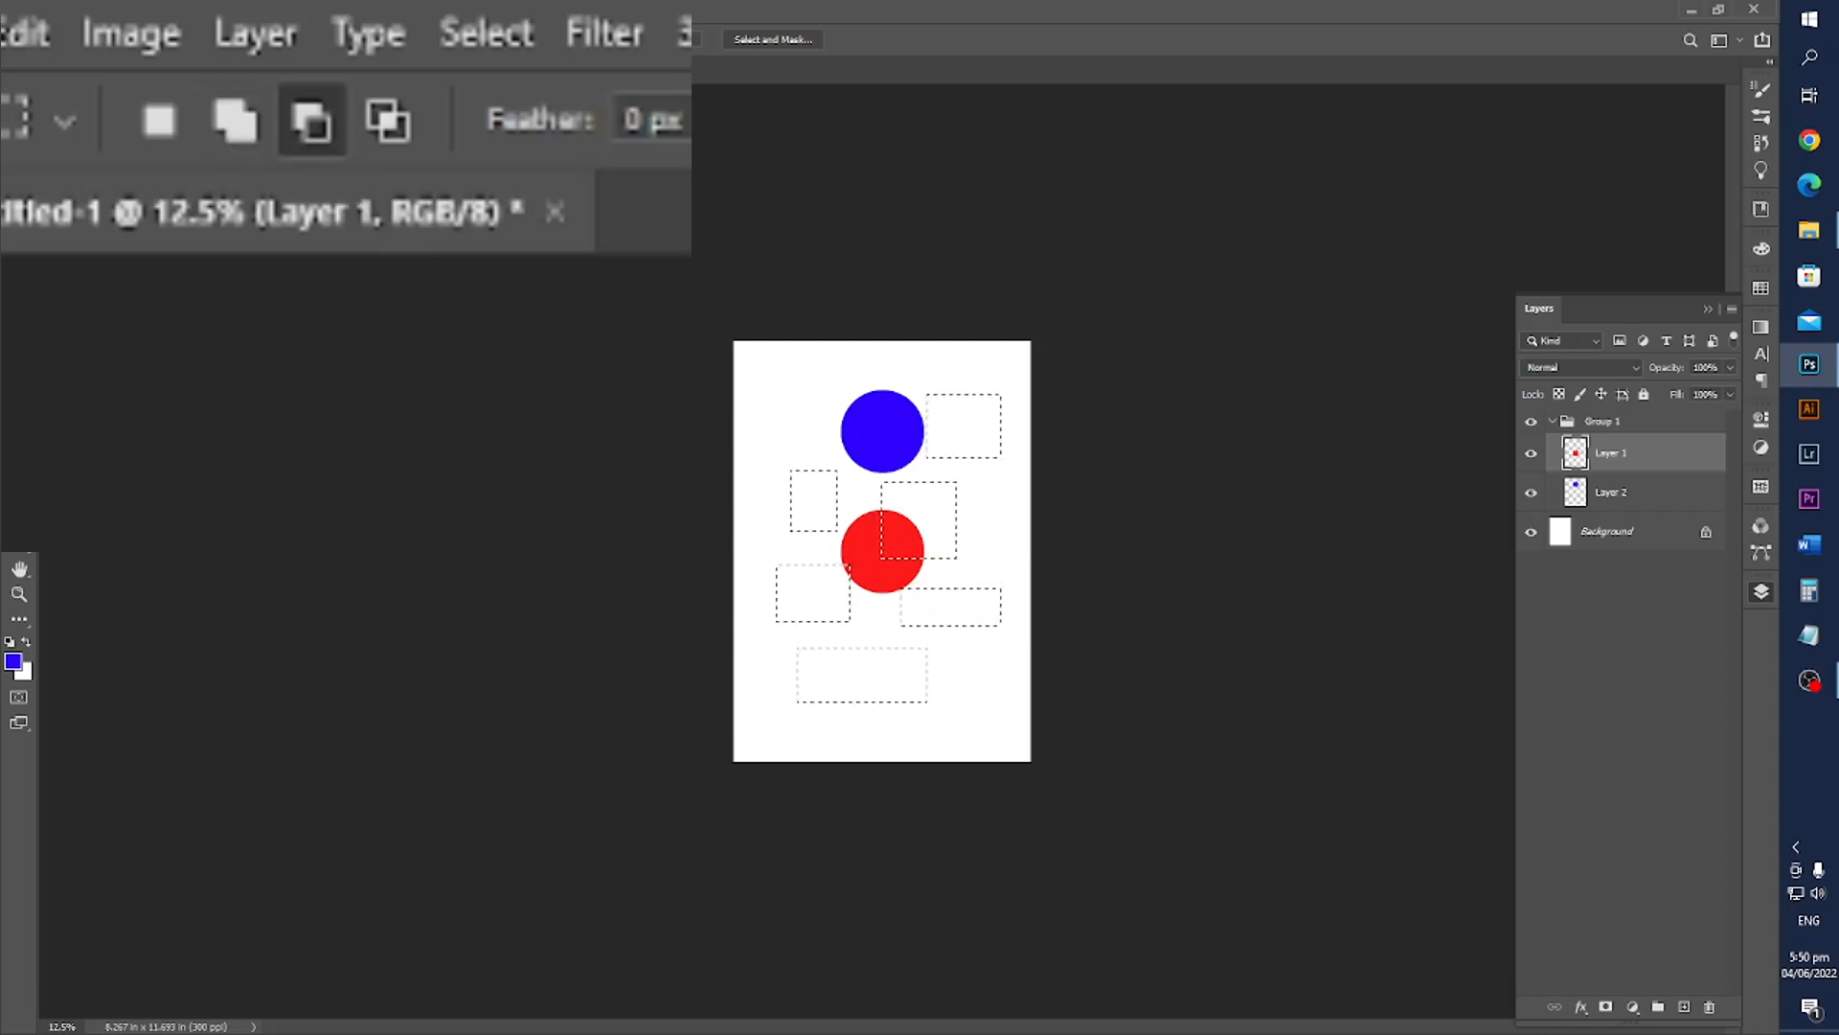
pyautogui.moveTo(746, 505); pyautogui.dragTo(920, 595)
pyautogui.moveTo(775, 478); pyautogui.dragTo(935, 567)
# Intersect the remaining selection with another marquee, clear it, and return to New Selection mode.
pyautogui.click(392, 127)
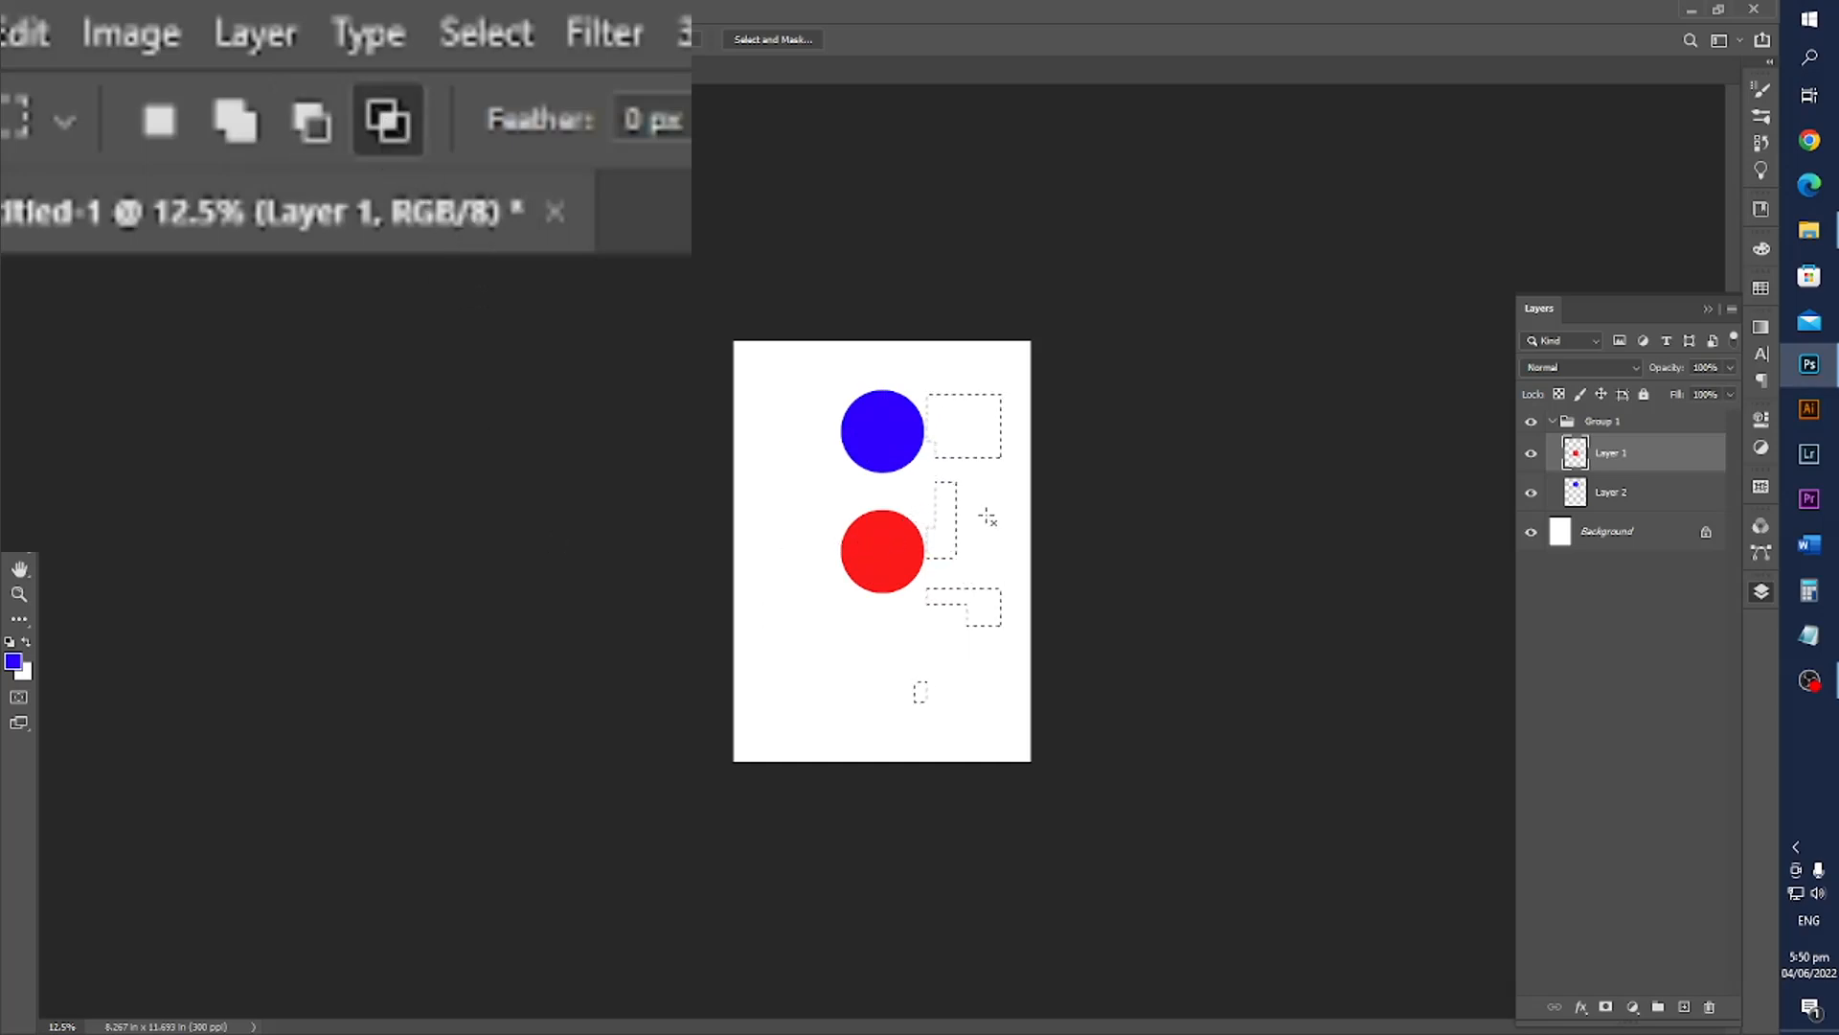
pyautogui.moveTo(975, 601); pyautogui.dragTo(981, 615)
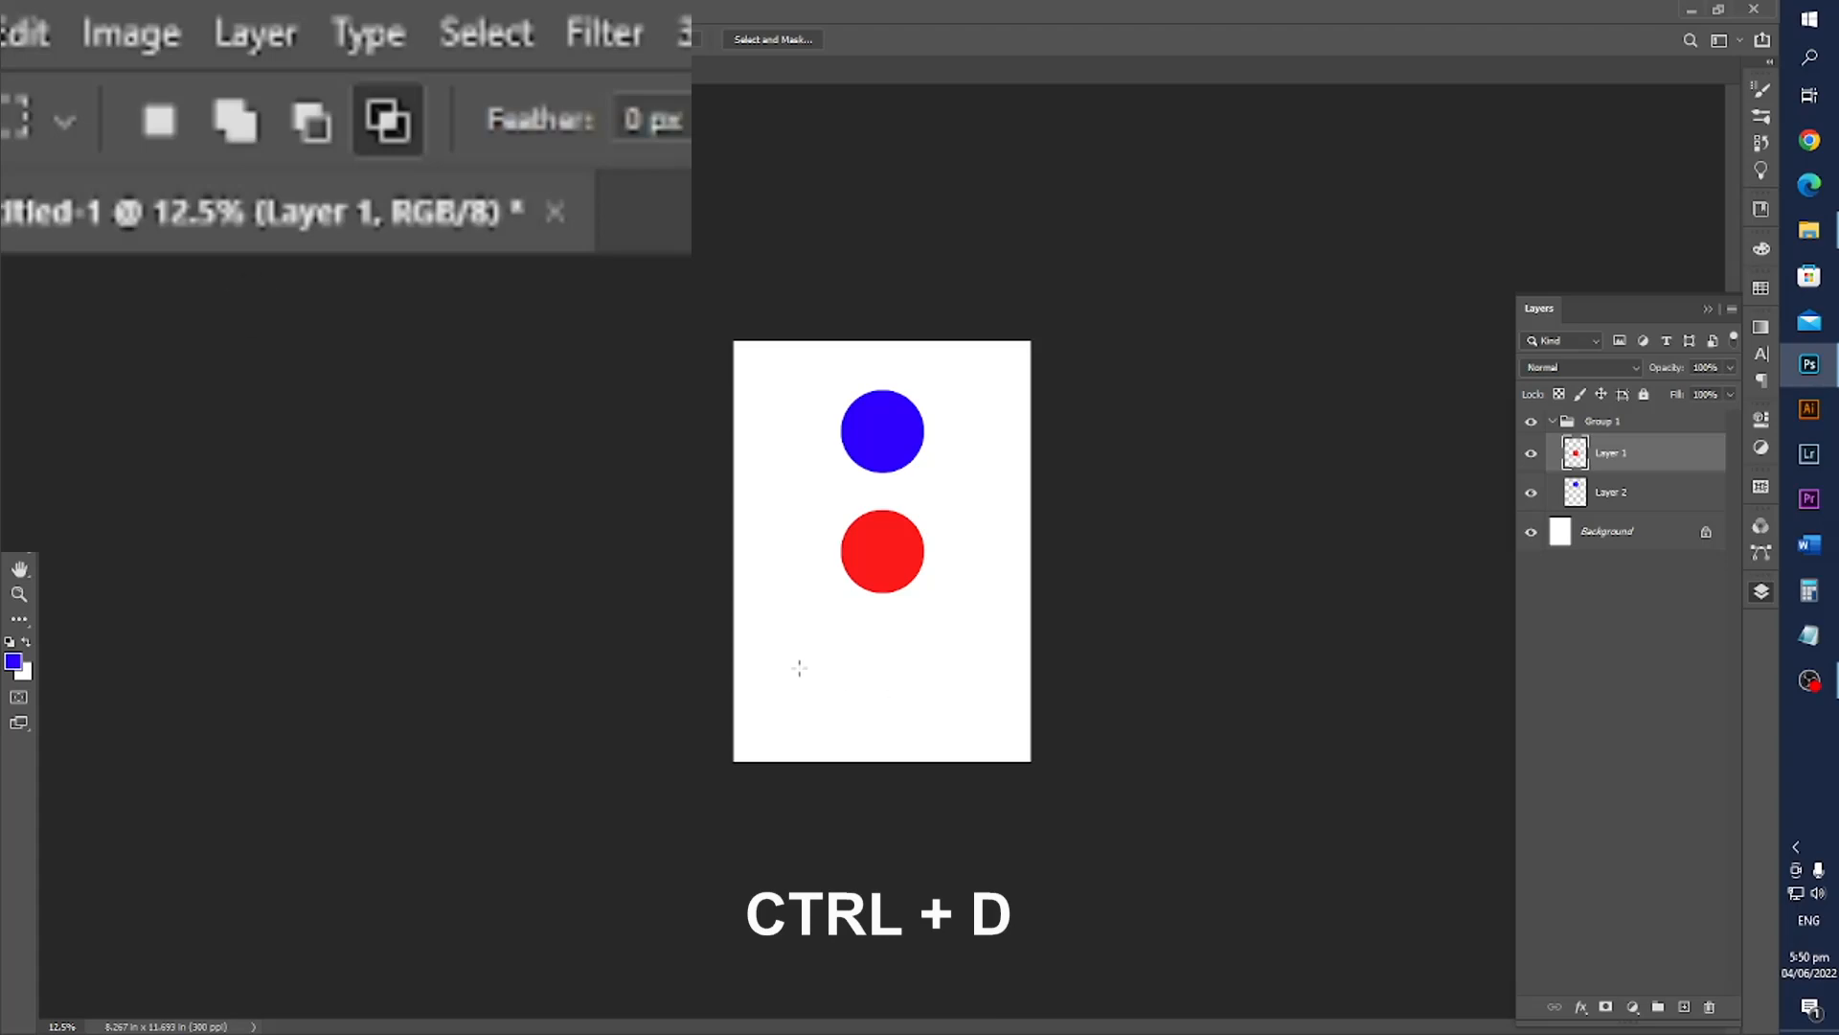
pyautogui.click(165, 140)
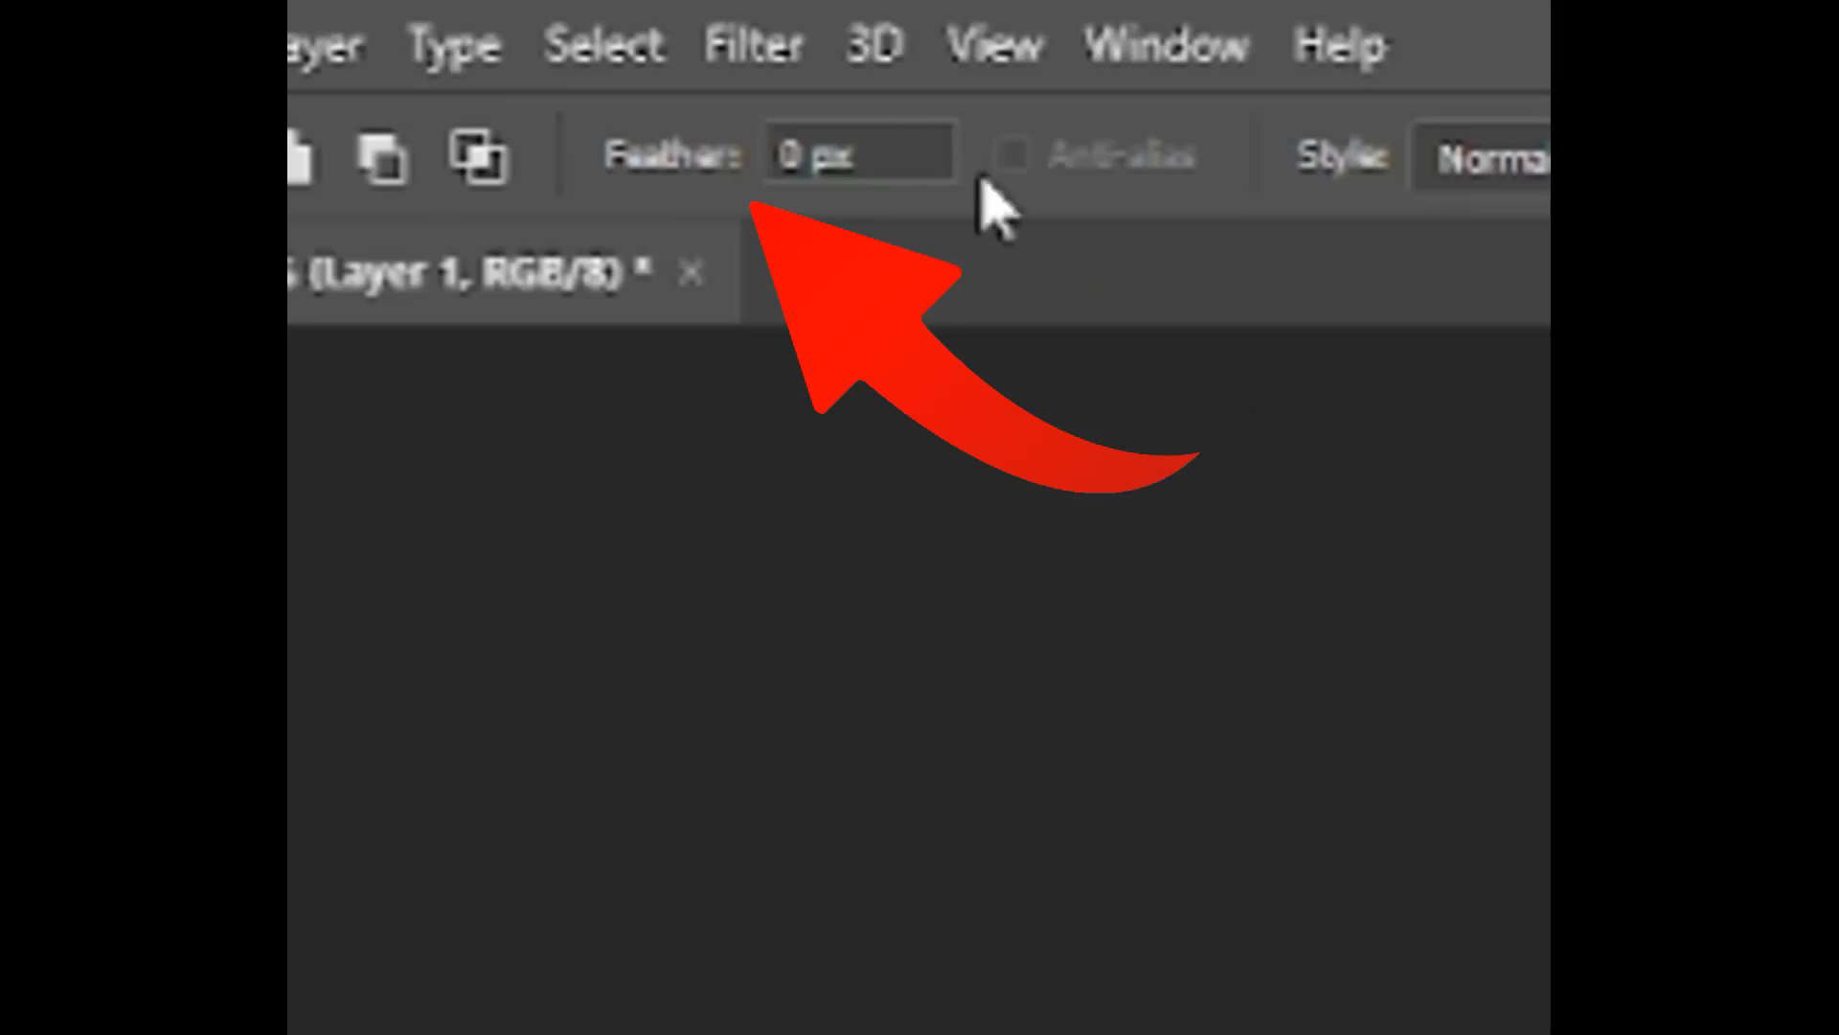
# Delete a rectangular band across the middle of the red circle with a 0 px feather, and clear the selection.
pyautogui.moveTo(913, 148); pyautogui.dragTo(792, 146)
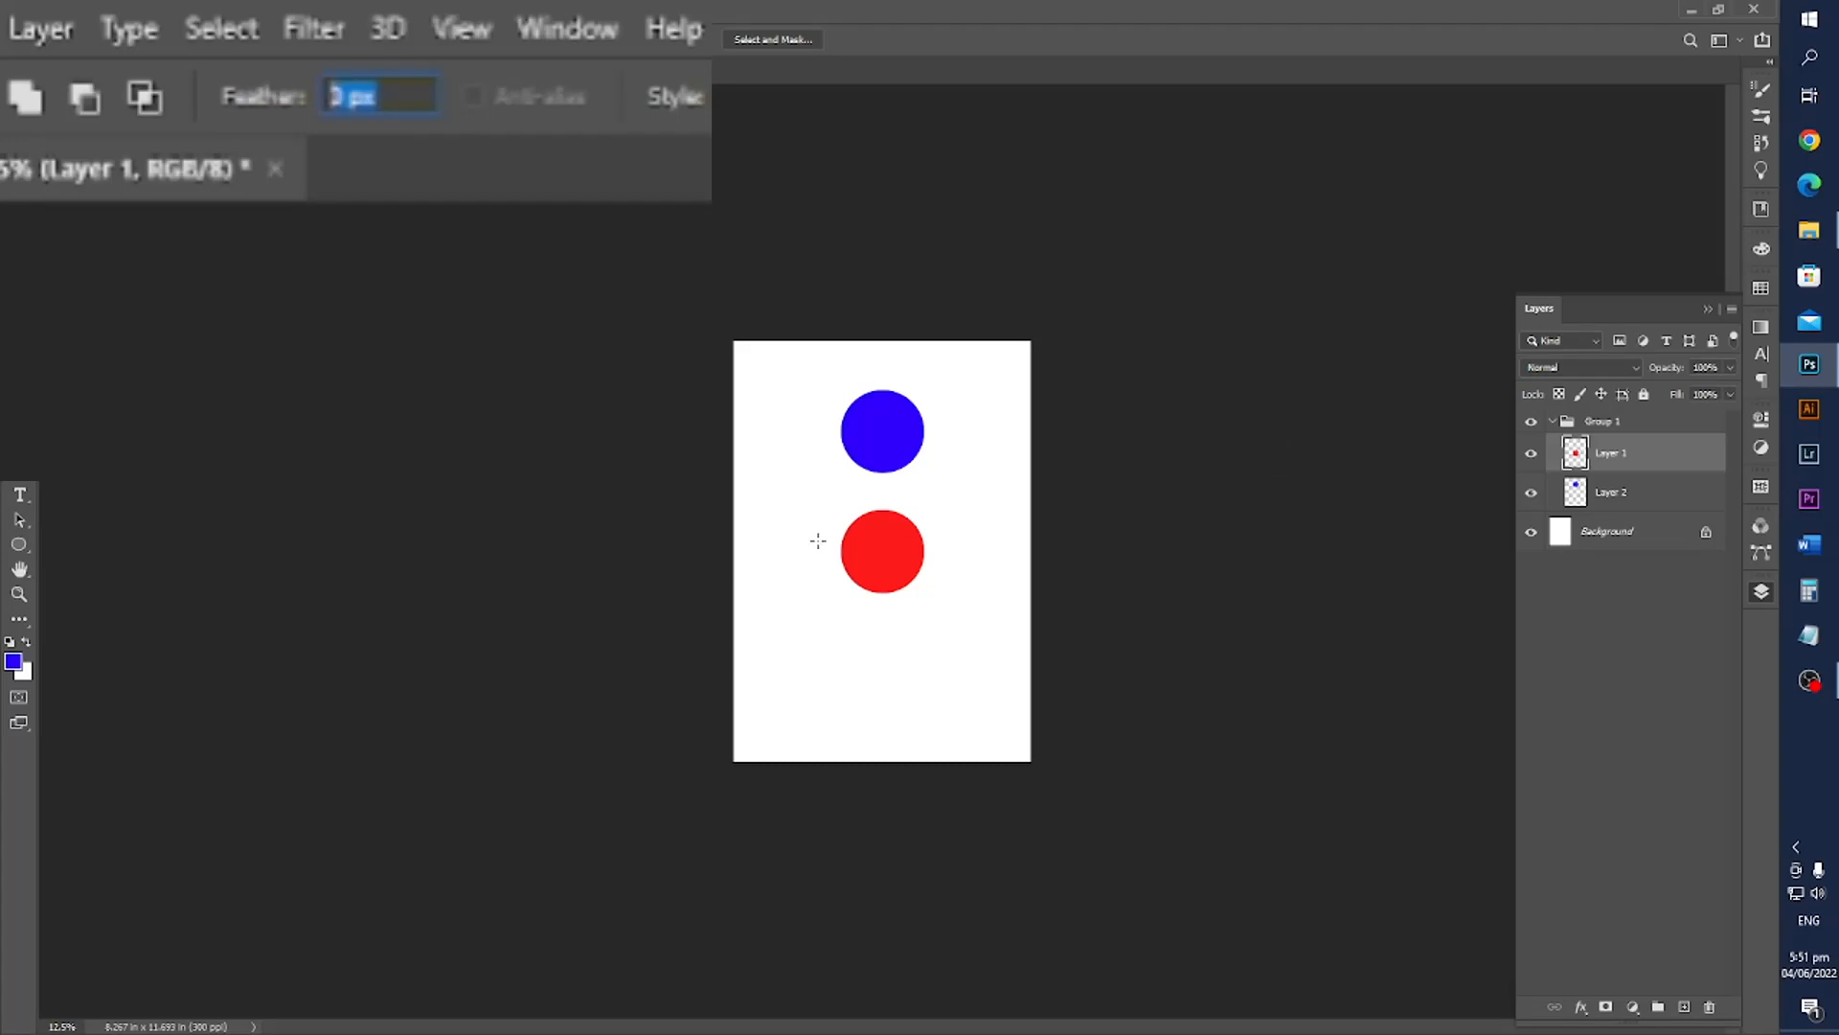
pyautogui.moveTo(819, 536); pyautogui.dragTo(961, 575)
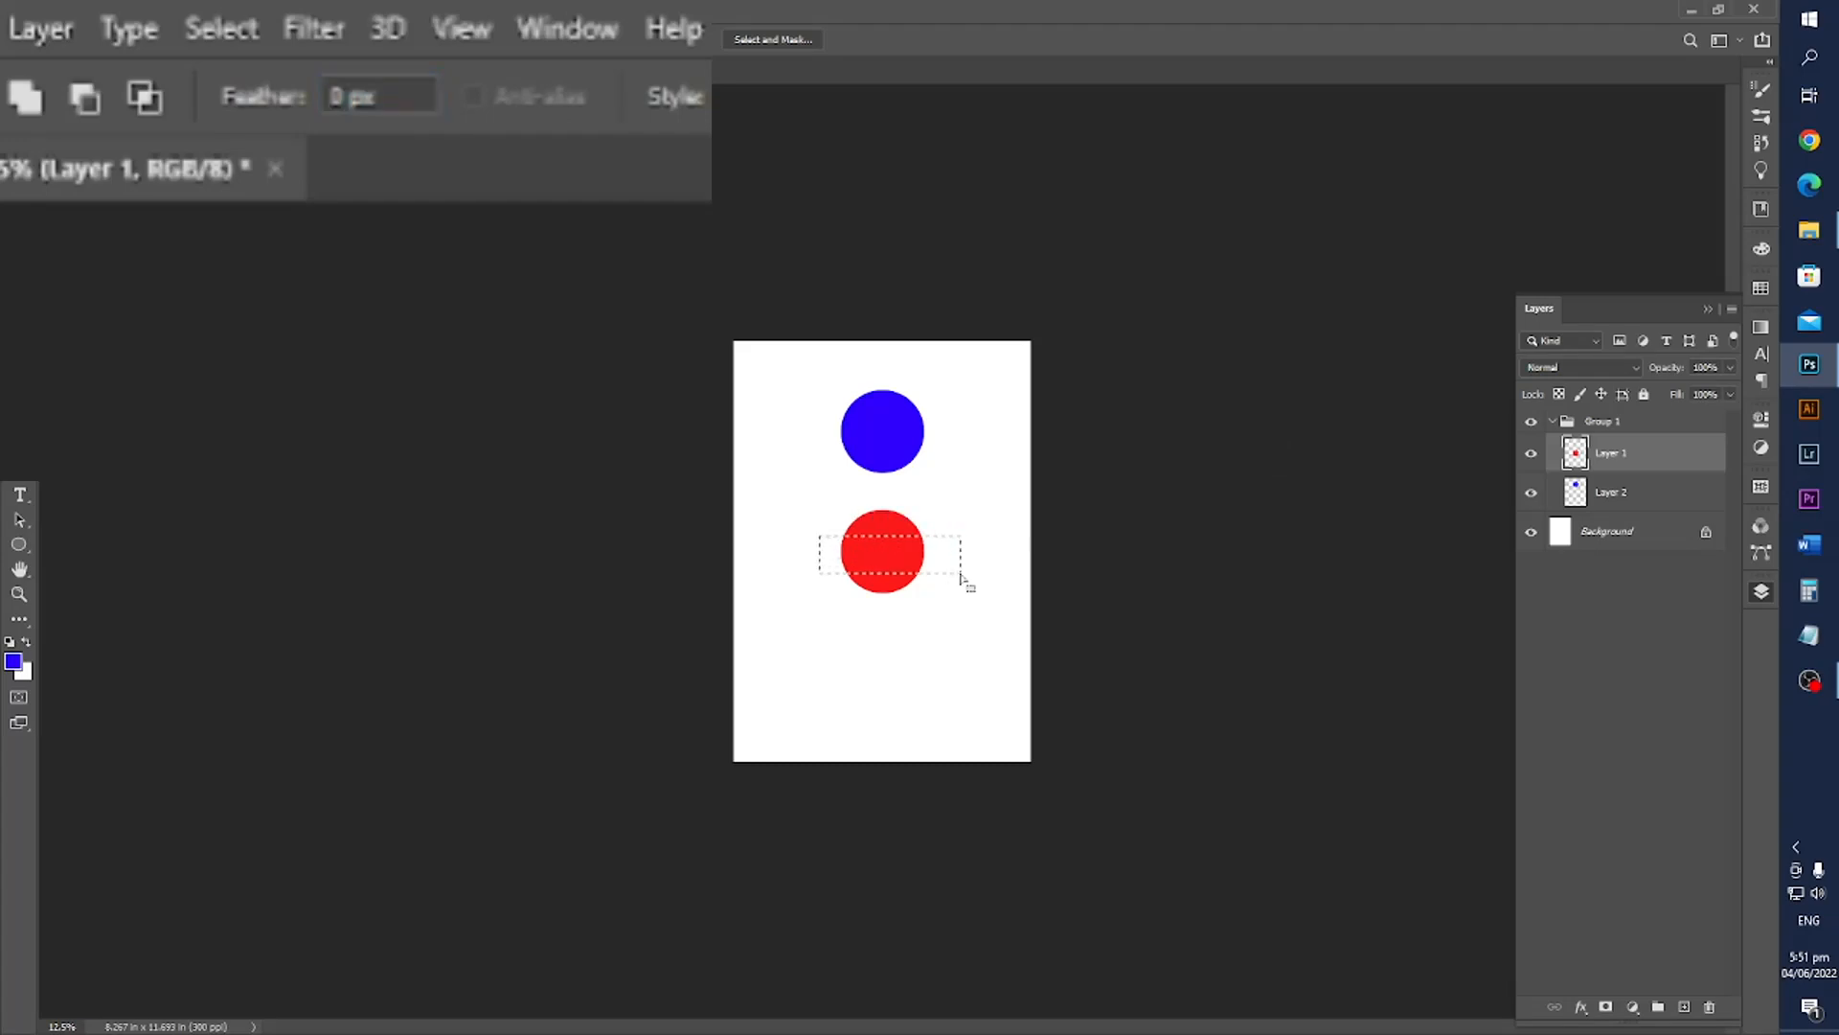
pyautogui.press('Delete')
pyautogui.hotkey('ctrl', 'd')
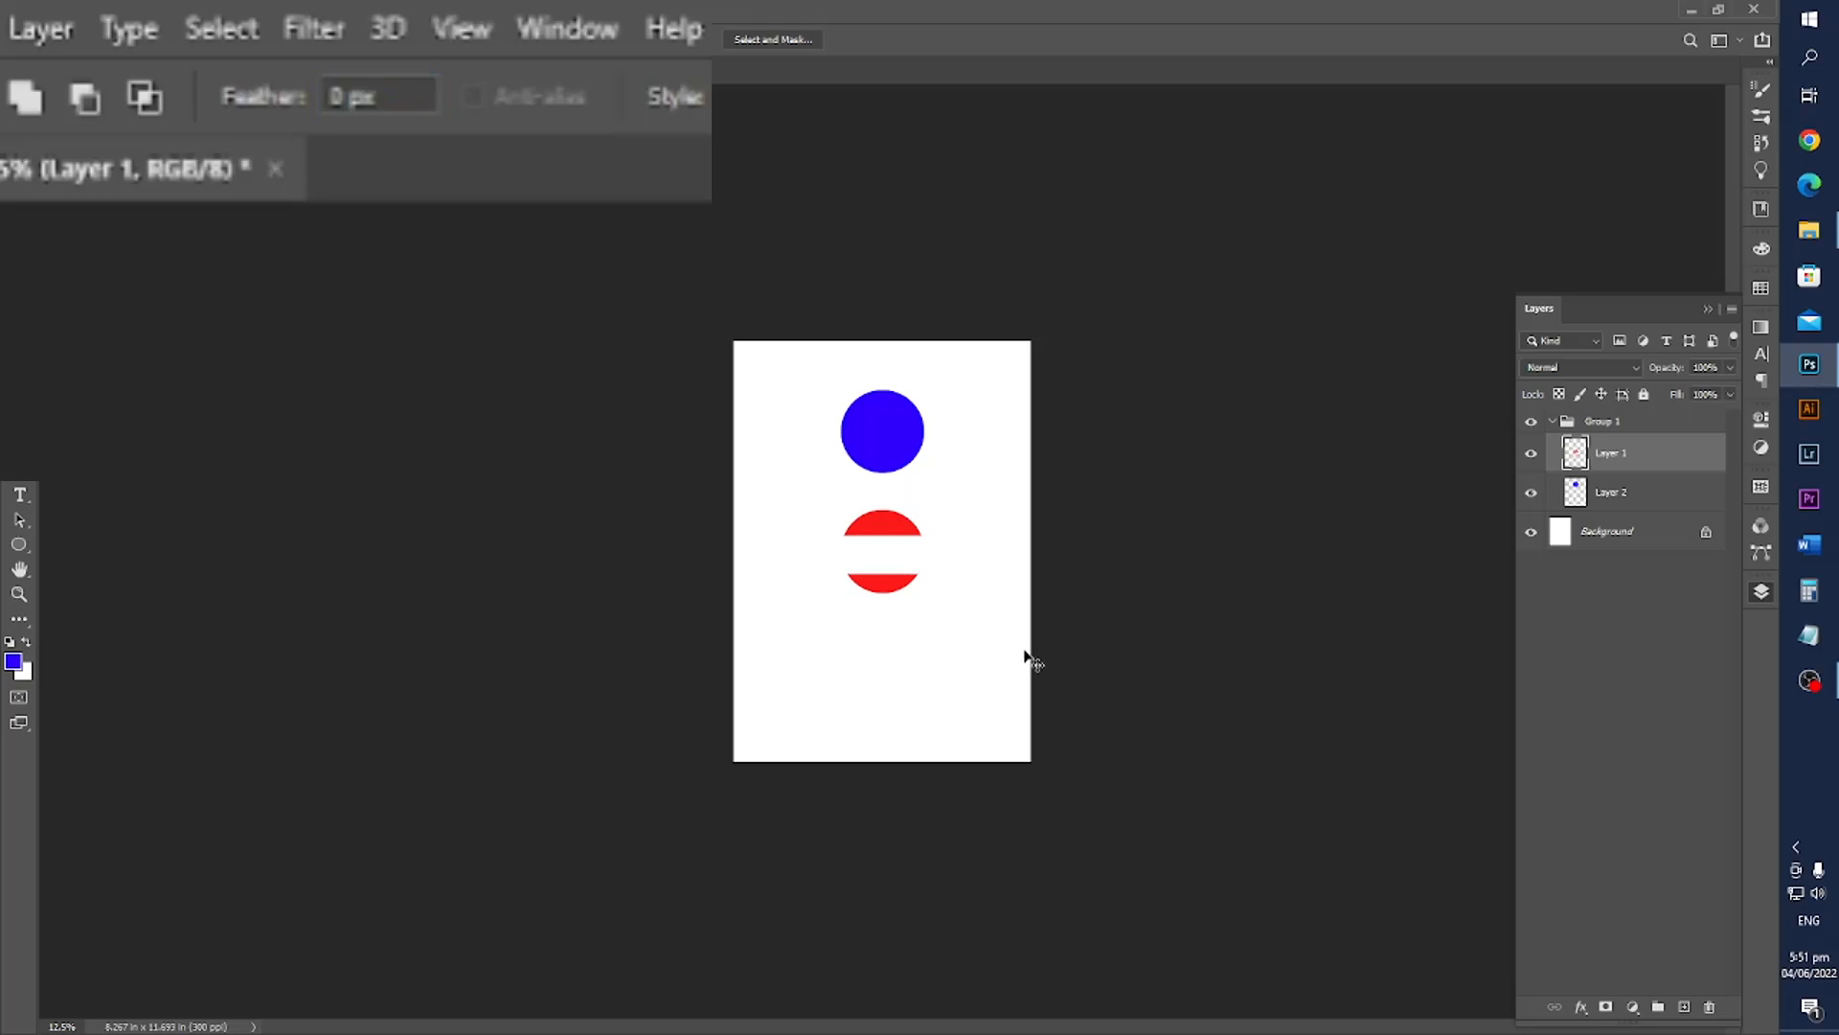
# Restore the band selection, undo its deletion from the red circle, and clear the selection.
pyautogui.hotkey('ctrl', '+')
pyautogui.hotkey('ctrl', 'shift', 'd')
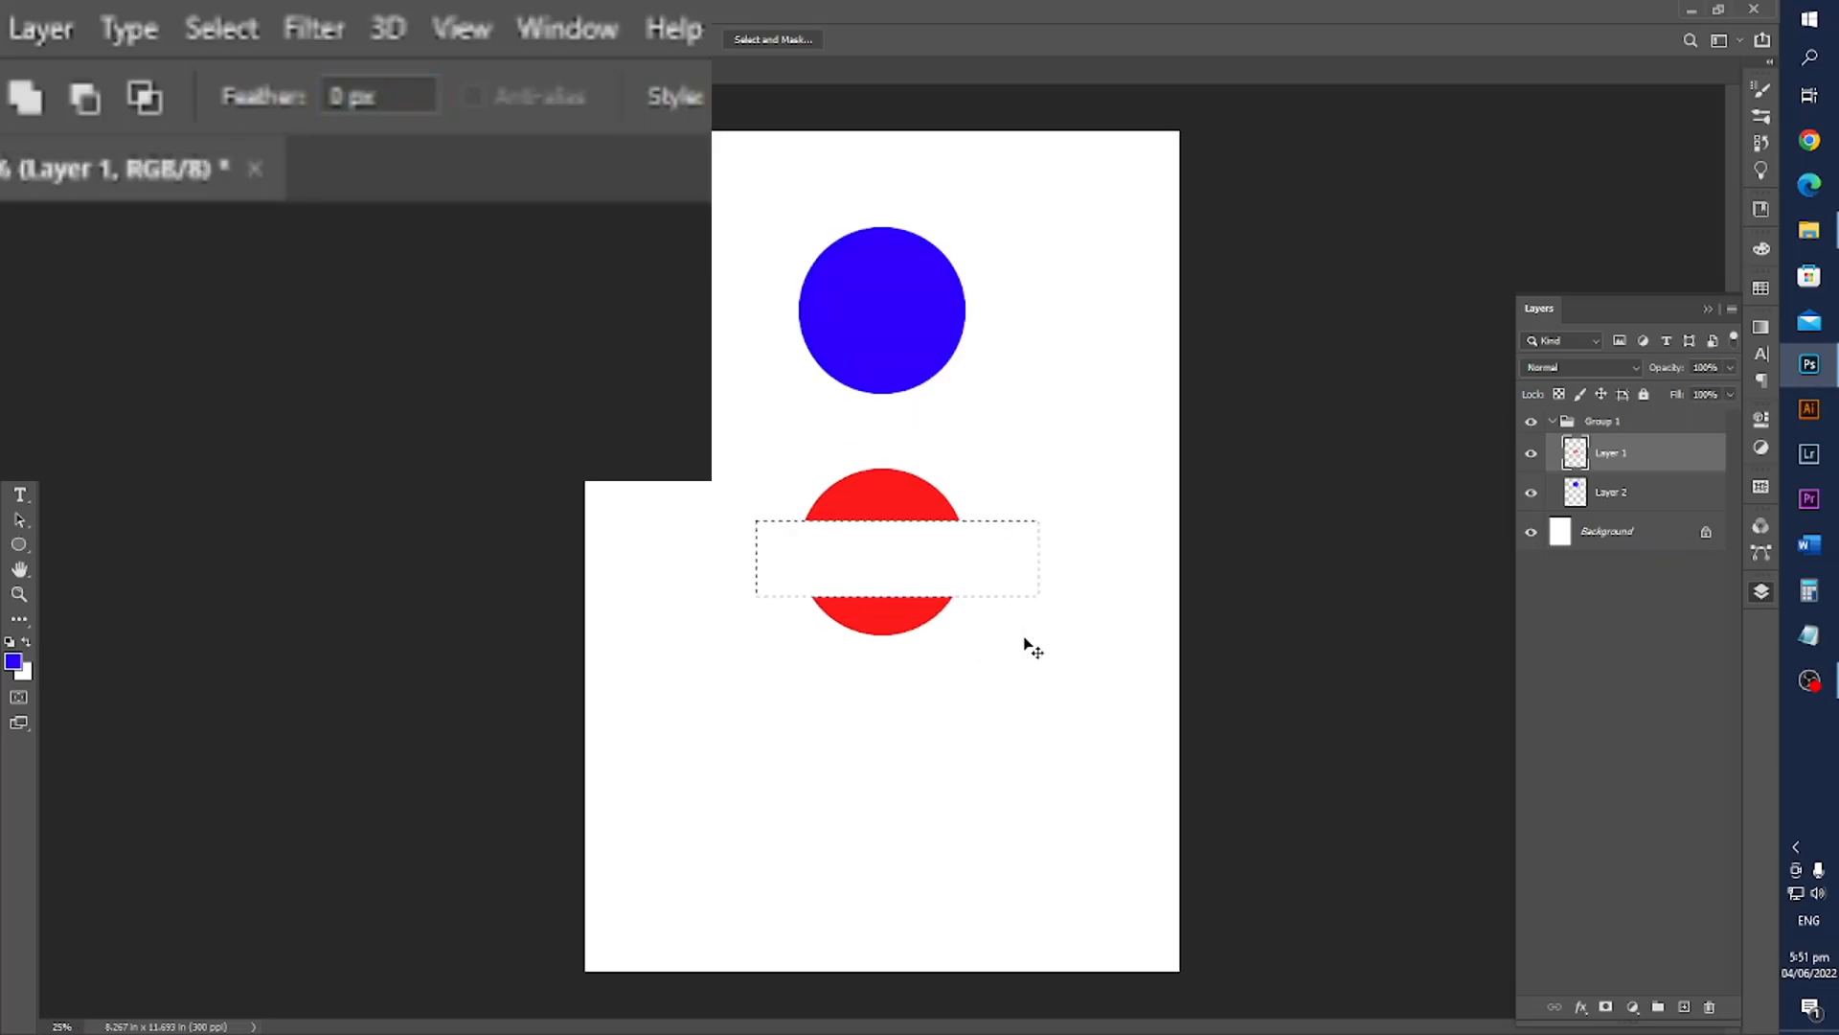
pyautogui.hotkey('ctrl', 'z')
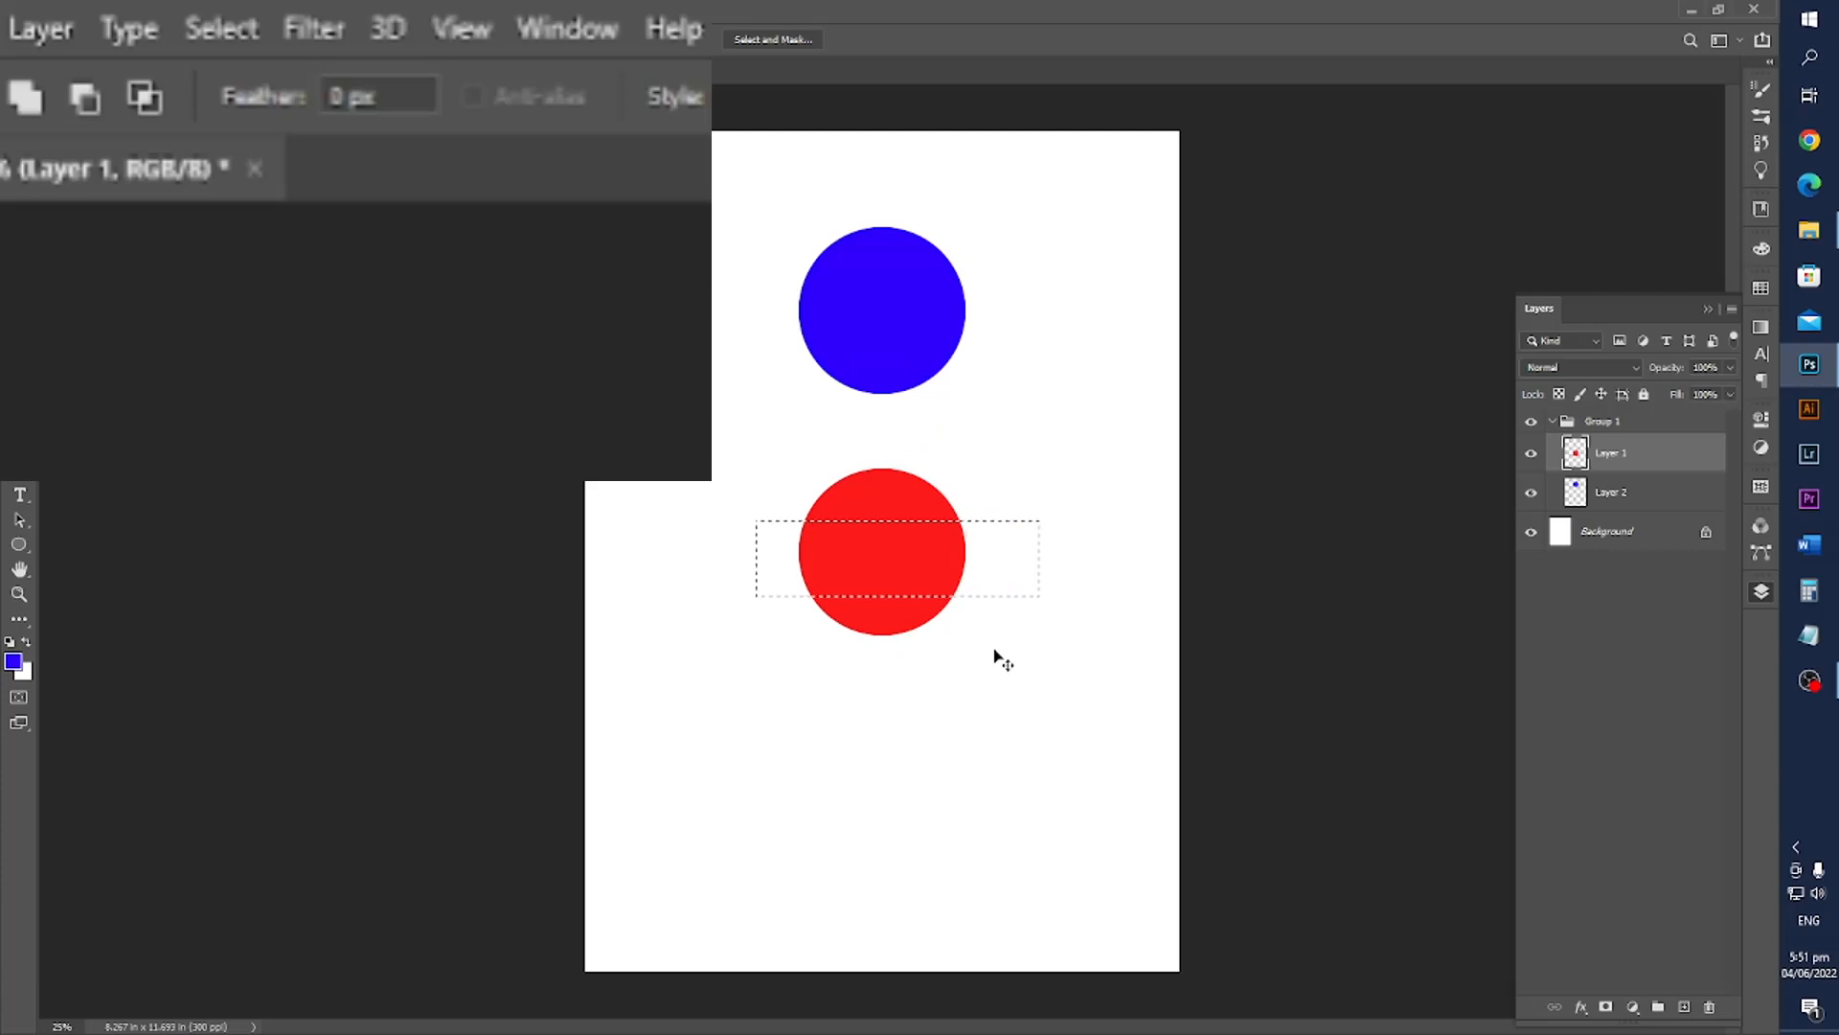
pyautogui.hotkey('ctrl', 'd')
# Try another rectangular cut through the middle of the red circle.
pyautogui.click(369, 96)
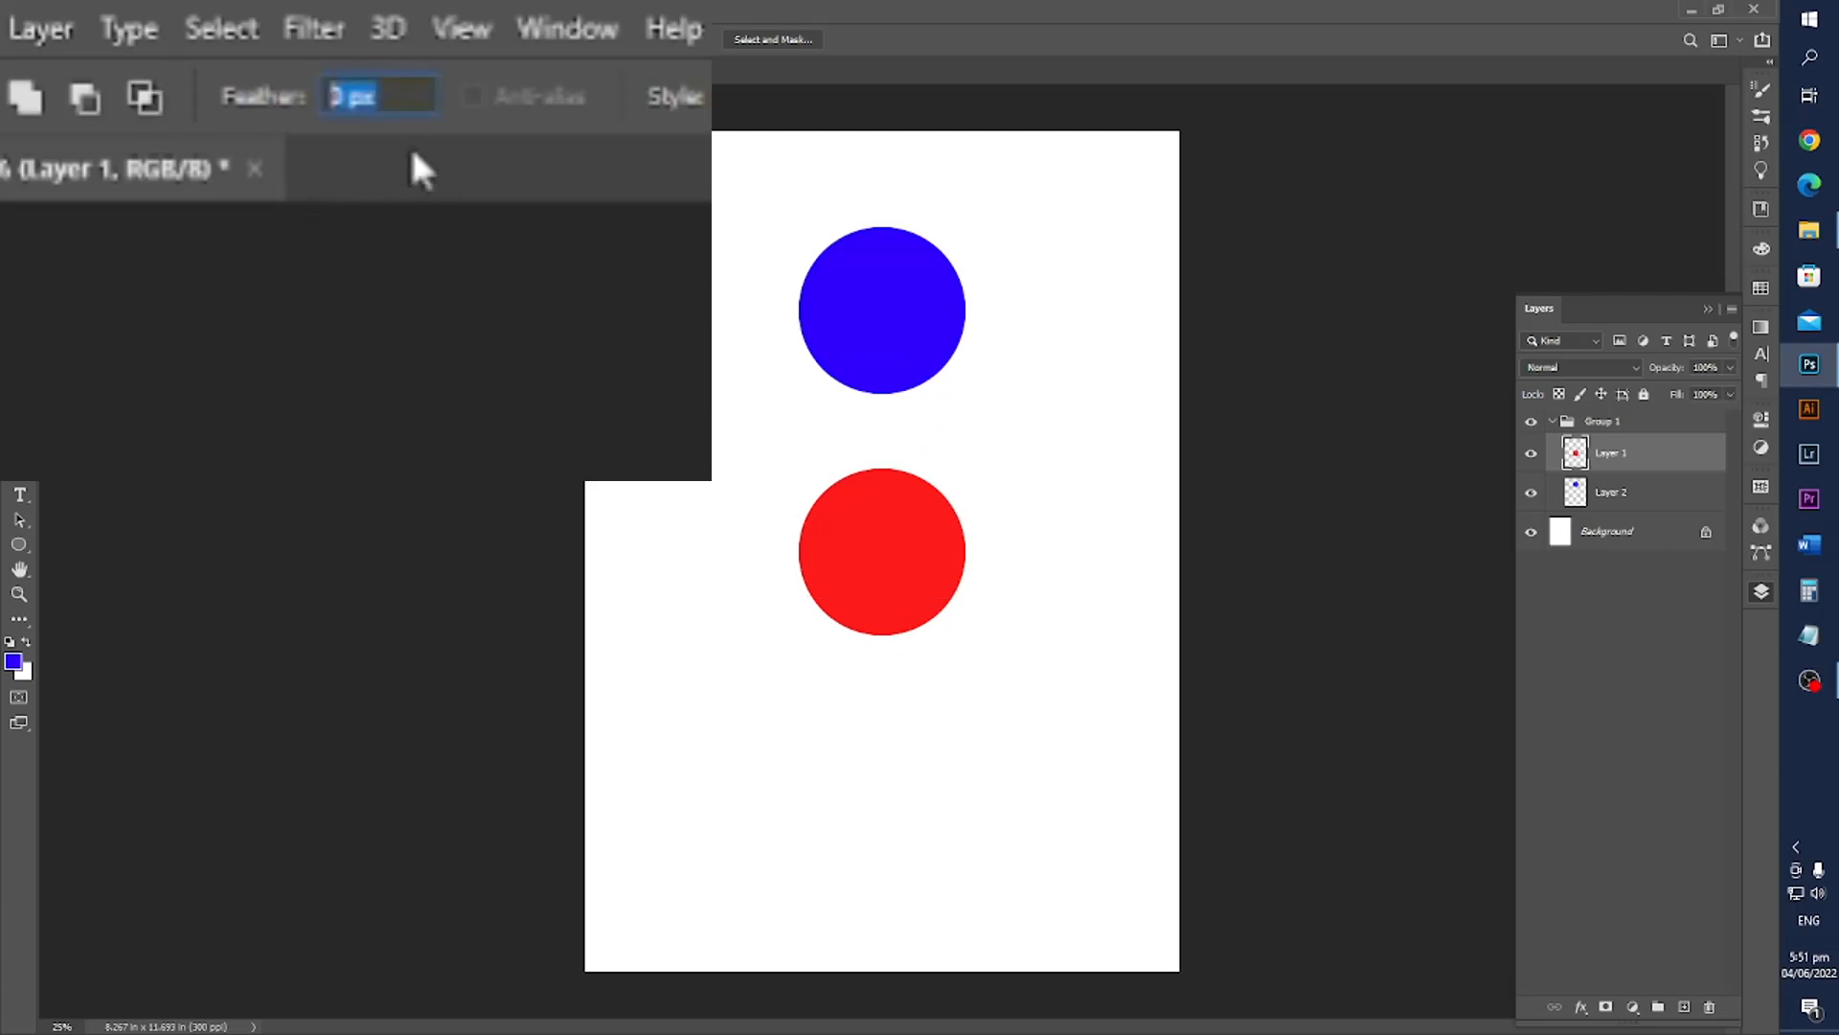
pyautogui.moveTo(759, 522); pyautogui.dragTo(1024, 588)
pyautogui.press('Delete')
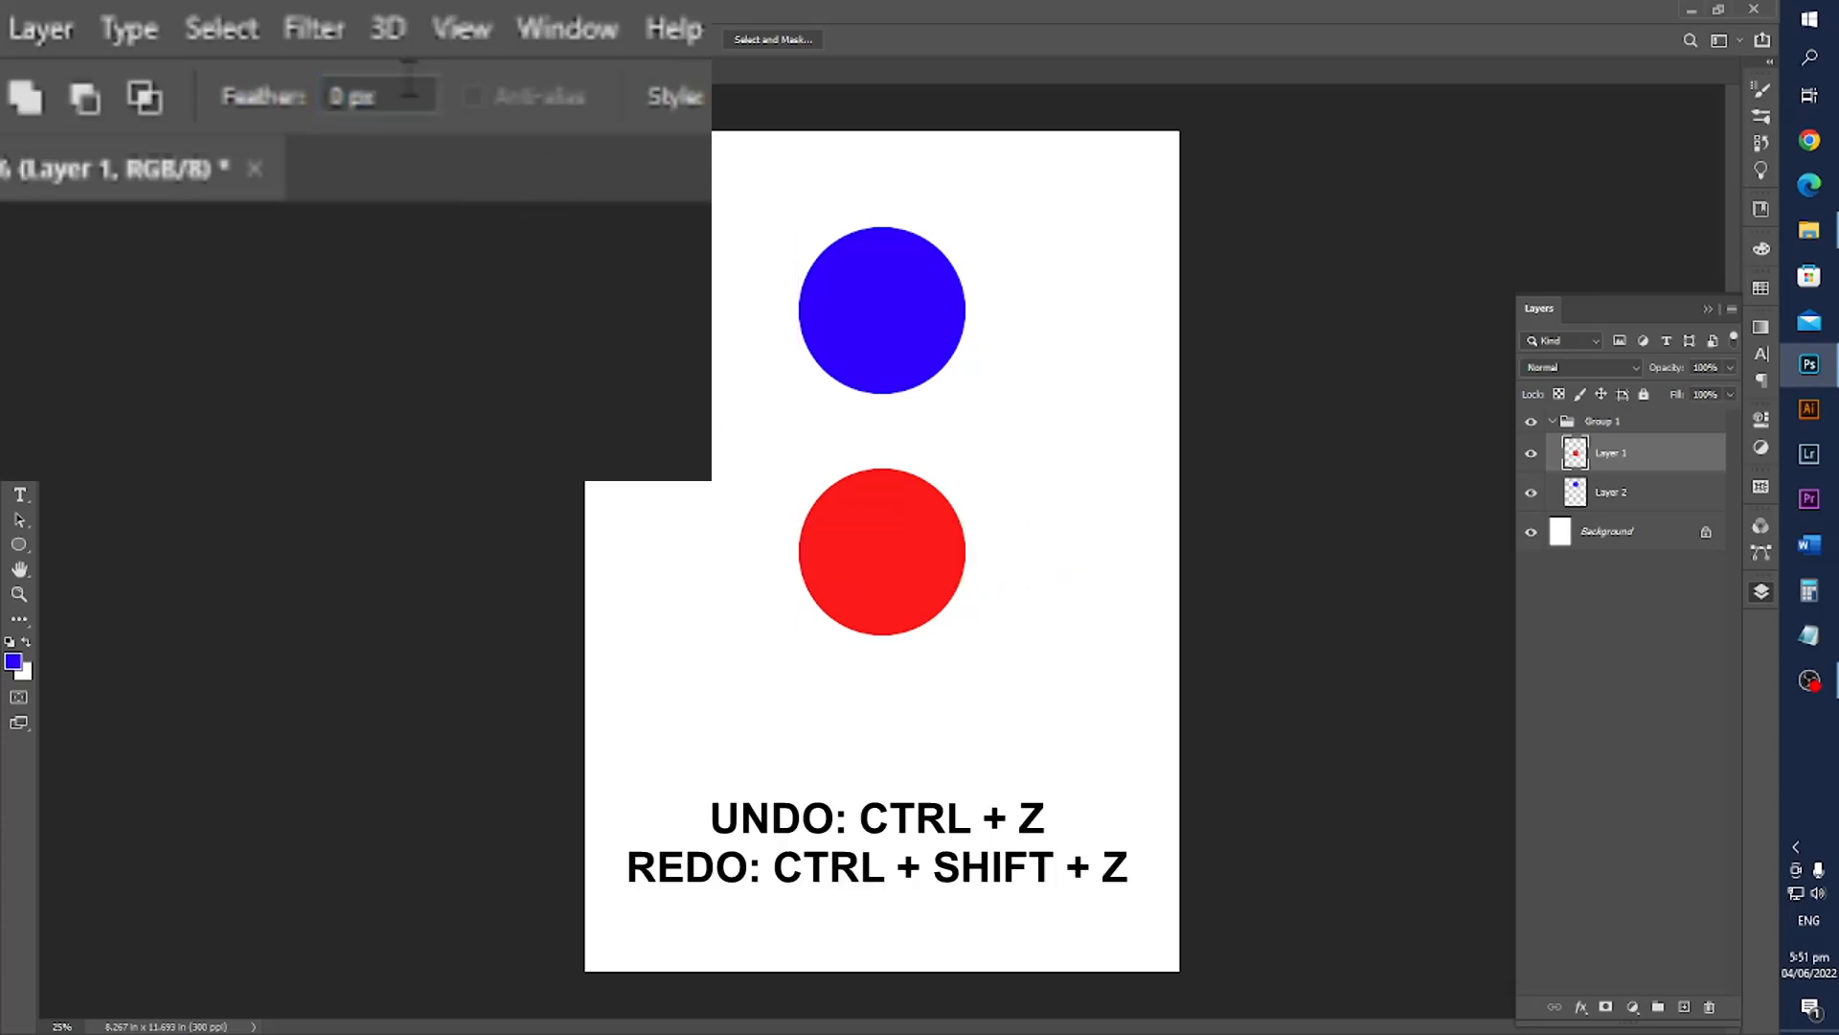
# Set the feather to 20 px and delete a rectangular band across the middle of the red circle.
pyautogui.click(373, 96)
pyautogui.write('20')
pyautogui.moveTo(774, 524); pyautogui.dragTo(1019, 589)
pyautogui.press('Delete')
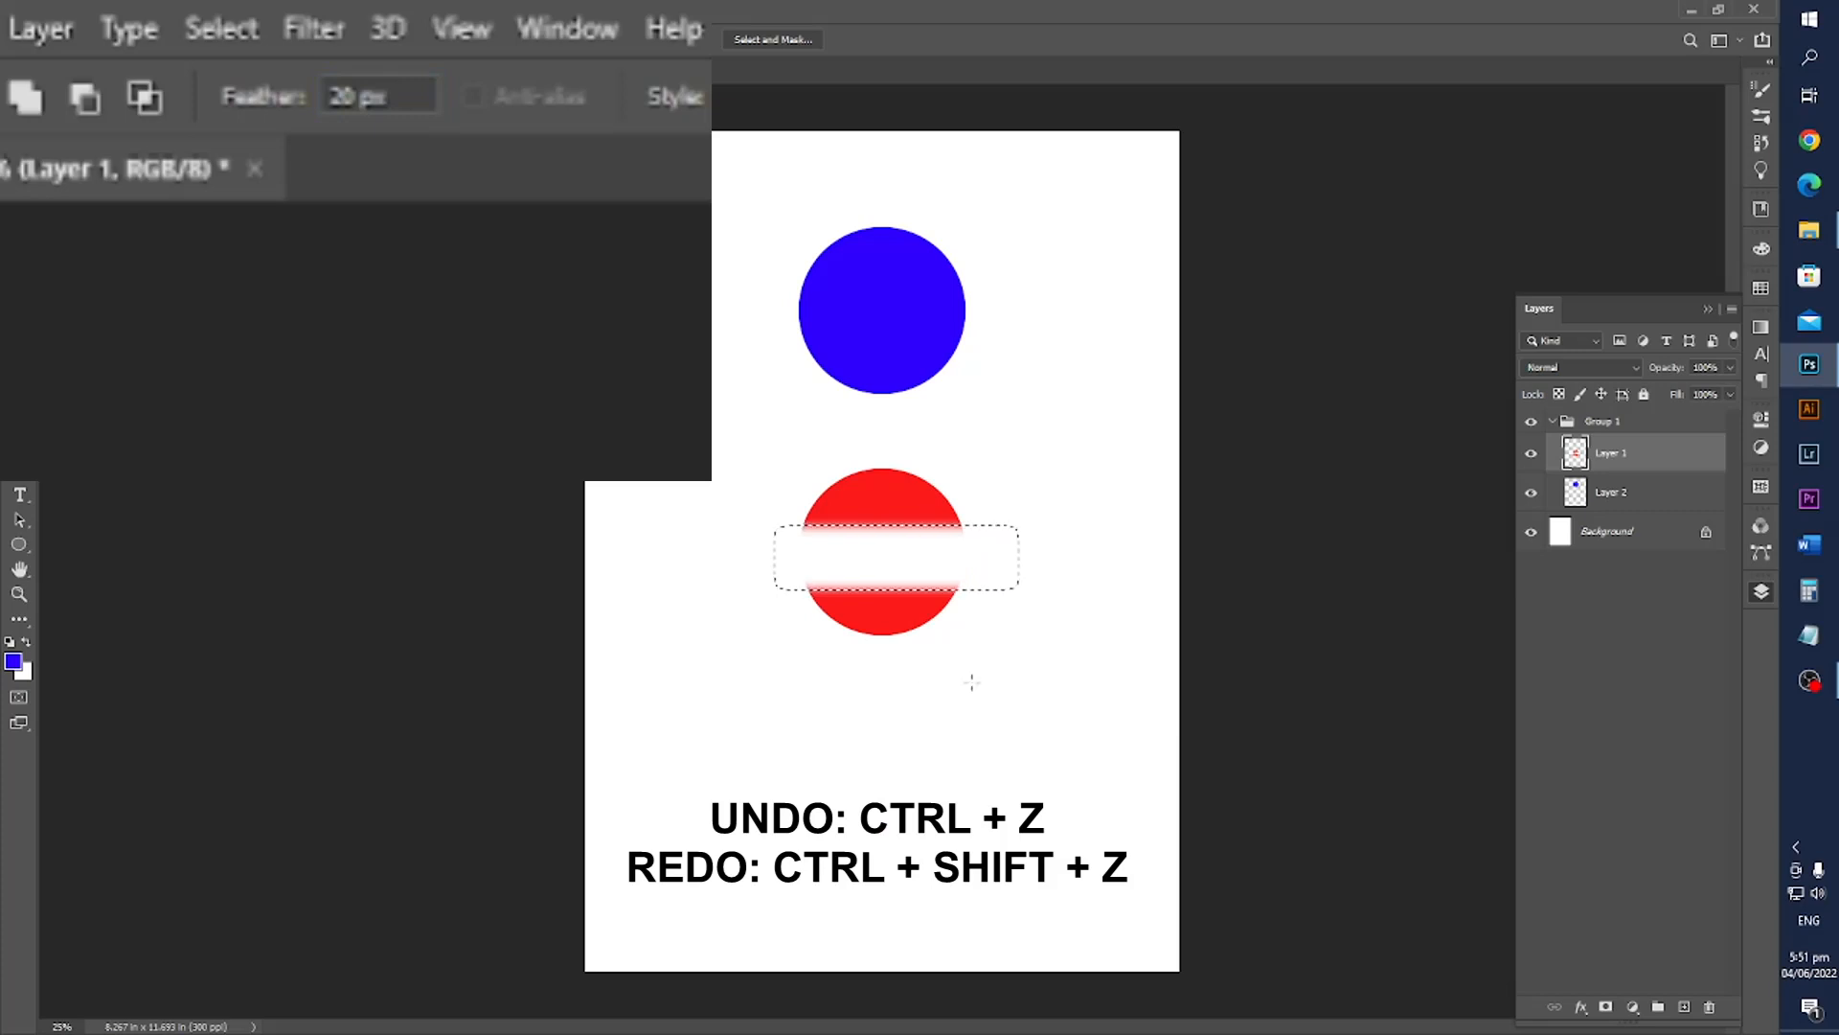
# Undo the 20 px feathered cut in the red circle together with its selection.
pyautogui.hotkey('ctrl', 'z')
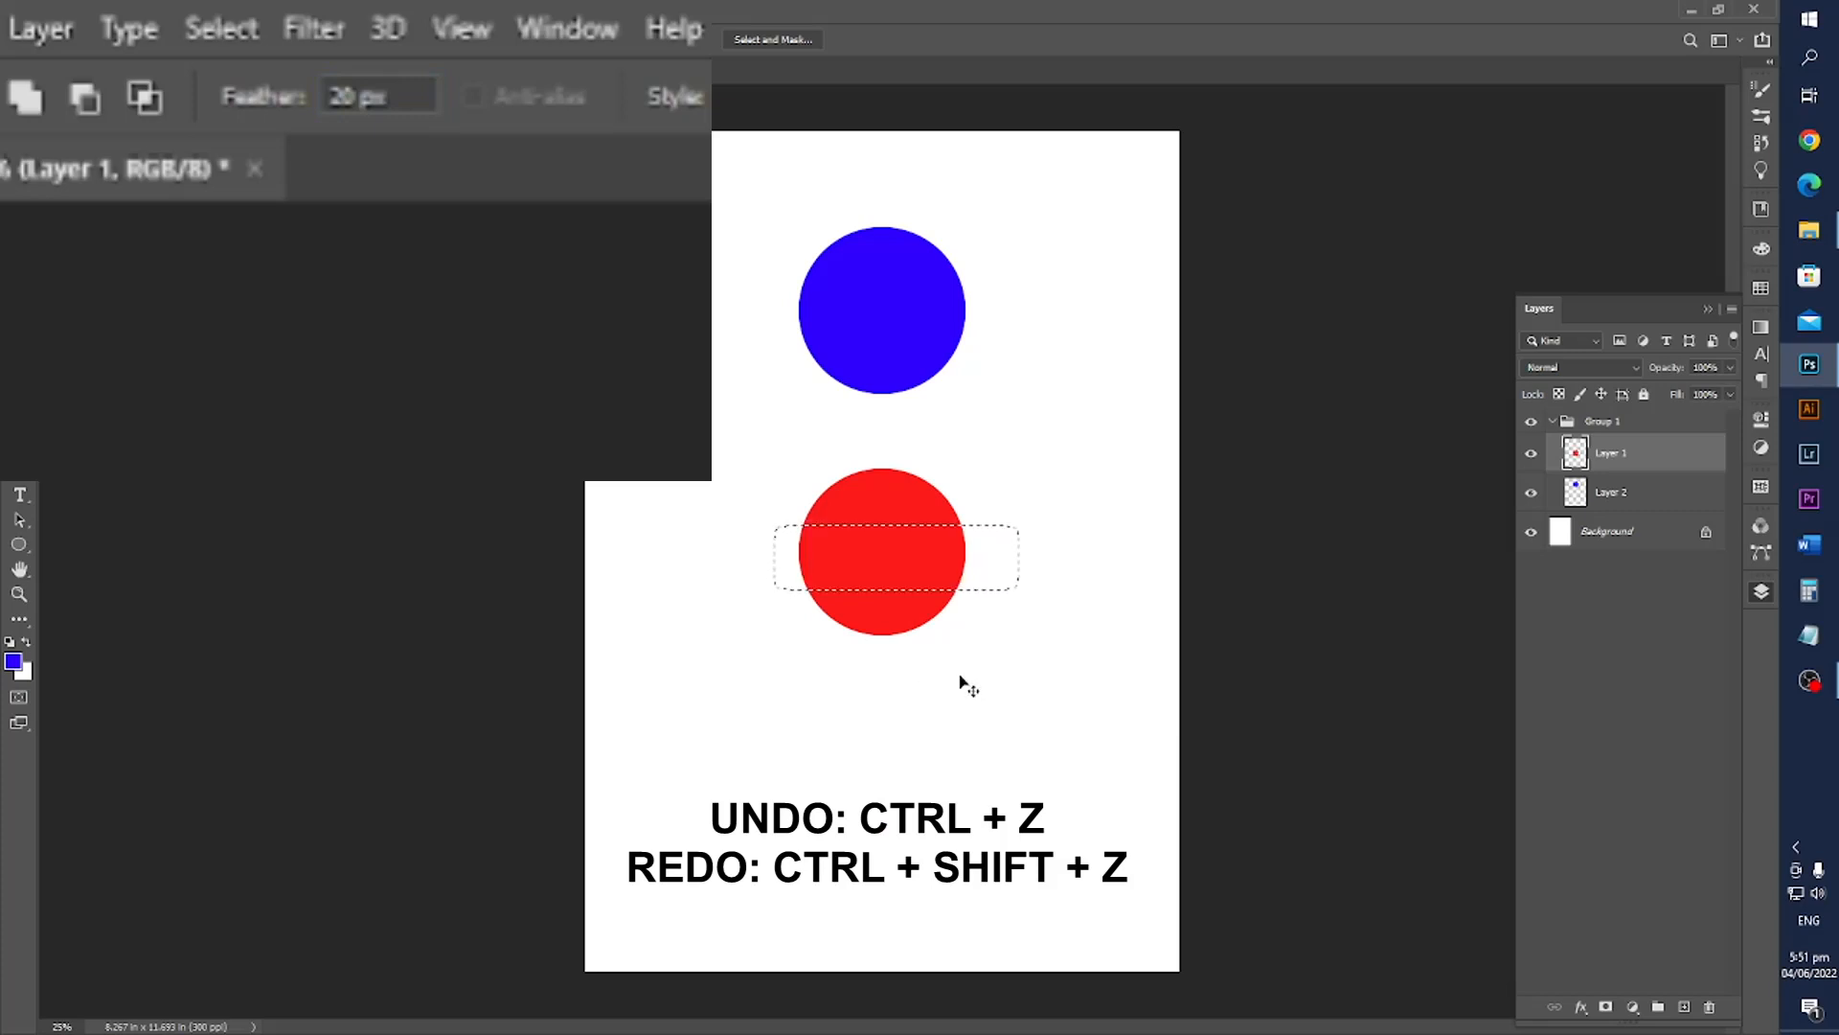
pyautogui.hotkey('ctrl', 'z')
# Try deleting a rectangular band across the middle of the red circle with a 50 px feather, and undo it.
pyautogui.click(422, 95)
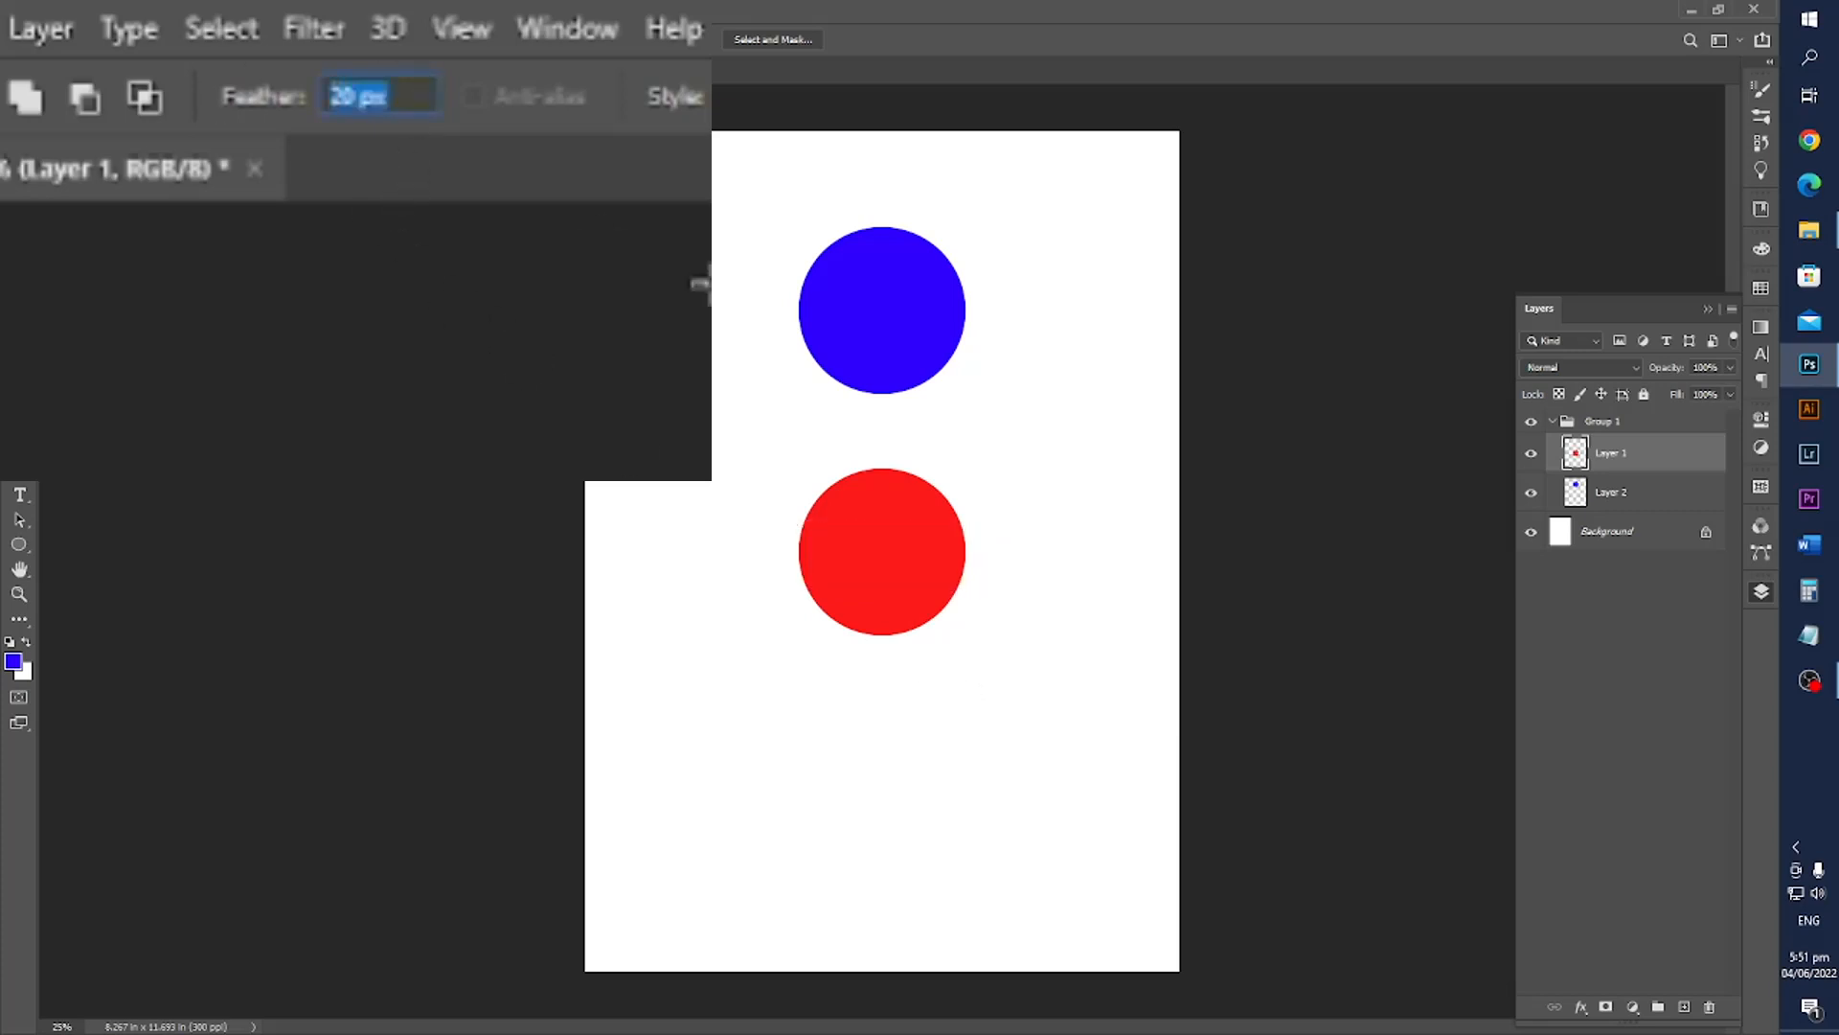
pyautogui.write('50')
pyautogui.moveTo(774, 528); pyautogui.dragTo(990, 585)
pyautogui.press('Delete')
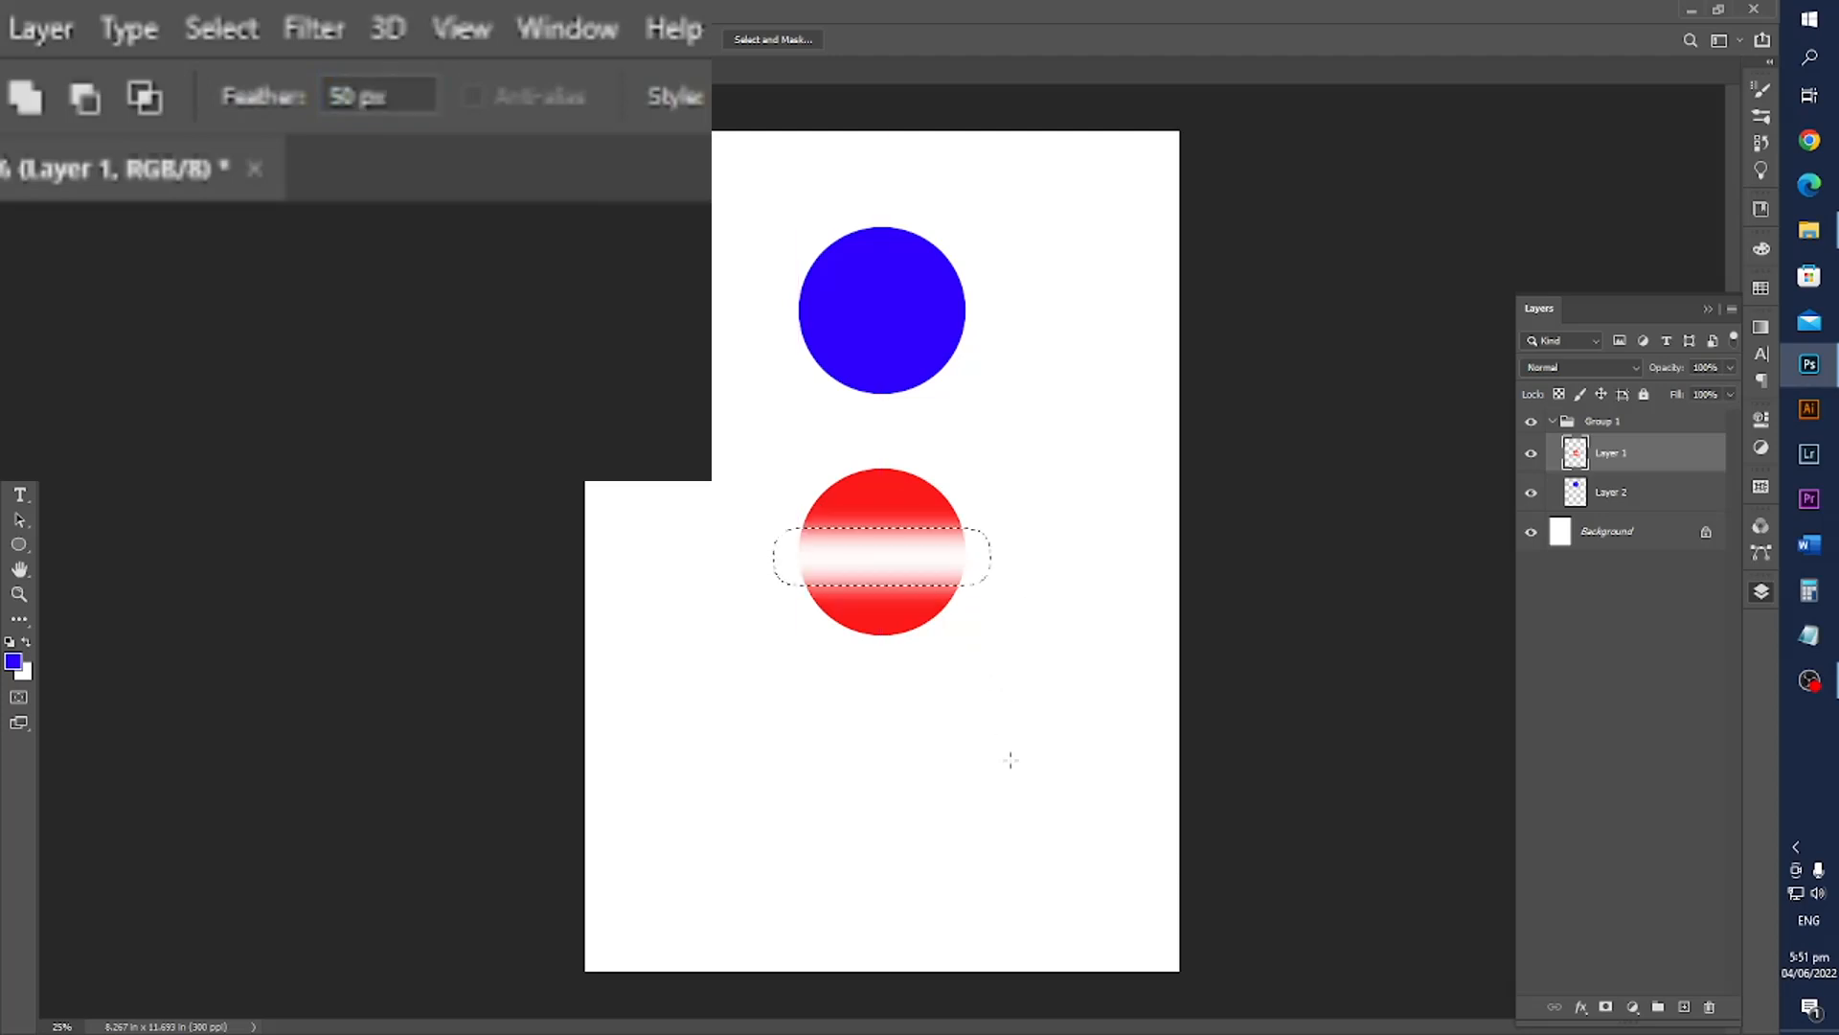
pyautogui.hotkey('ctrl', 'z')
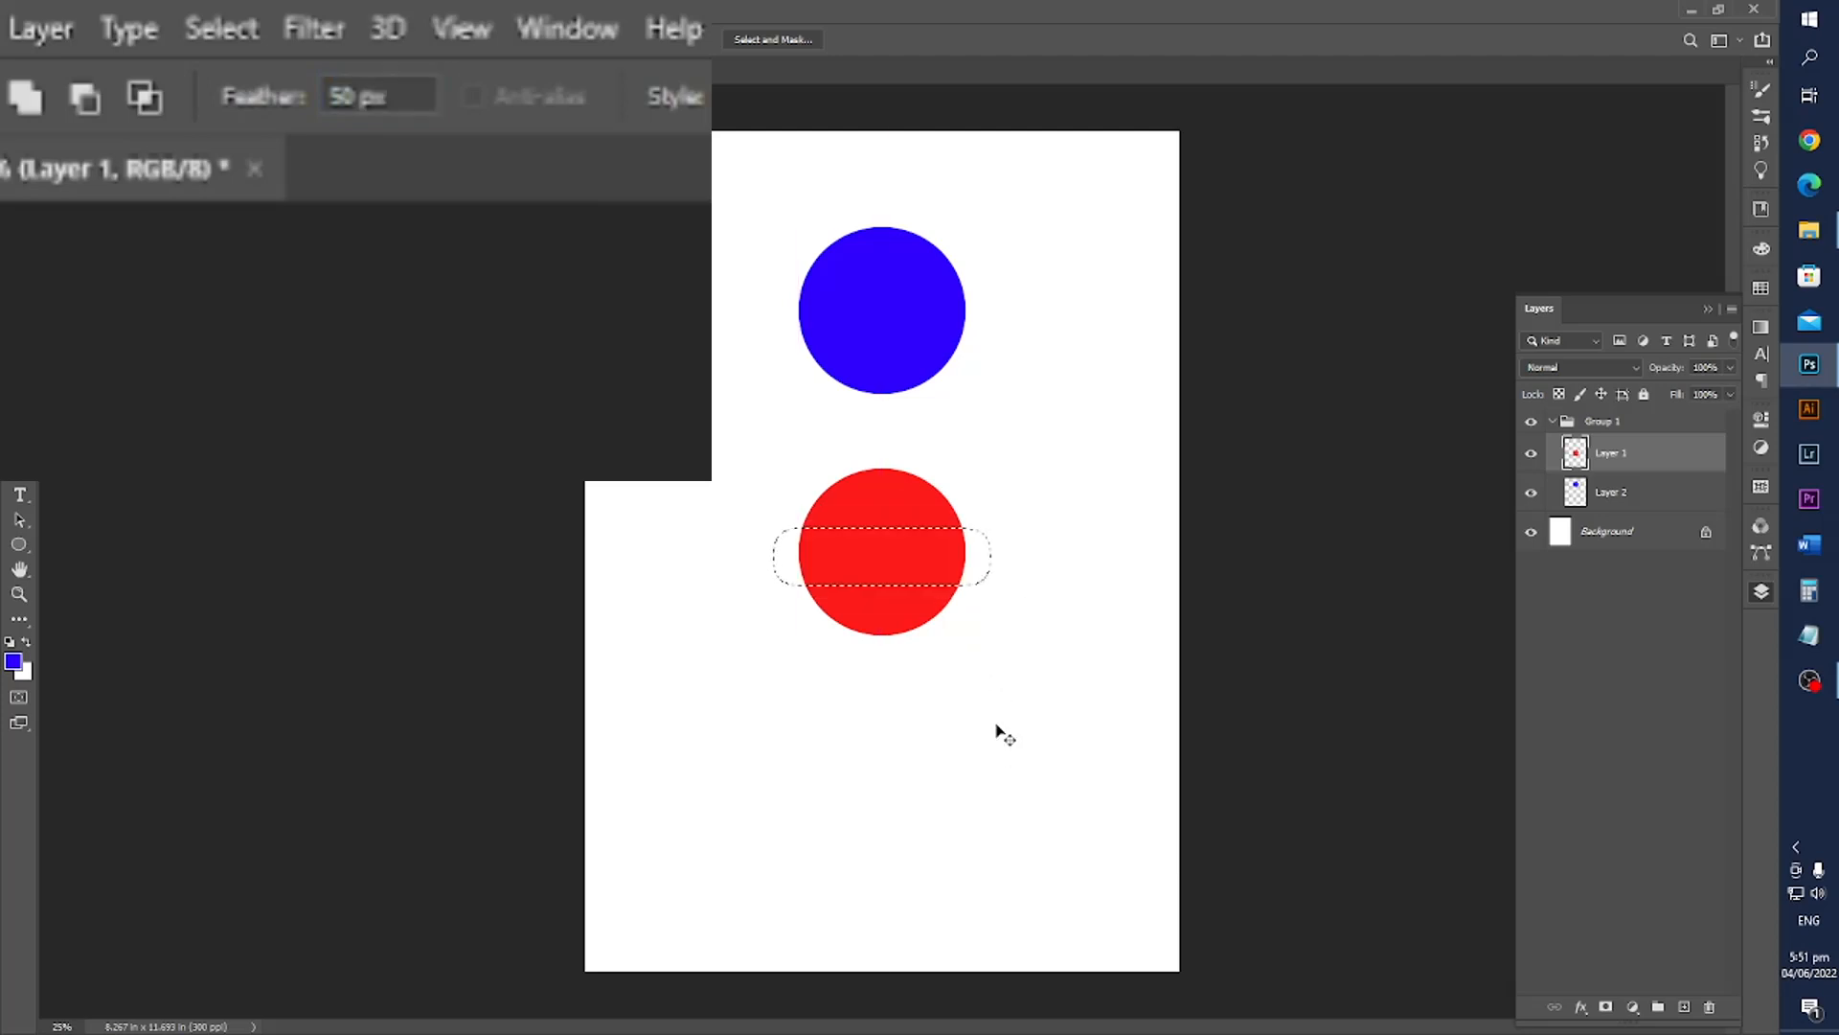
pyautogui.hotkey('ctrl', 'd')
# Set the Marquee tool's feather to 0 px.
pyautogui.moveTo(393, 96); pyautogui.dragTo(65, 104)
pyautogui.write('0')
pyautogui.press('Return')
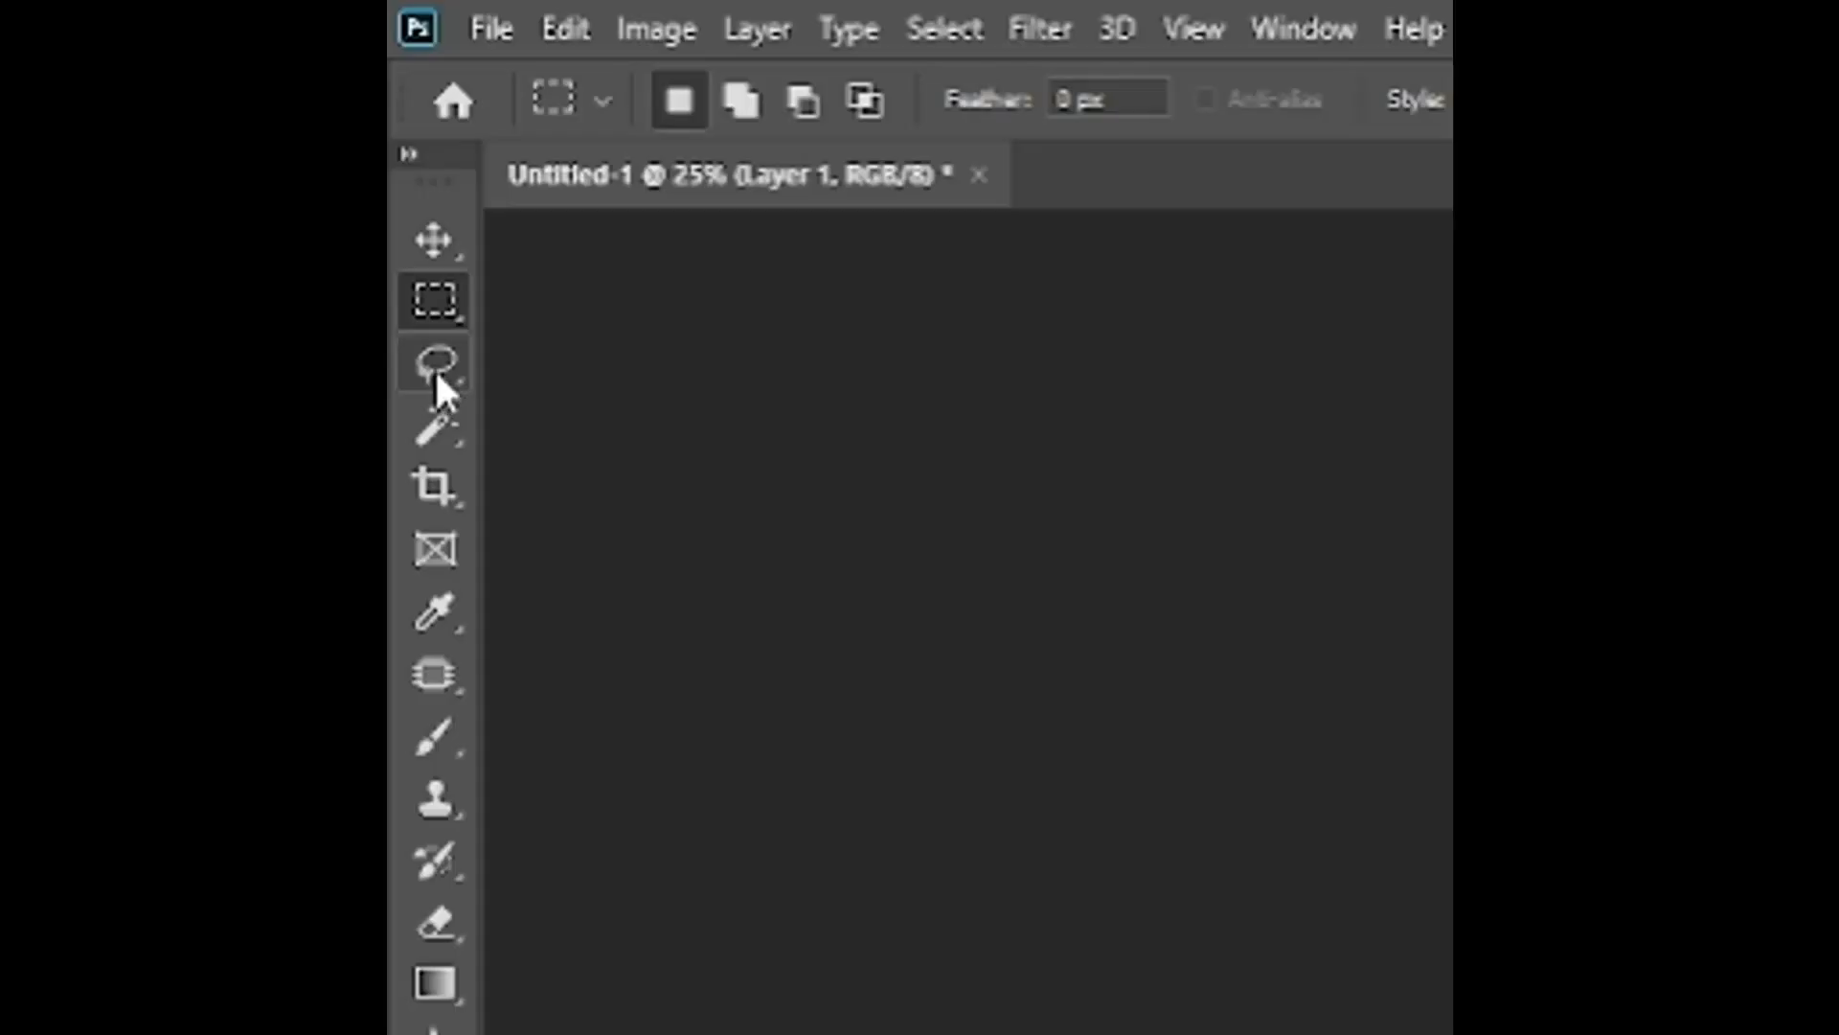
# Draw several freehand selections around the circles with the Lasso tool, and clear the last one.
pyautogui.click(437, 369)
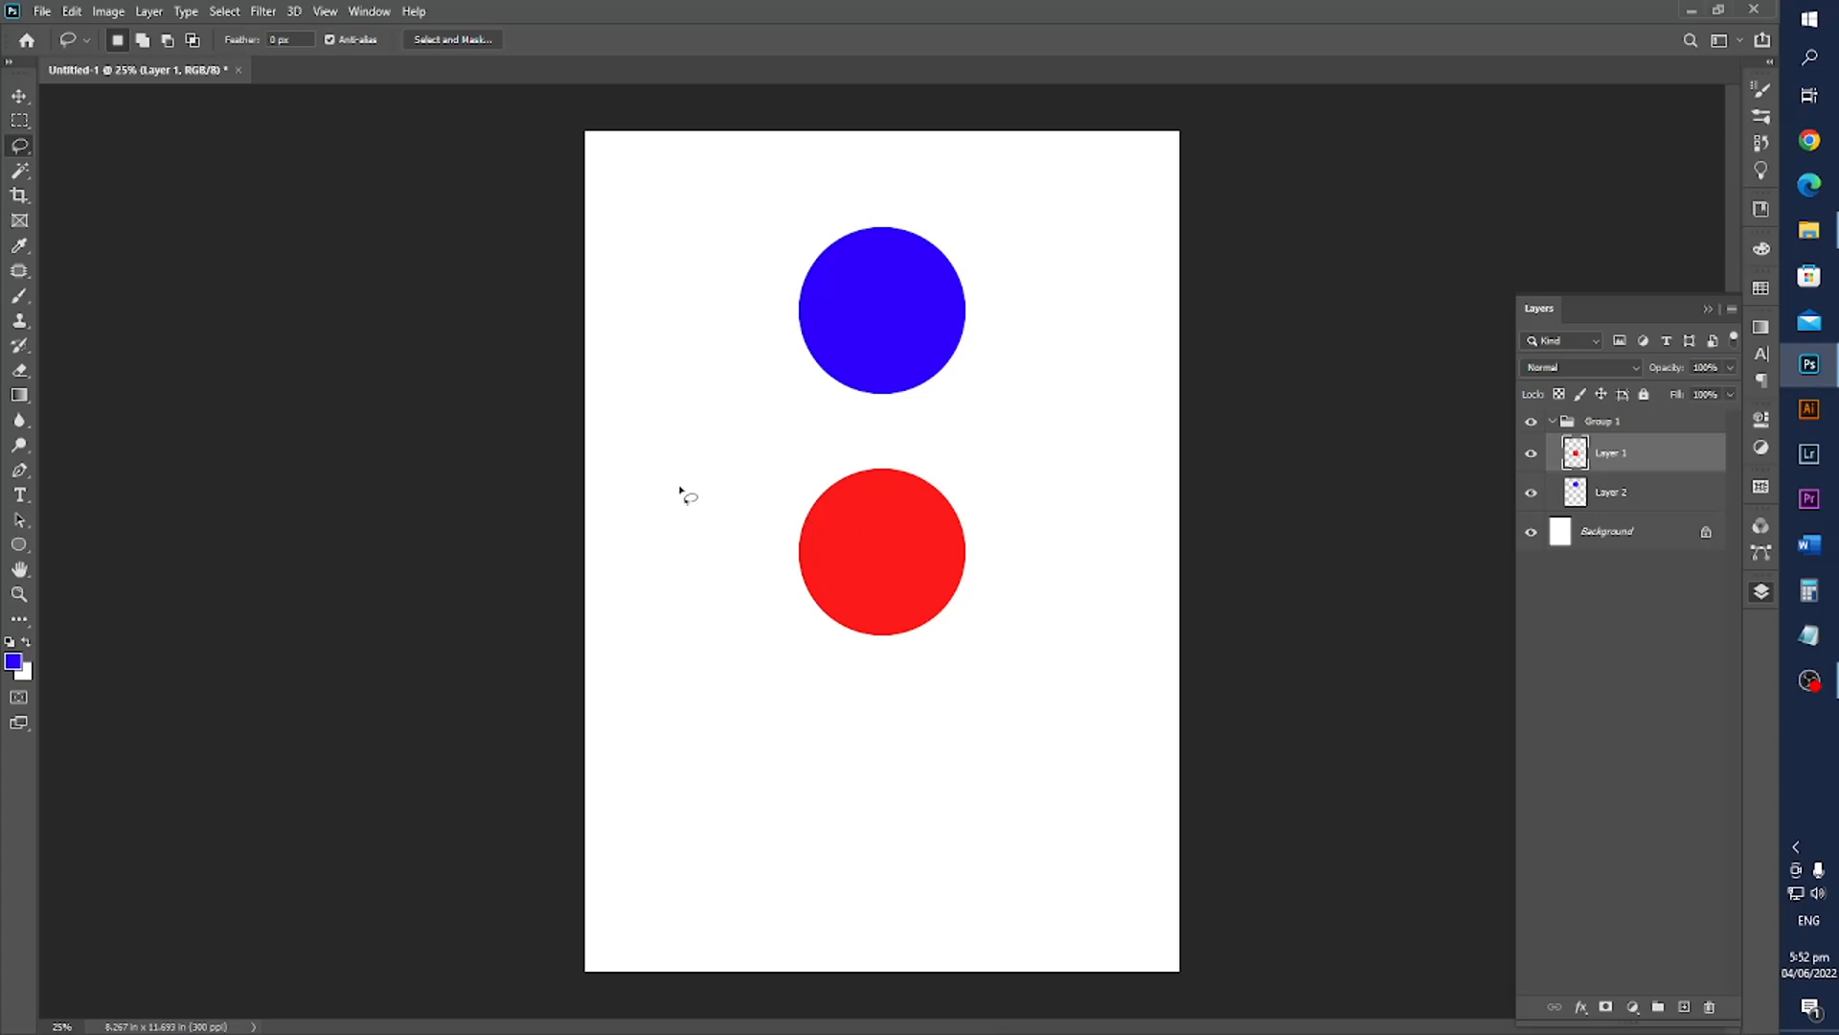
pyautogui.moveTo(694, 498)
pyautogui.mouseDown()
pyautogui.moveTo(701, 446)
pyautogui.moveTo(786, 435)
pyautogui.moveTo(848, 475)
pyautogui.moveTo(864, 566)
pyautogui.moveTo(811, 615)
pyautogui.moveTo(708, 589)
pyautogui.moveTo(682, 544)
pyautogui.moveTo(693, 497)
pyautogui.mouseUp()
pyautogui.moveTo(958, 473)
pyautogui.mouseDown()
pyautogui.moveTo(948, 529)
pyautogui.moveTo(1013, 481)
pyautogui.moveTo(958, 471)
pyautogui.mouseUp()
pyautogui.moveTo(699, 399)
pyautogui.mouseDown()
pyautogui.moveTo(698, 491)
pyautogui.moveTo(778, 488)
pyautogui.moveTo(702, 403)
pyautogui.mouseUp()
pyautogui.moveTo(879, 496)
pyautogui.mouseDown()
pyautogui.moveTo(766, 493)
pyautogui.moveTo(785, 450)
pyautogui.mouseUp()
pyautogui.moveTo(792, 573)
pyautogui.mouseDown()
pyautogui.moveTo(781, 519)
pyautogui.moveTo(755, 421)
pyautogui.mouseUp()
pyautogui.click(774, 598)
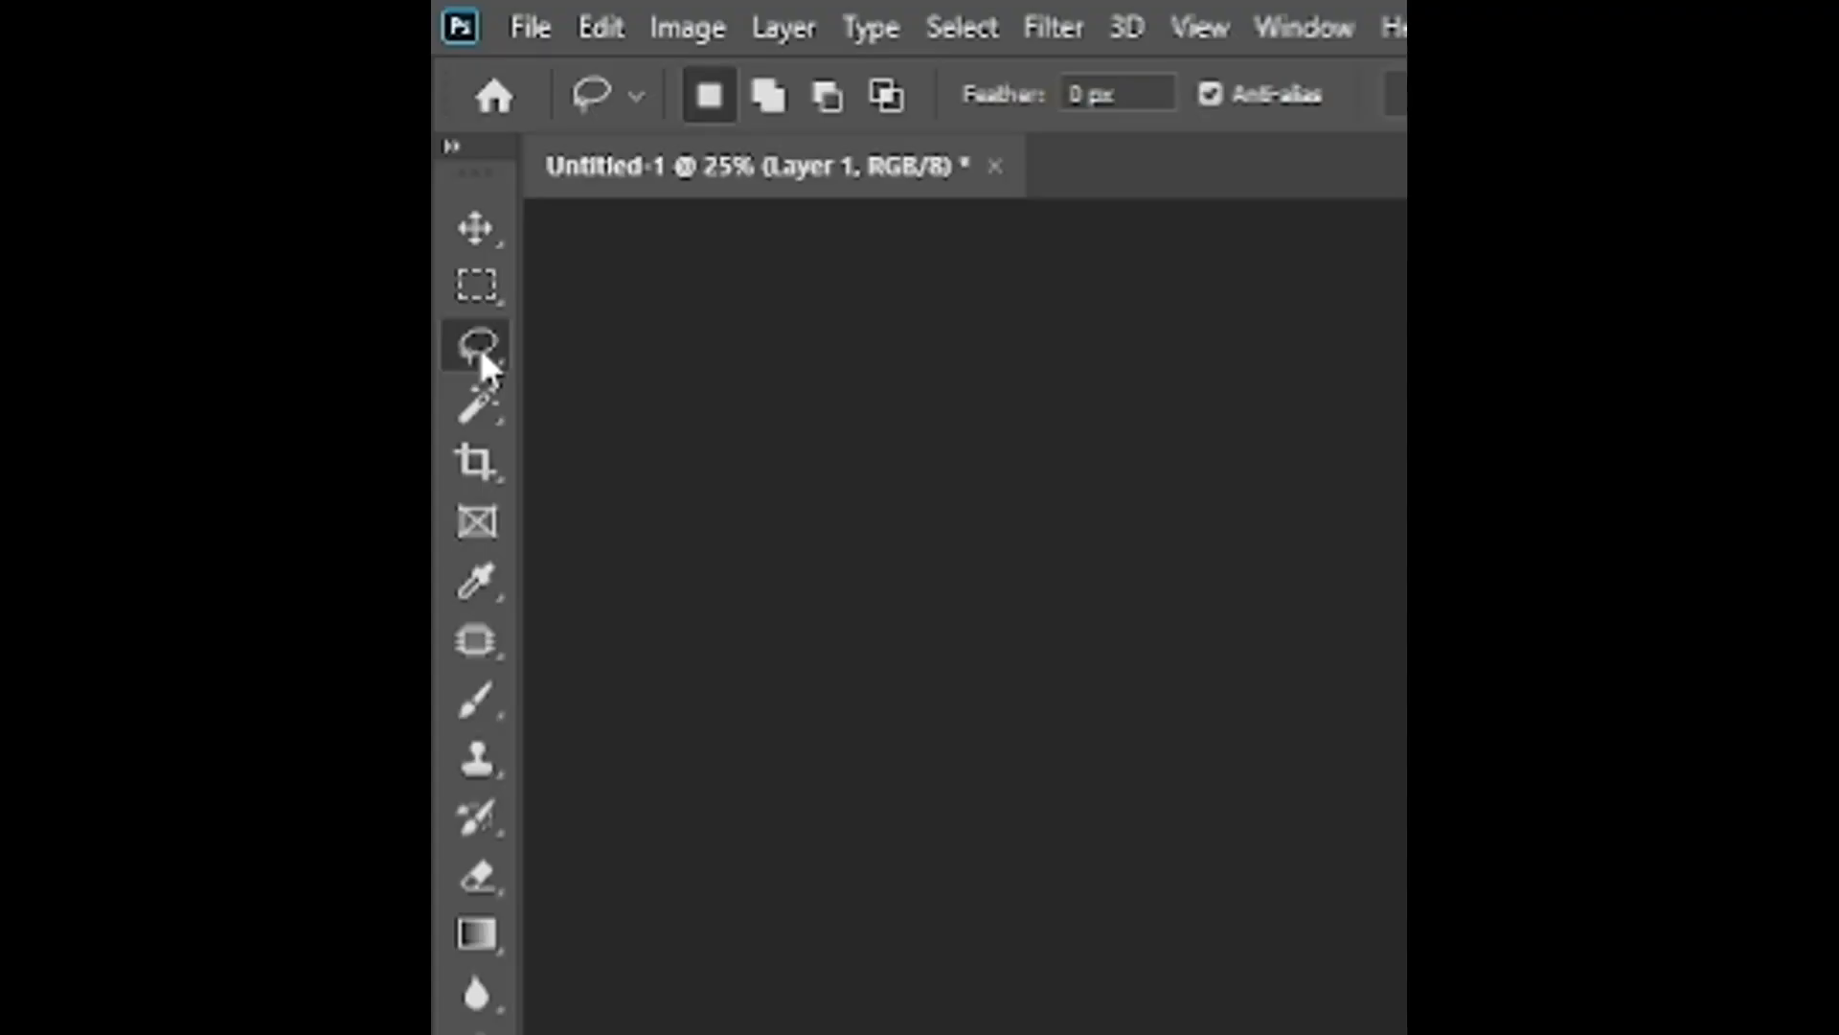
# Outline a closed Polygonal Lasso selection around the red circle and most of the blue circle, and clear it.
pyautogui.rightClick(482, 353)
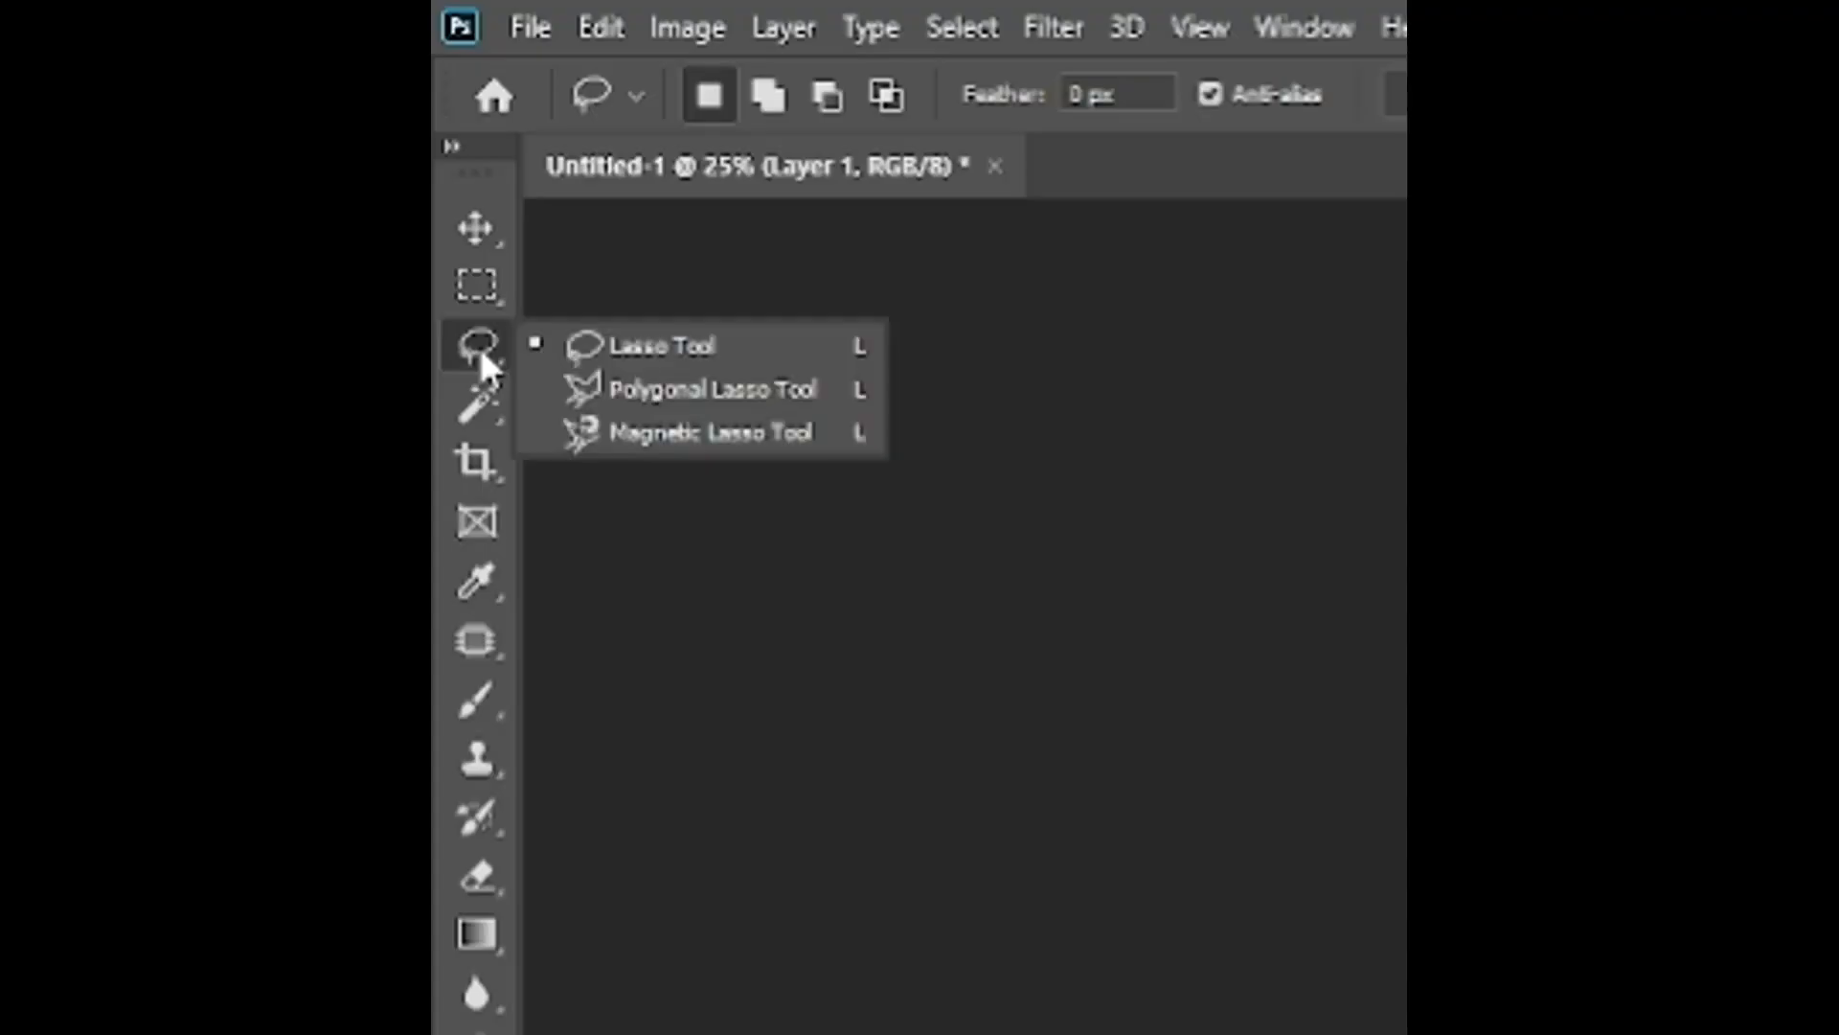
pyautogui.click(736, 396)
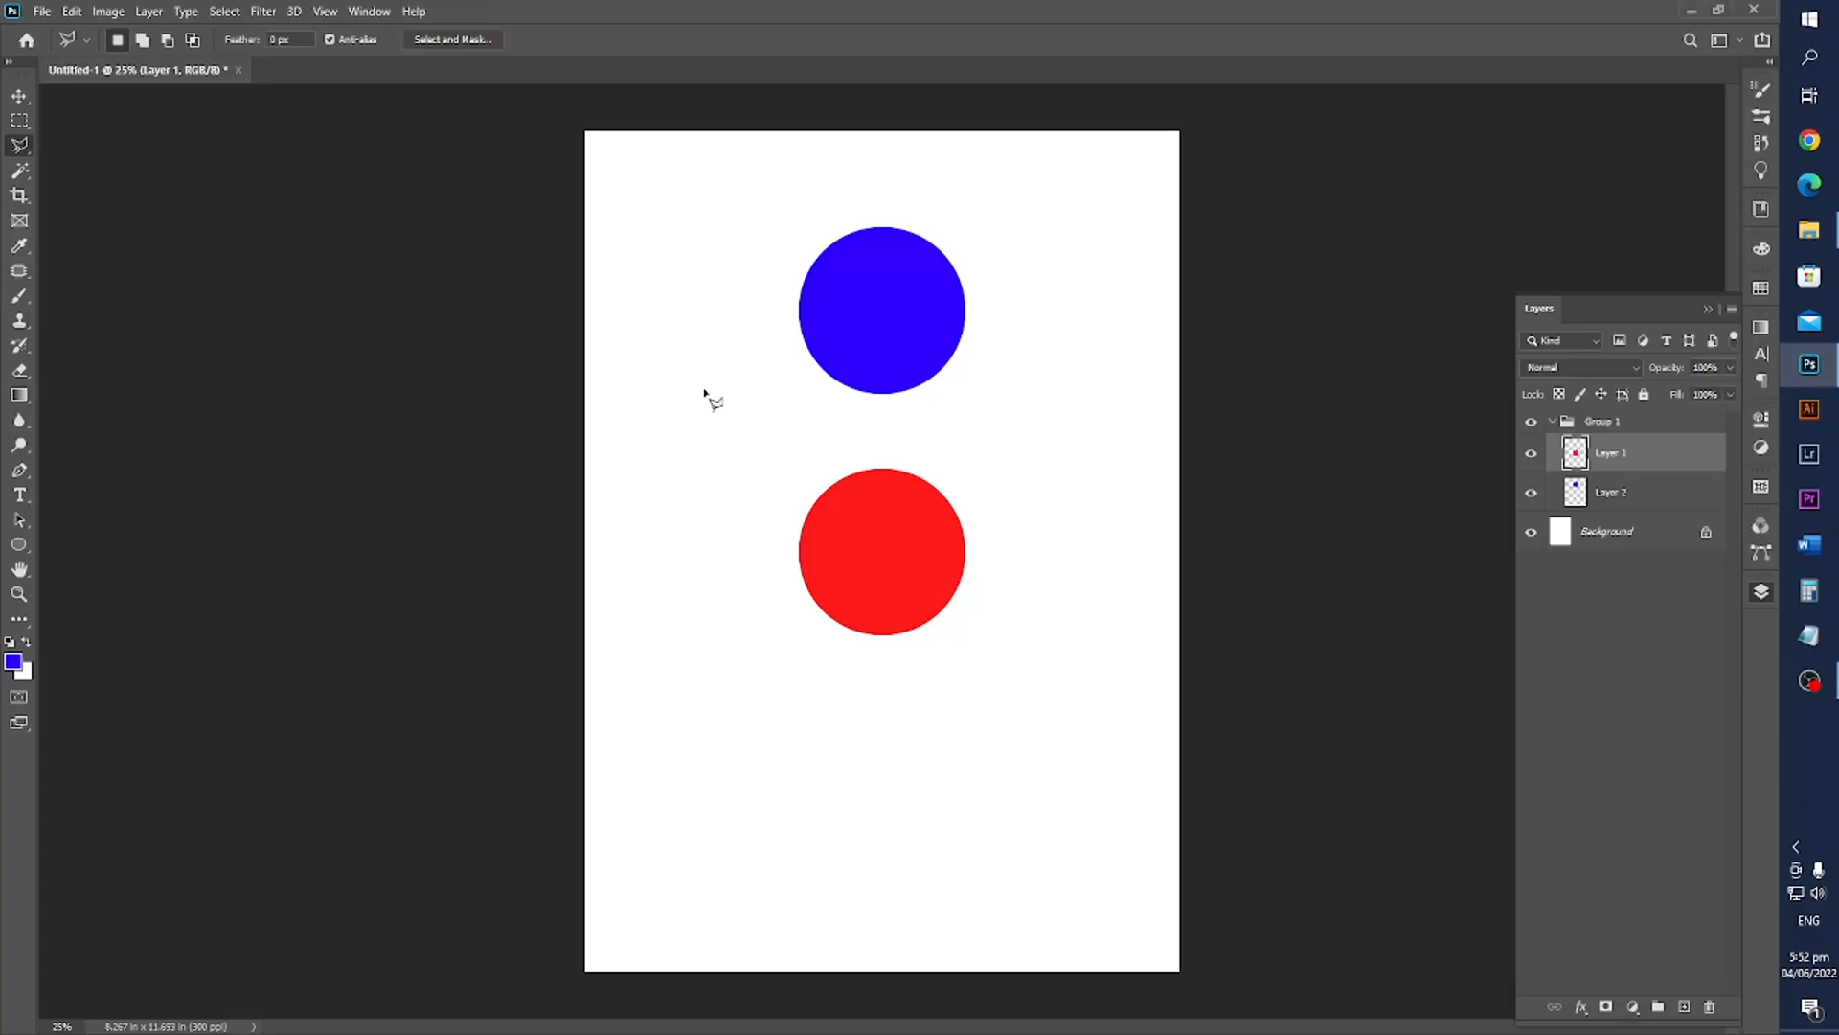
pyautogui.click(704, 391)
pyautogui.click(689, 486)
pyautogui.click(745, 657)
pyautogui.click(661, 747)
pyautogui.click(773, 809)
pyautogui.click(998, 802)
pyautogui.click(1071, 632)
pyautogui.click(1070, 458)
pyautogui.click(1048, 393)
pyautogui.click(944, 374)
pyautogui.click(923, 232)
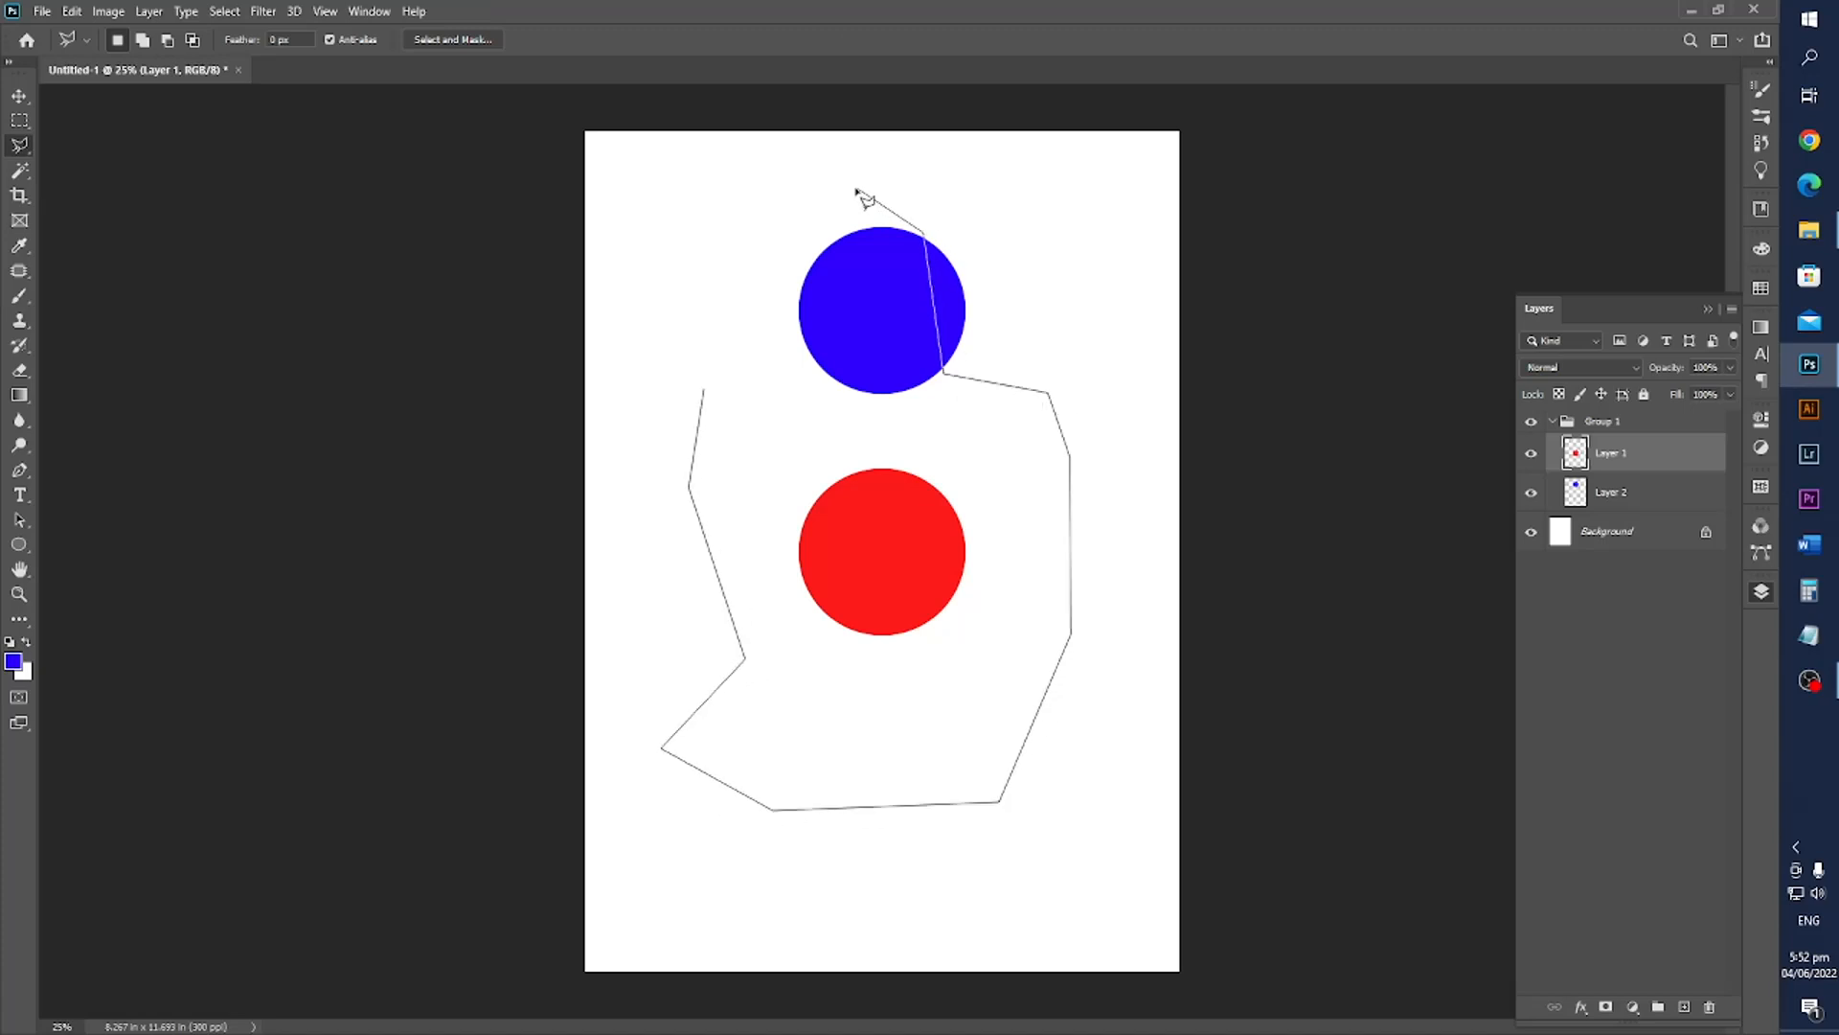
pyautogui.click(840, 205)
pyautogui.click(779, 269)
pyautogui.click(706, 392)
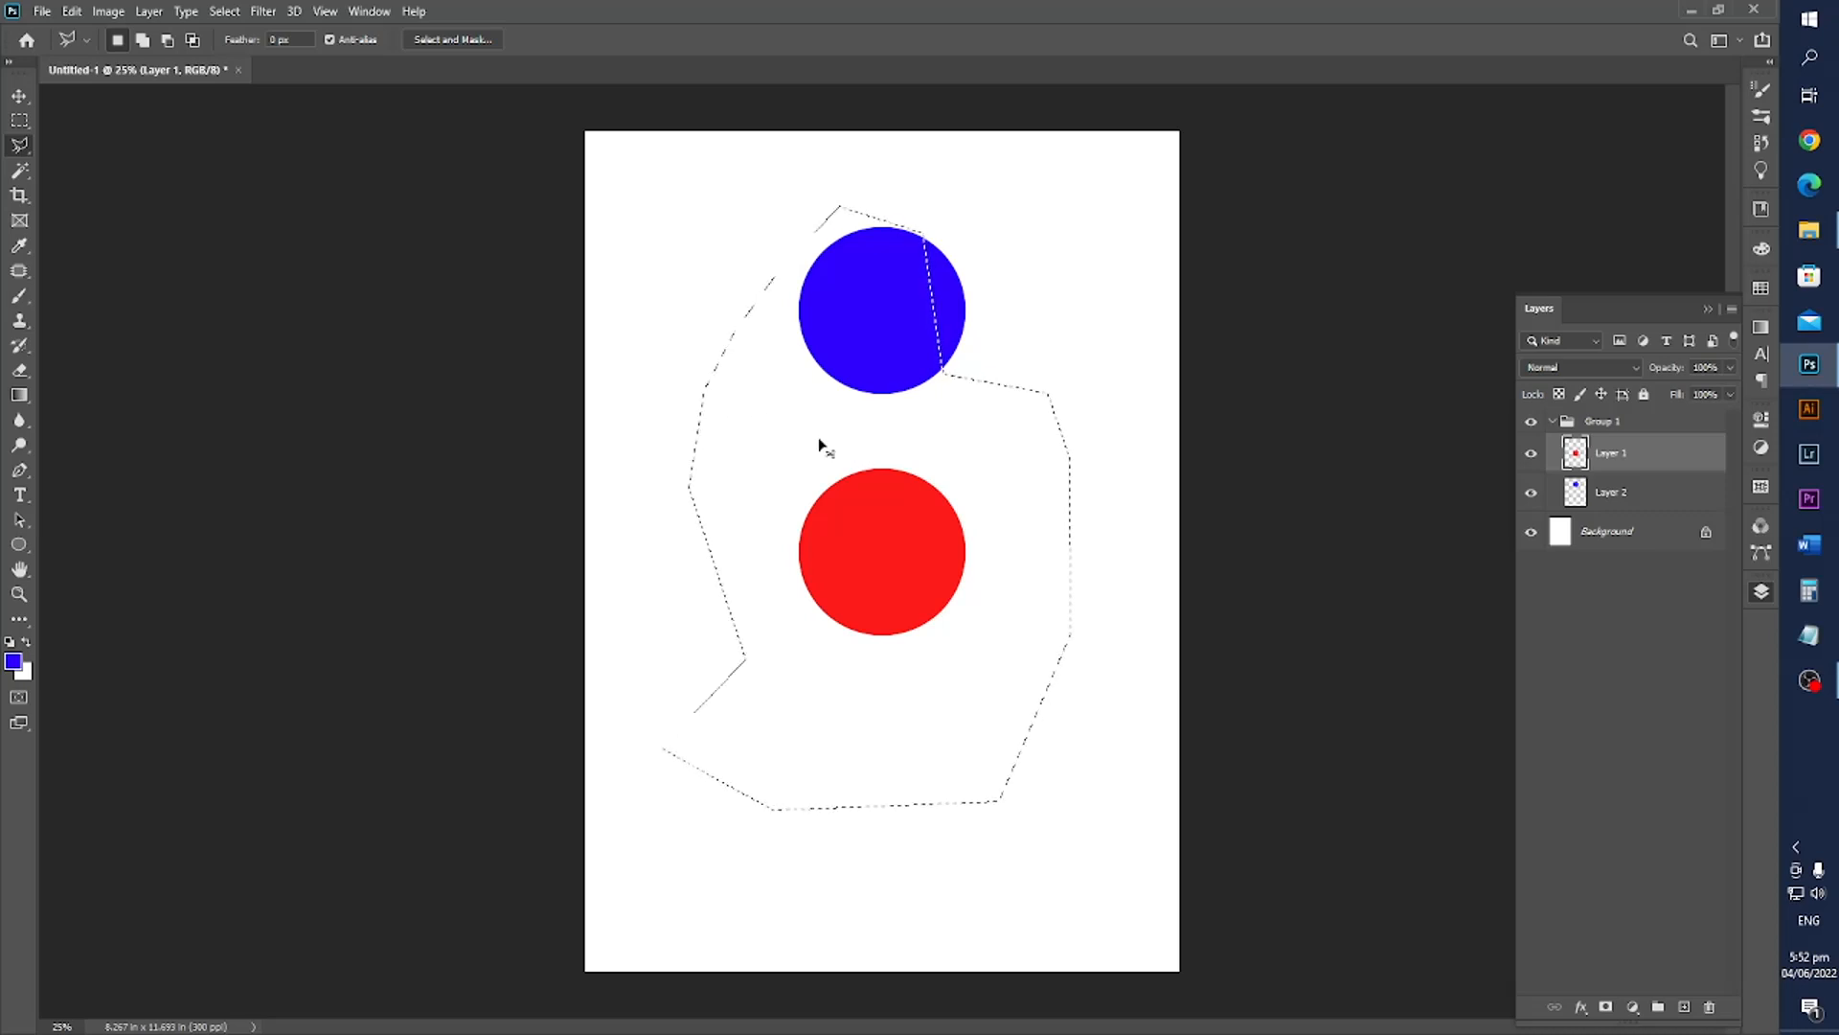
pyautogui.hotkey('ctrl', 'd')
# Trace the edge of the red circle with the Magnetic Lasso tool, and clear the selection.
pyautogui.rightClick(20, 150)
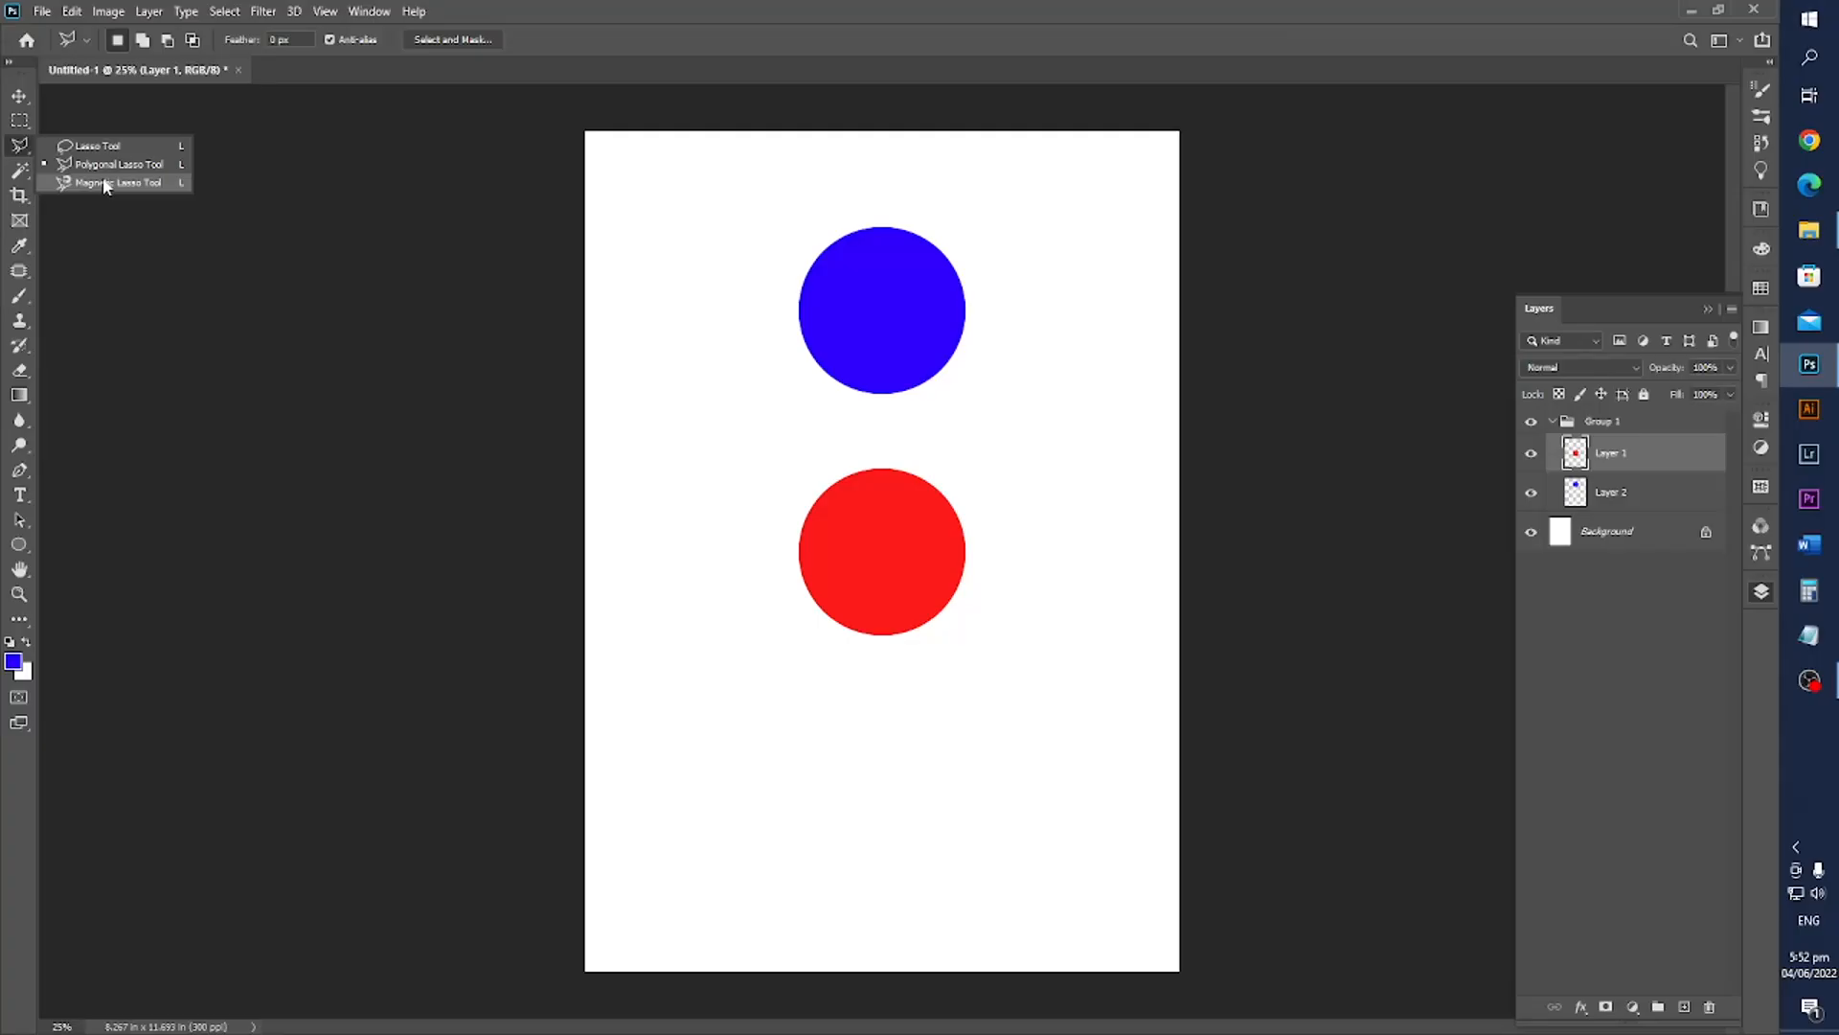
pyautogui.click(680, 535)
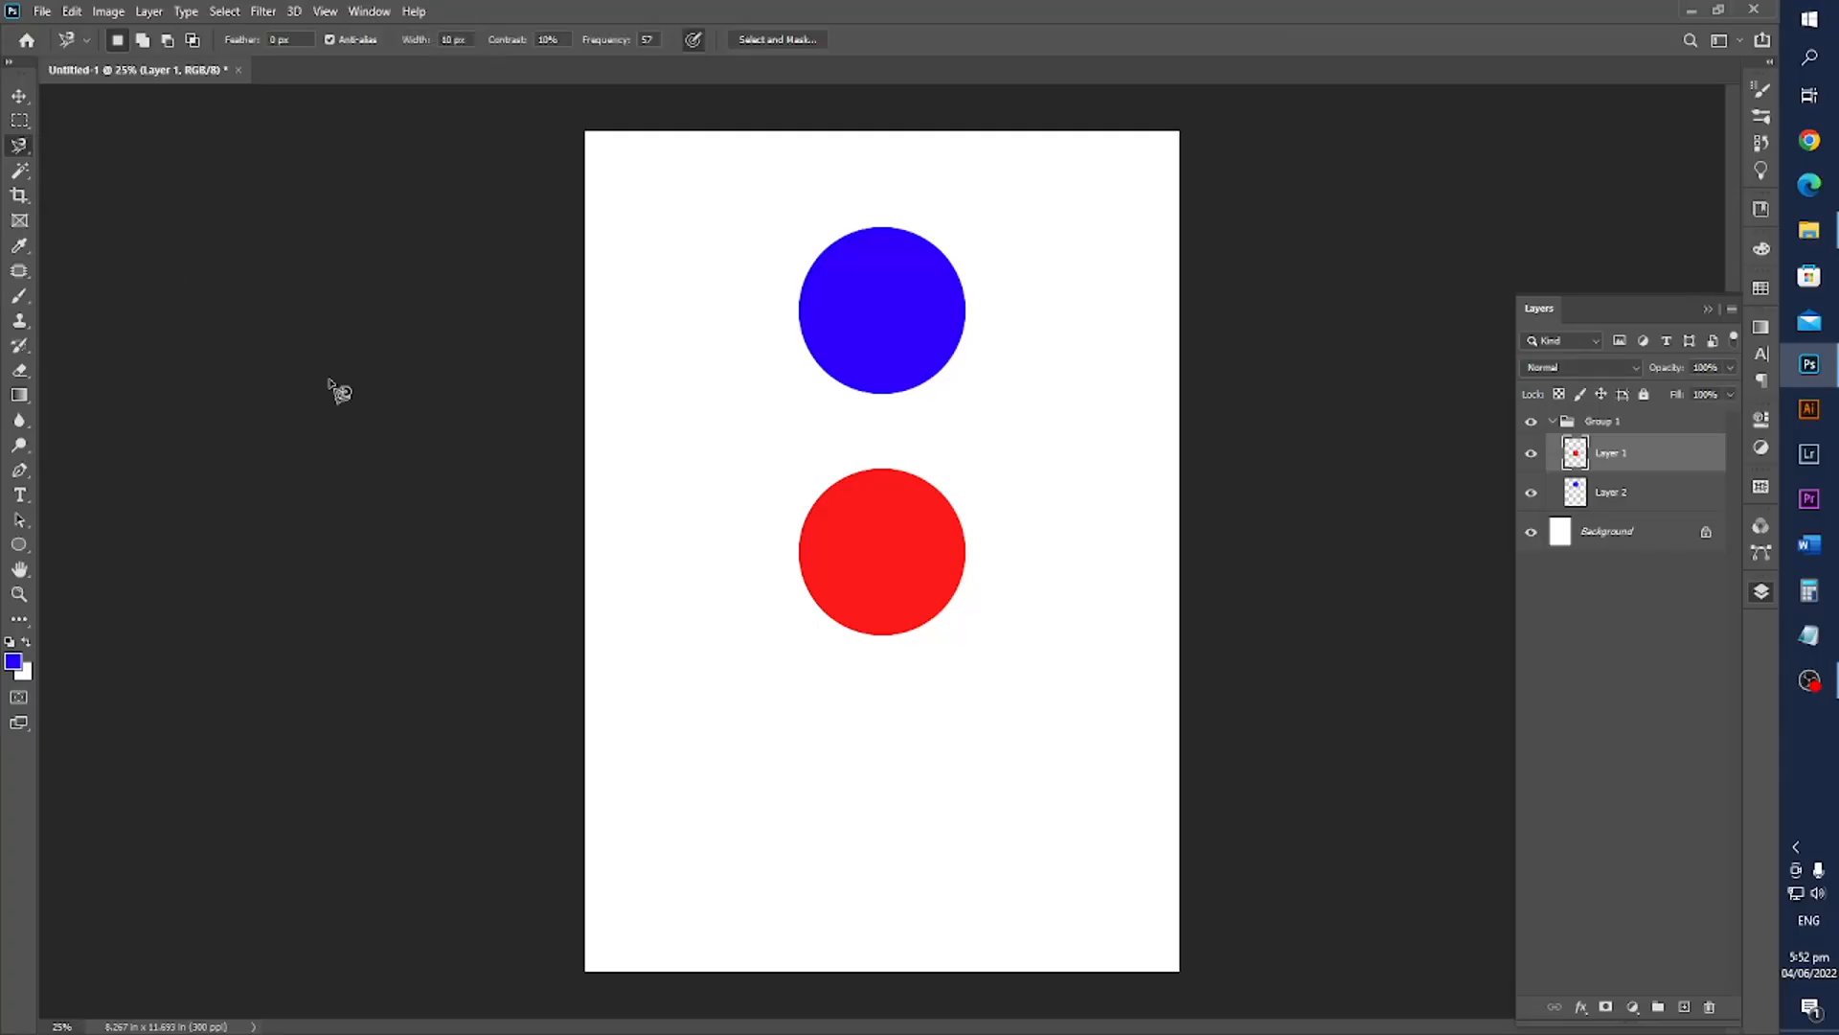
pyautogui.click(821, 495)
pyautogui.click(820, 496)
pyautogui.hotkey('ctrl', 'd')
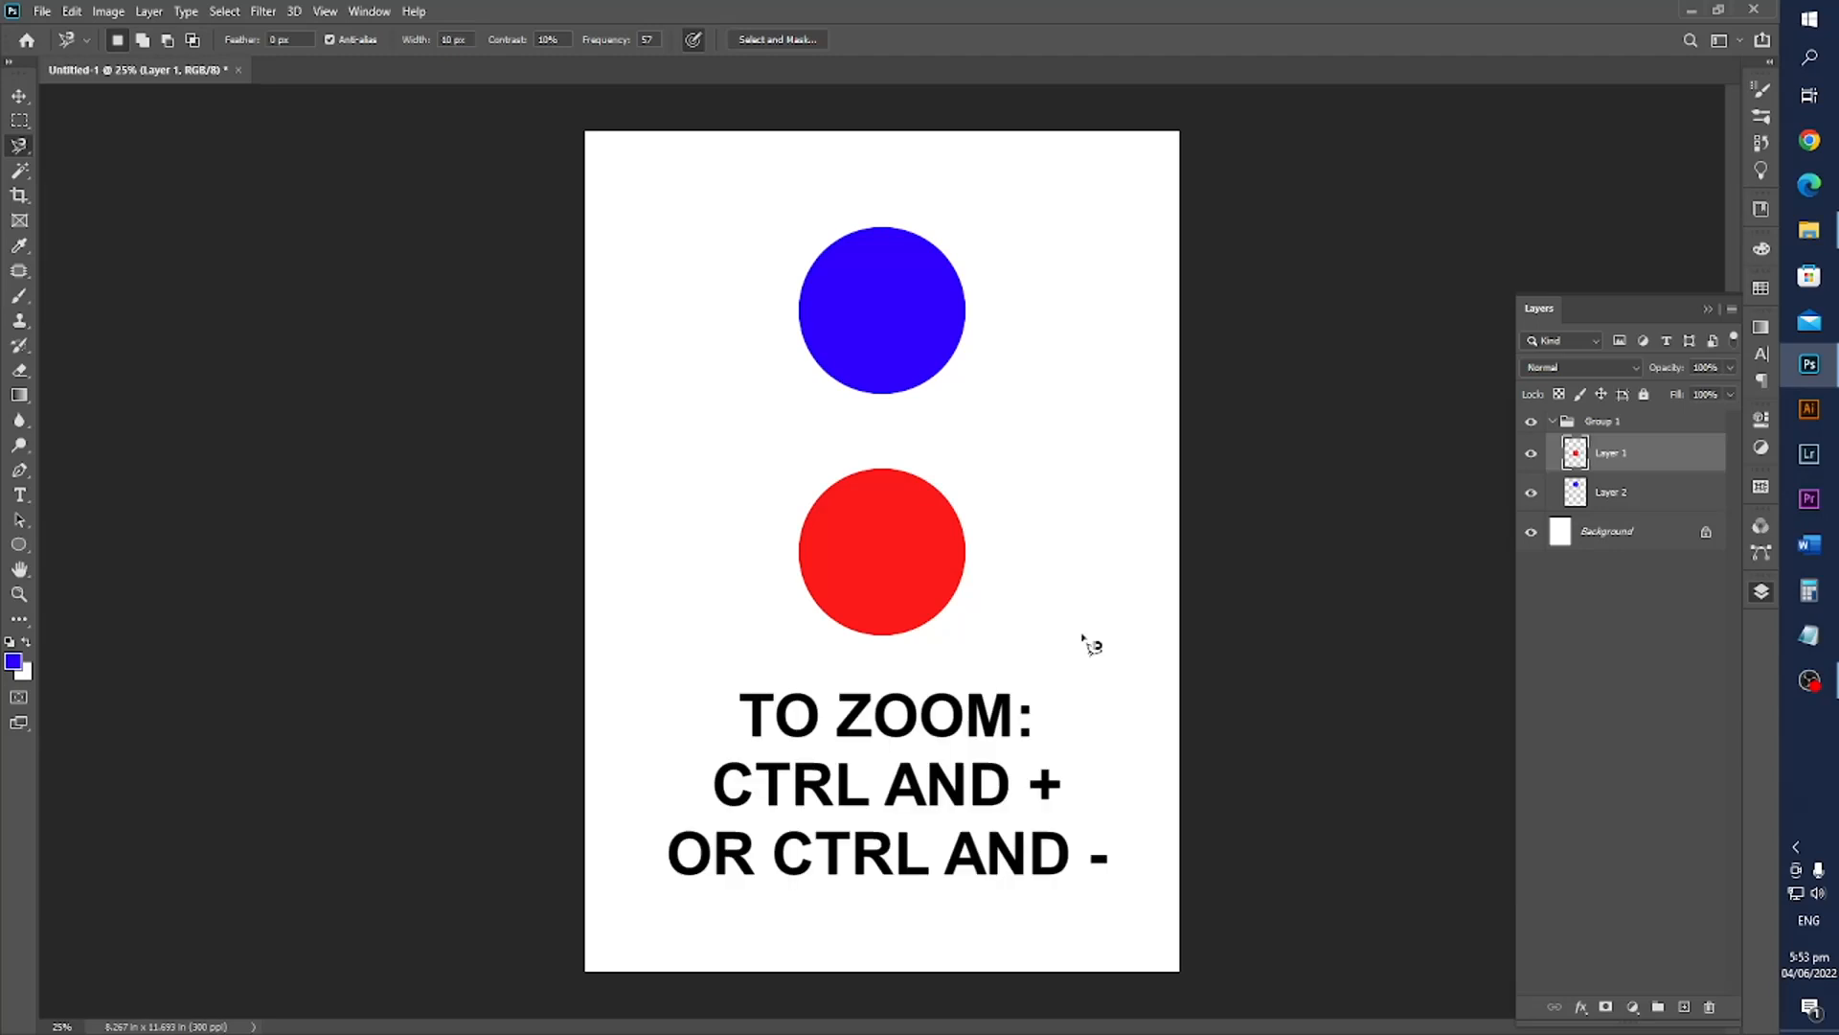
# Magnify the canvas to 300% on the red circle.
pyautogui.hotkey('ctrl', '+')
pyautogui.hotkey('ctrl', '+')
pyautogui.hotkey('ctrl', '+')
pyautogui.hotkey('ctrl', '+')
pyautogui.hotkey('ctrl', '+')
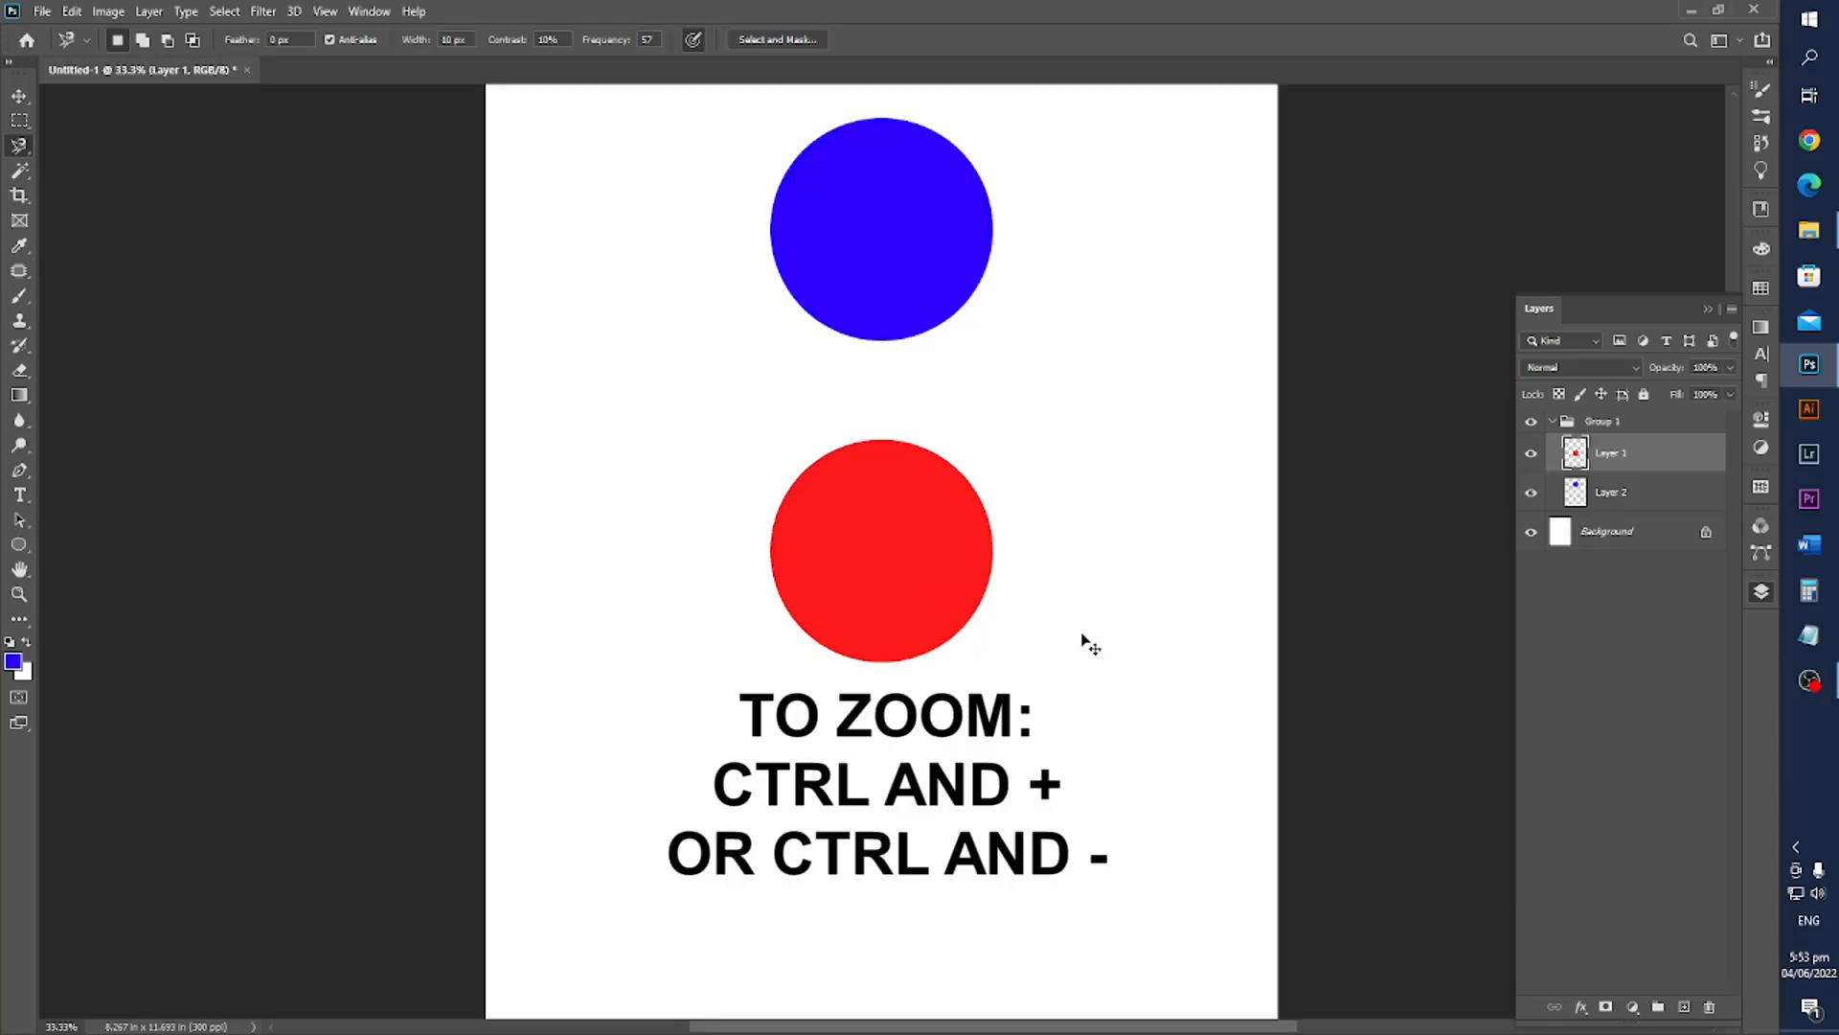
pyautogui.hotkey('ctrl', '+')
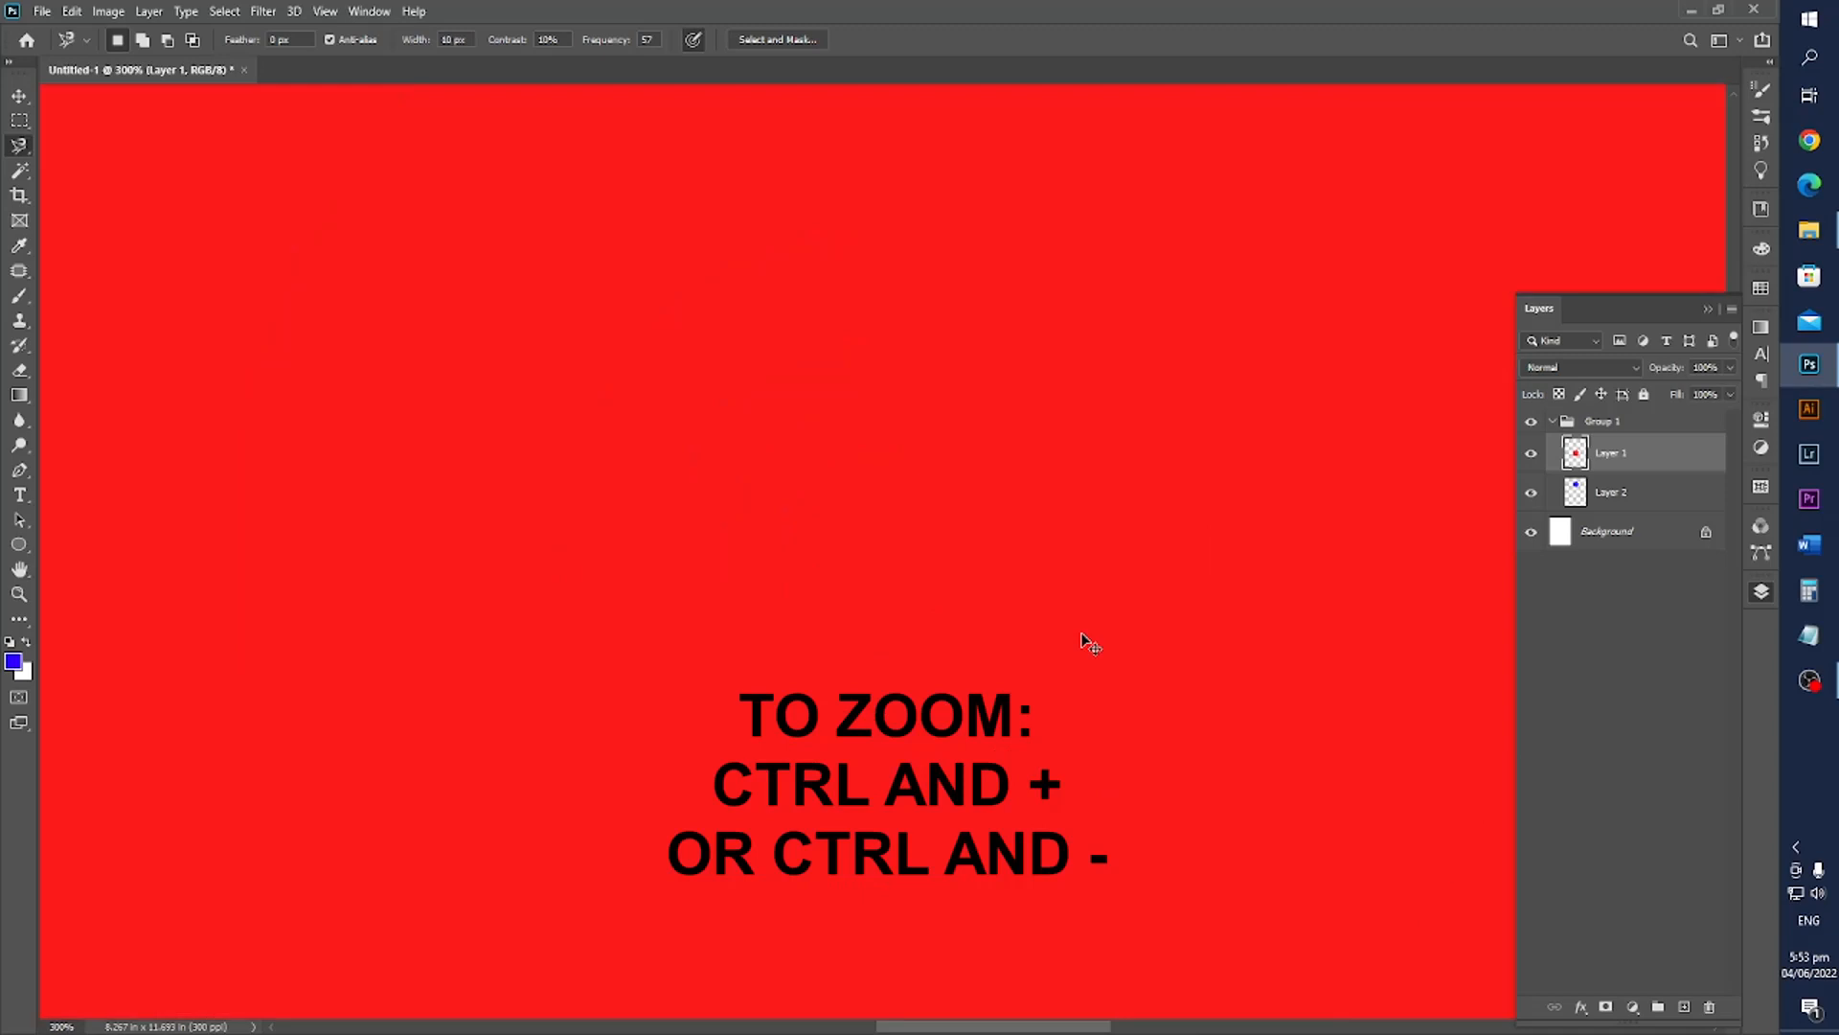
# Zoom the canvas out to 16.67%, and magnify it again to at least 25%.
pyautogui.hotkey('ctrl', '-')
pyautogui.hotkey('ctrl', '-')
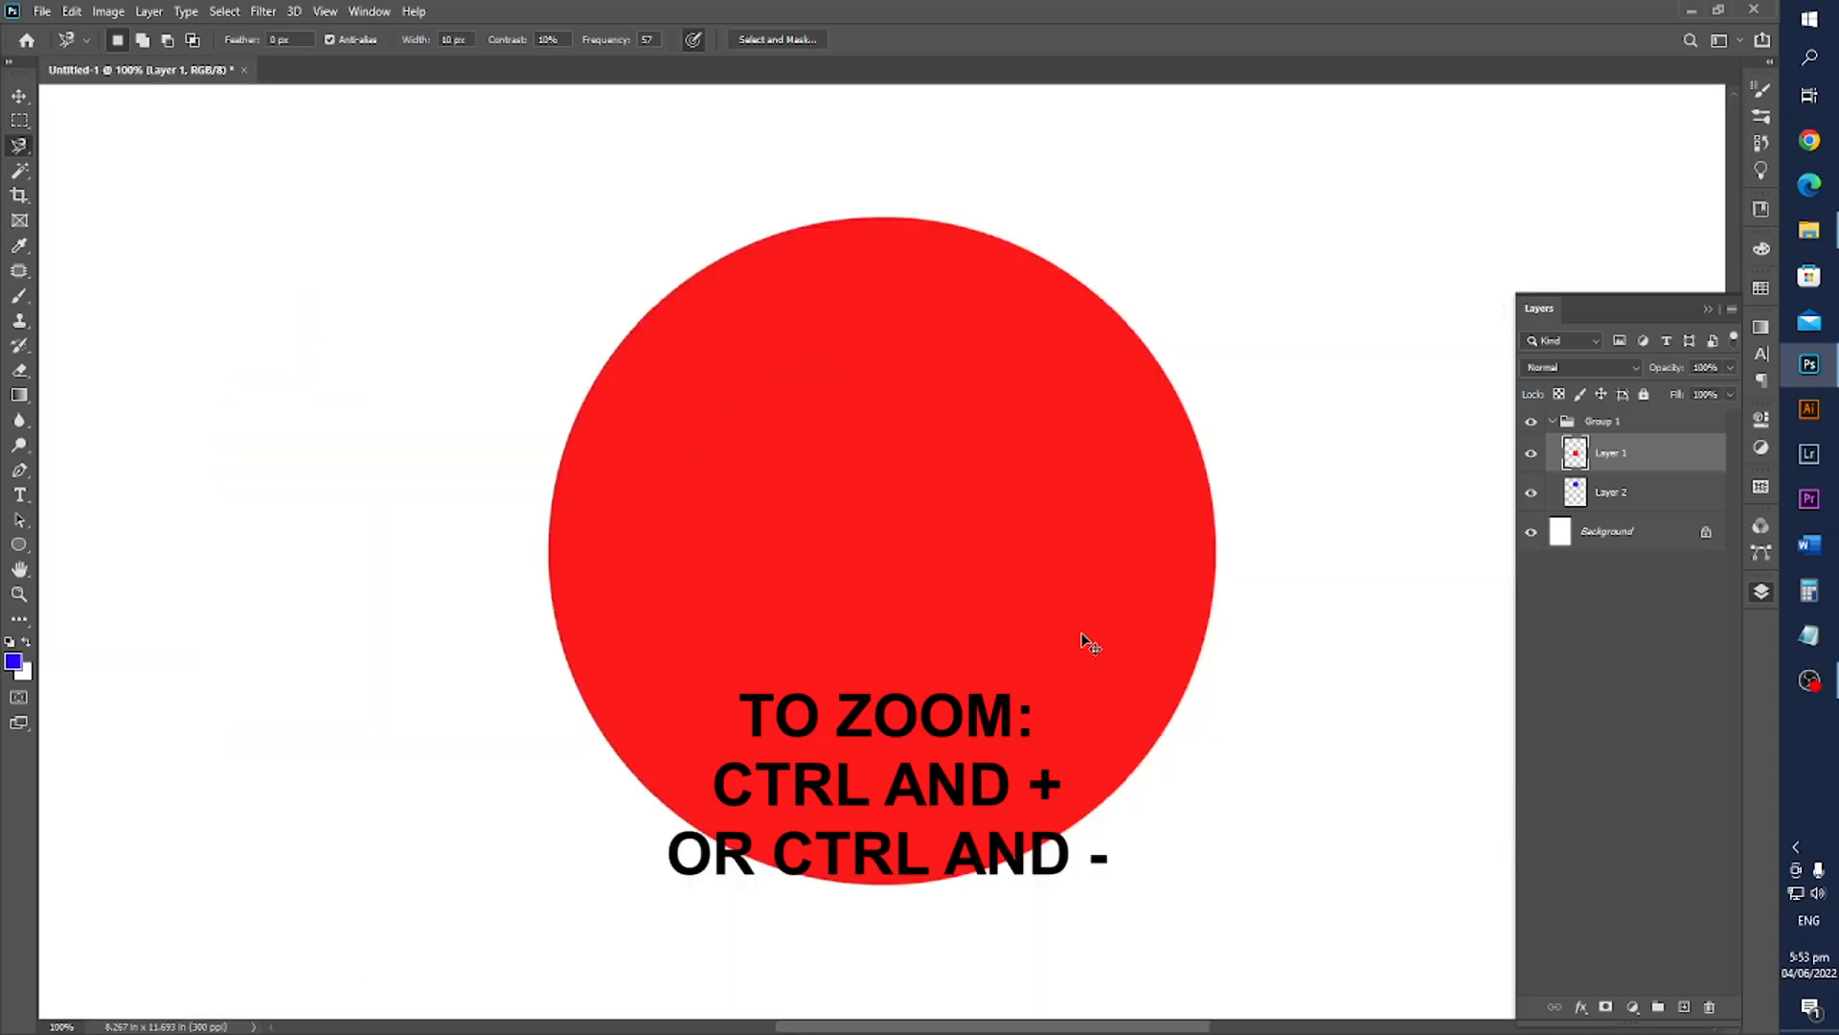
pyautogui.hotkey('ctrl', '-')
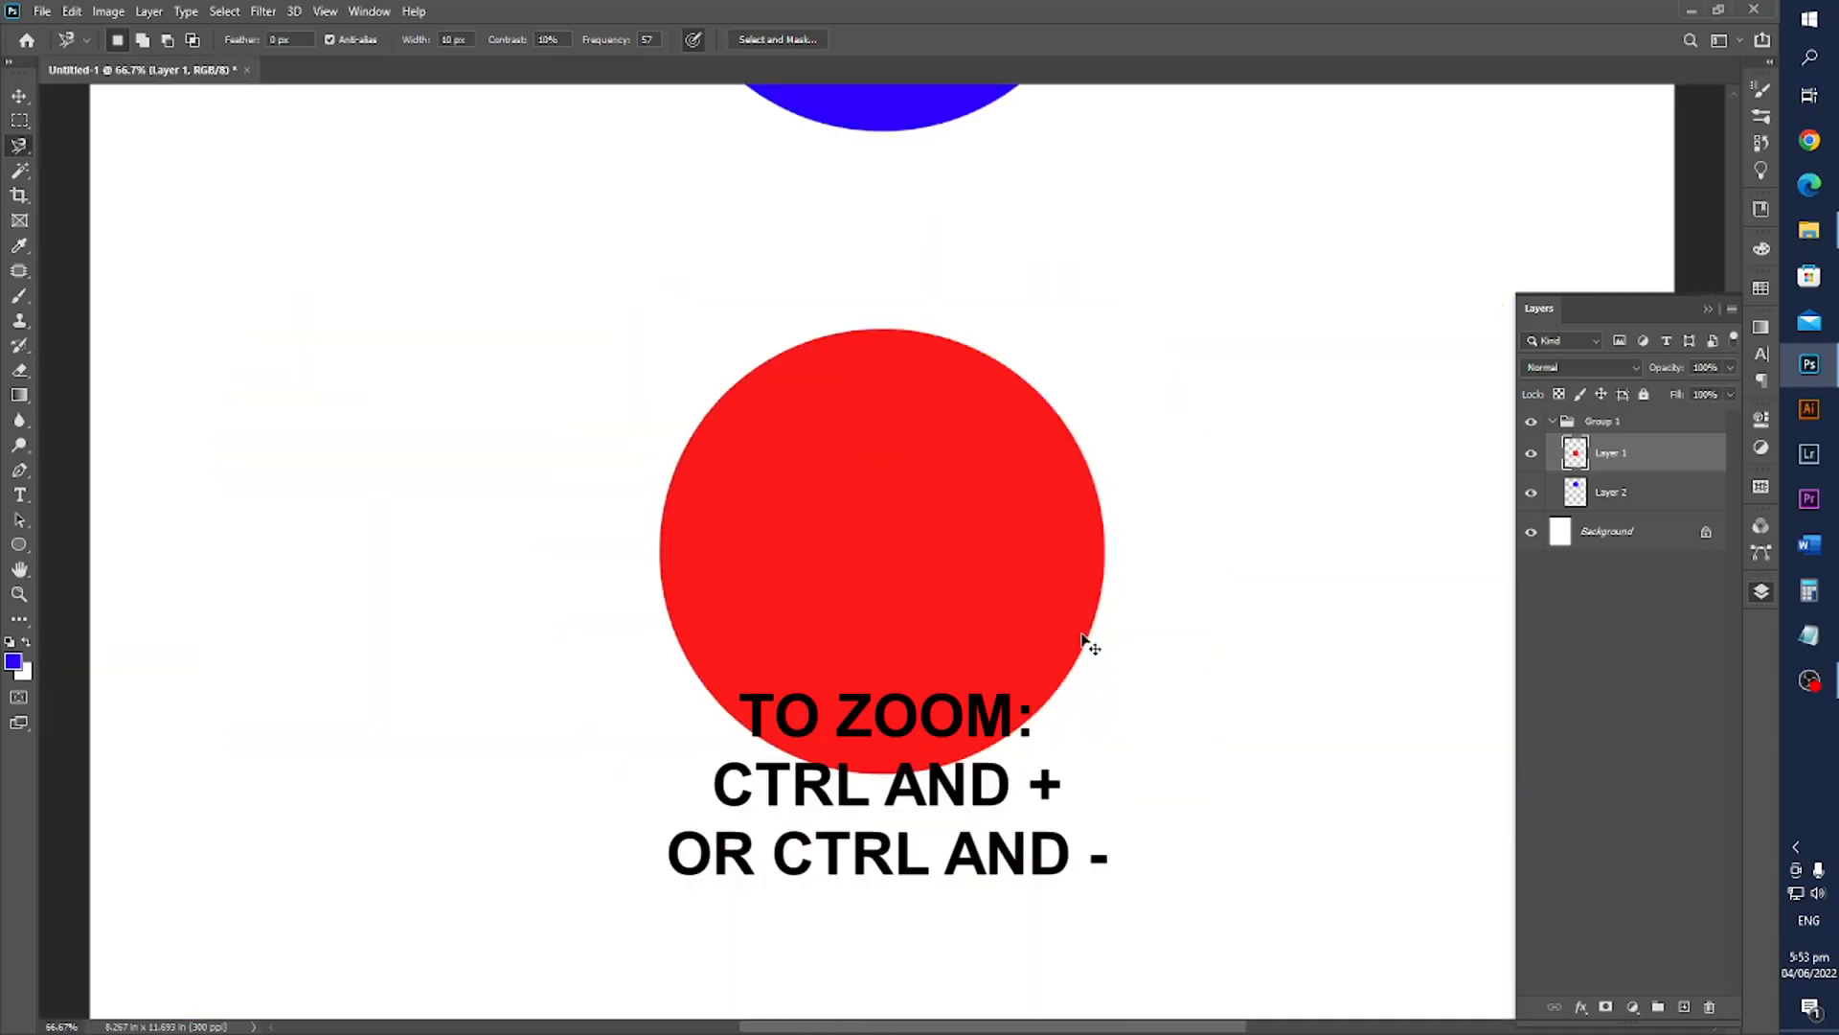
pyautogui.hotkey('ctrl', '-')
pyautogui.hotkey('ctrl', '-')
pyautogui.hotkey('ctrl', '-')
pyautogui.hotkey('ctrl', '-')
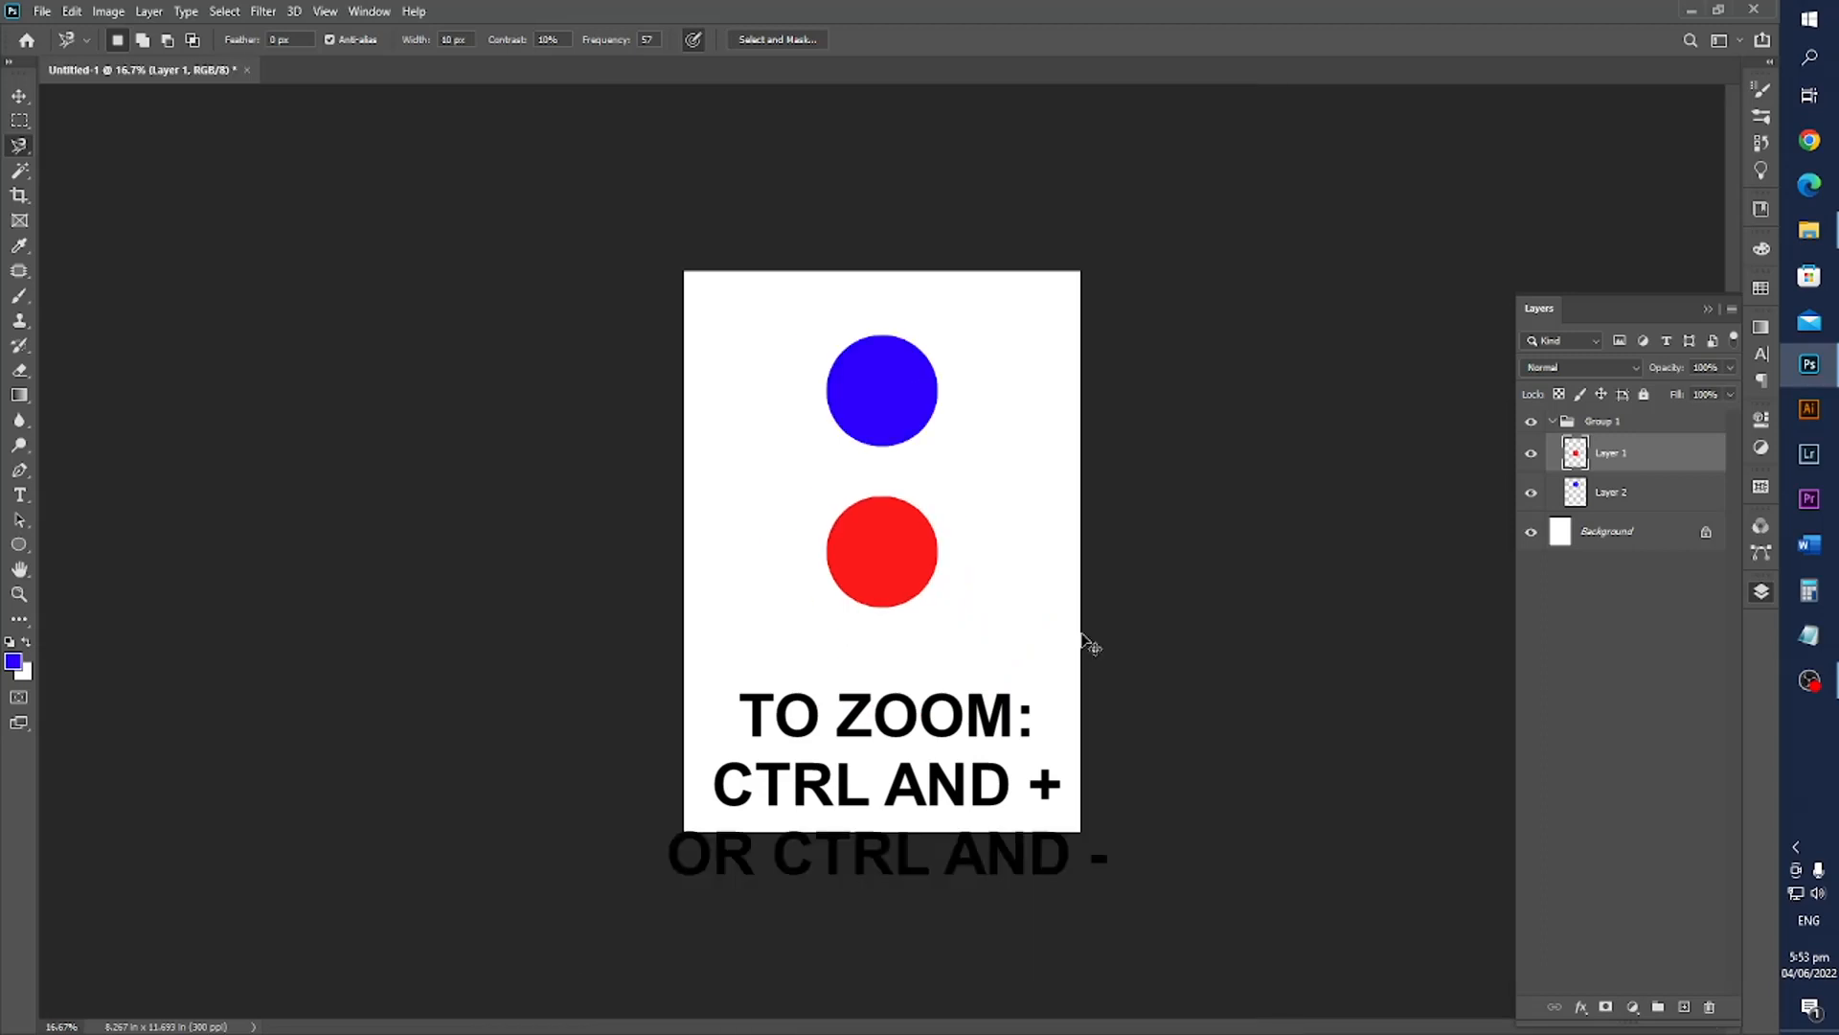
pyautogui.hotkey('ctrl', '+')
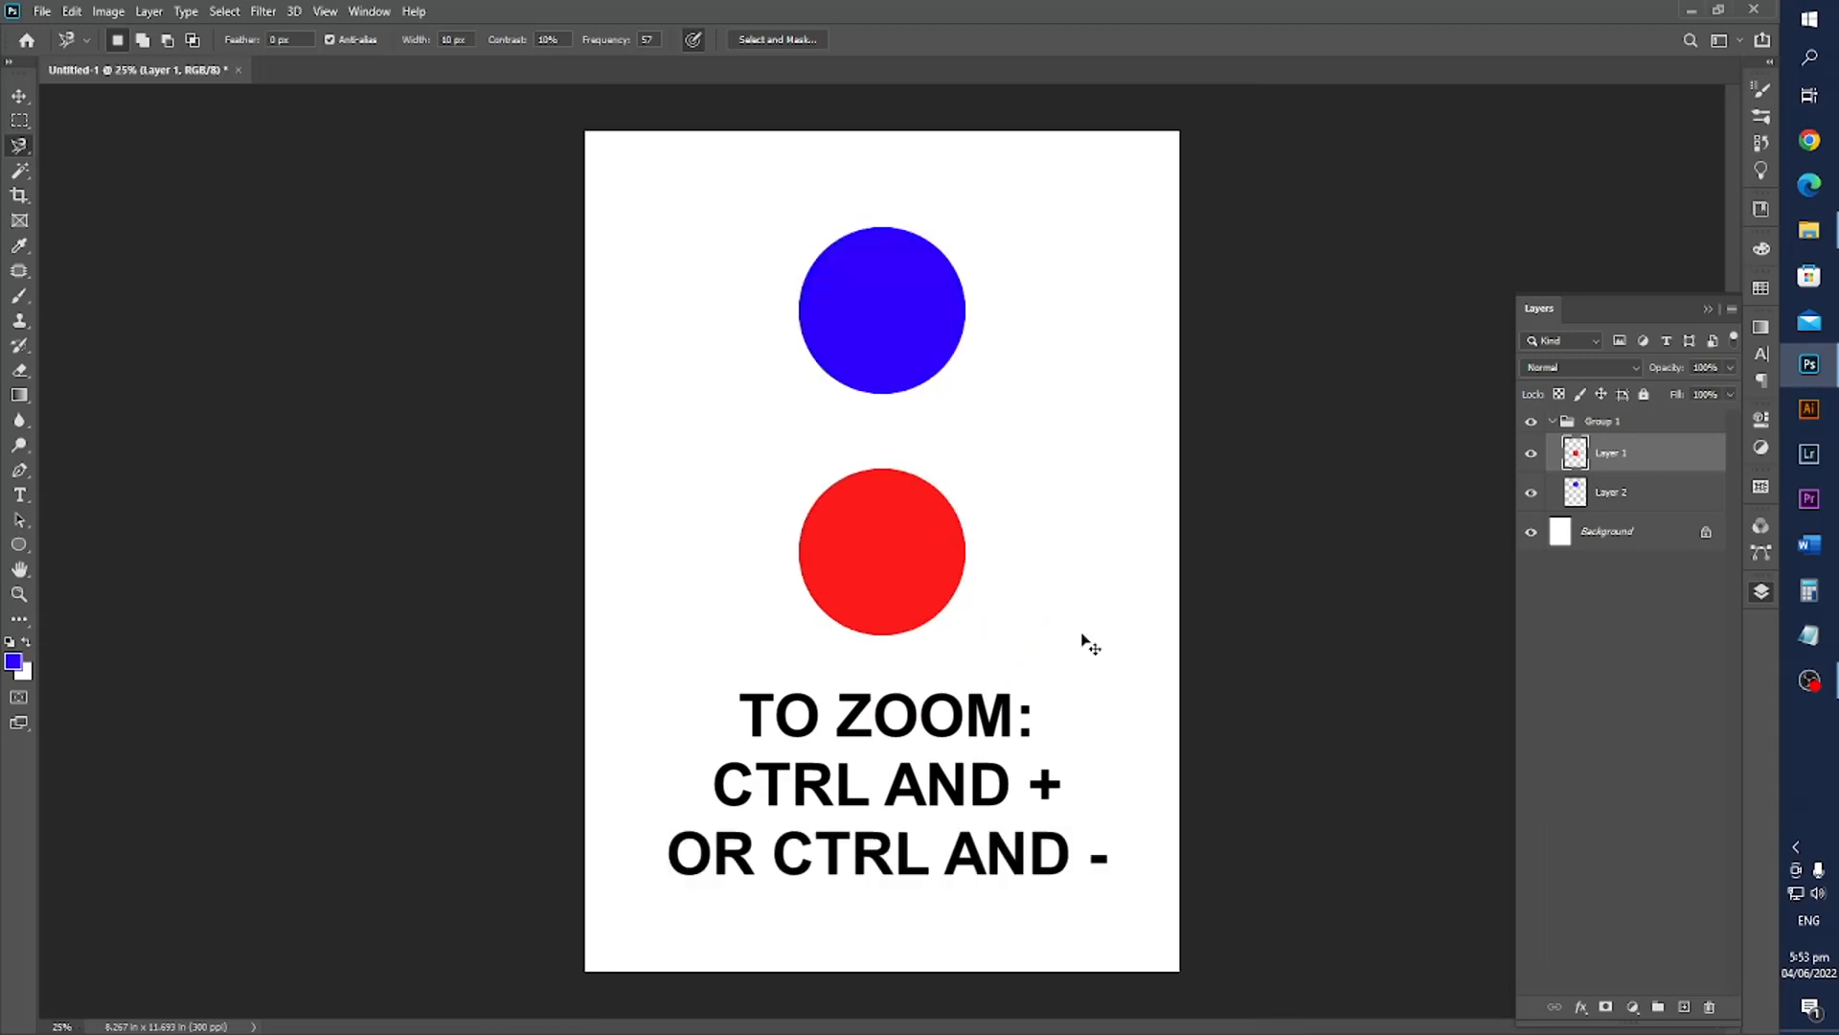
pyautogui.hotkey('ctrl', '+')
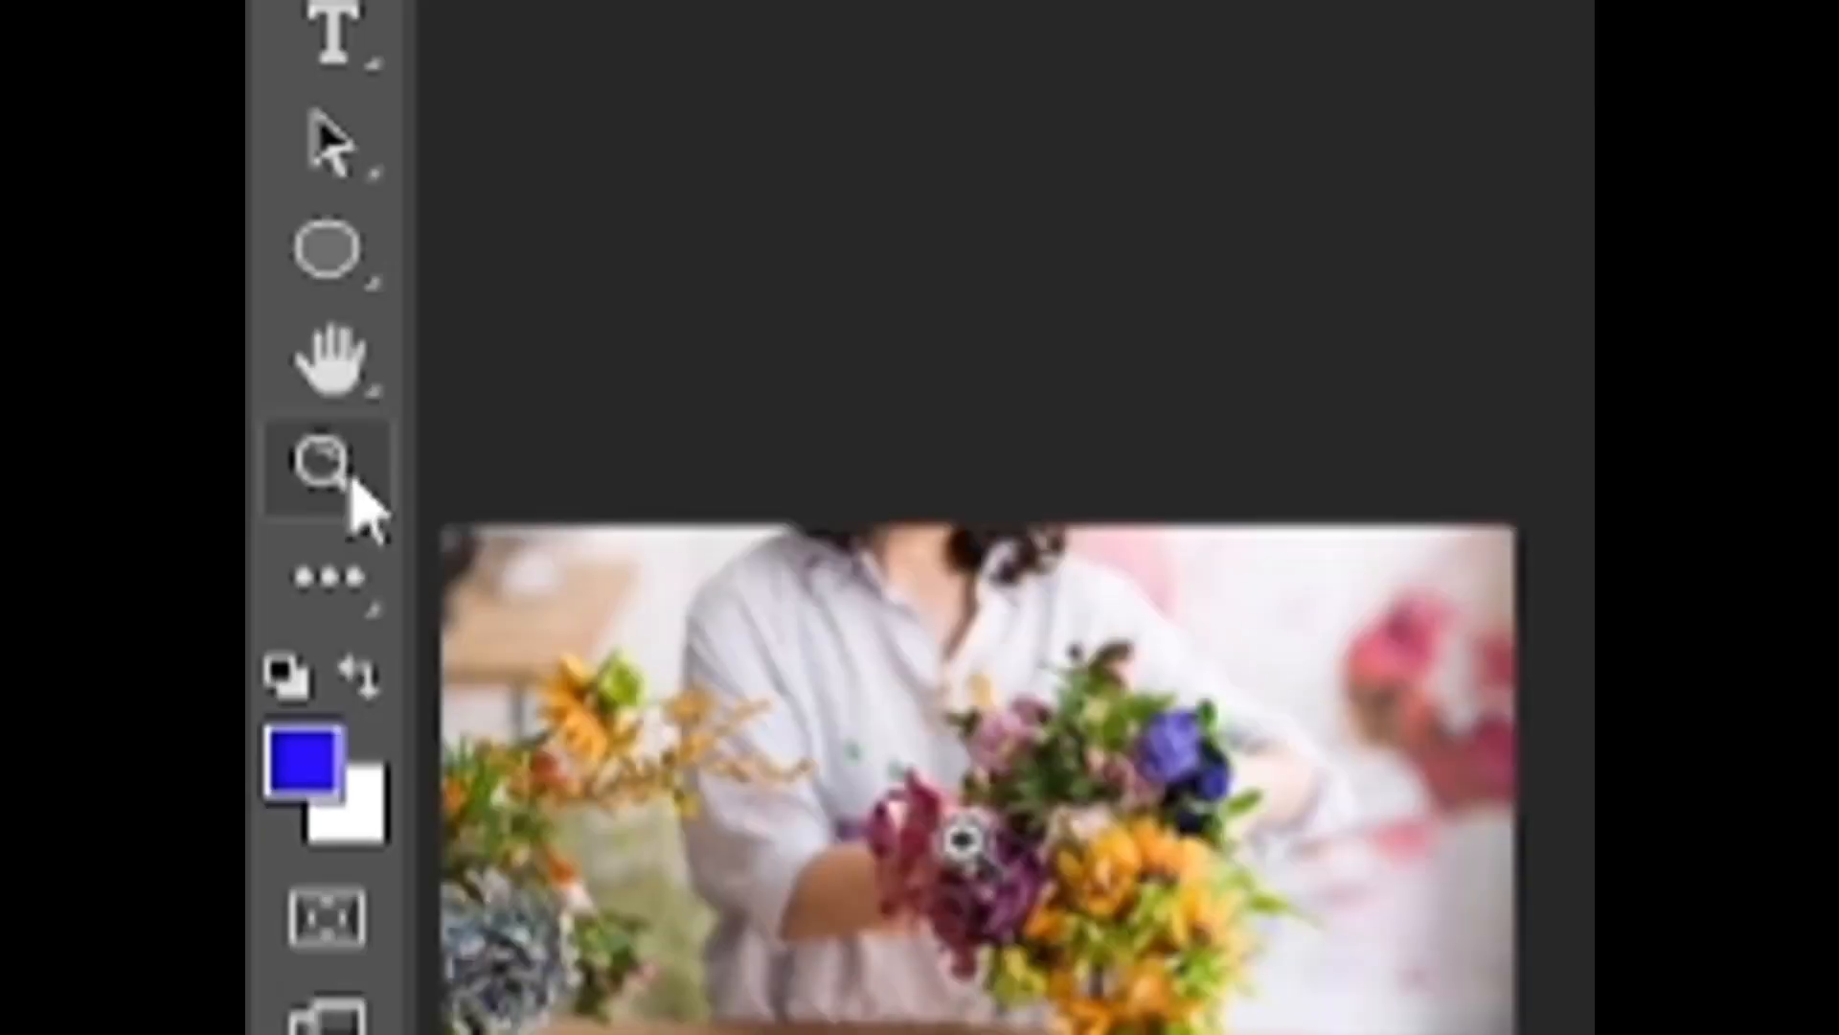
# Magnify the red circle to 200% with the Zoom tool.
pyautogui.click(355, 485)
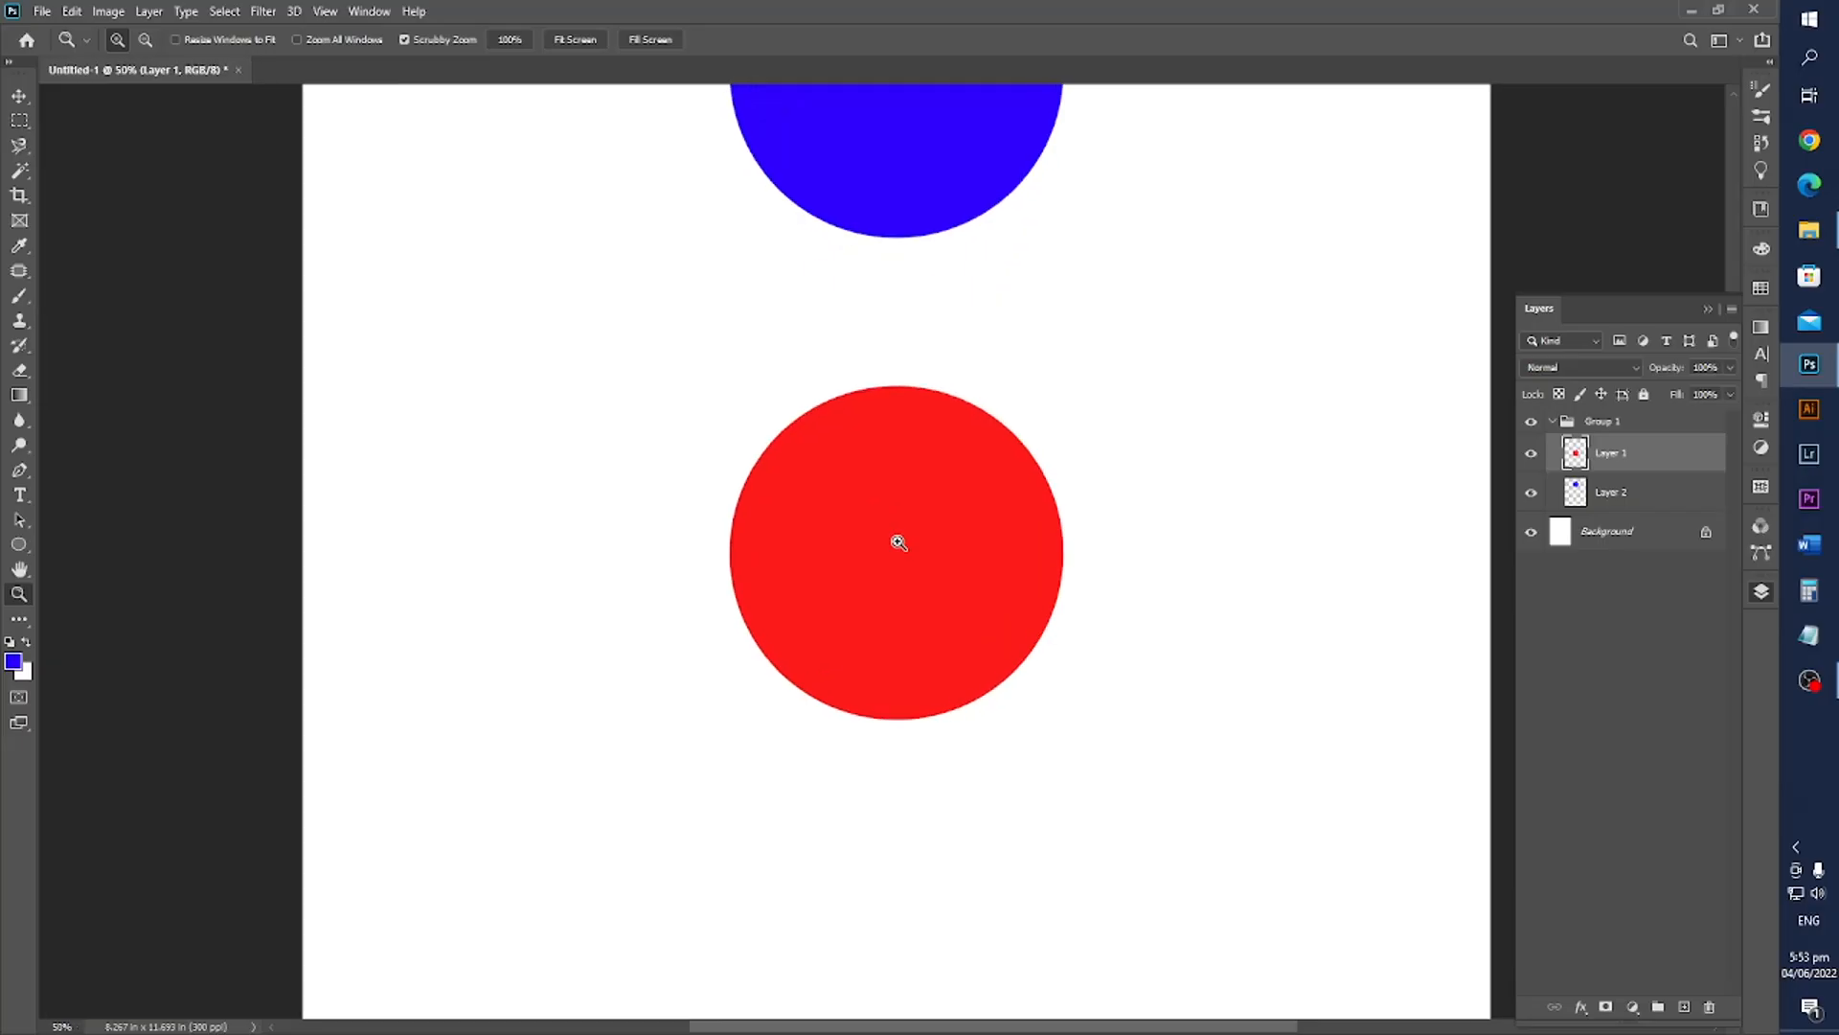
pyautogui.click(899, 543)
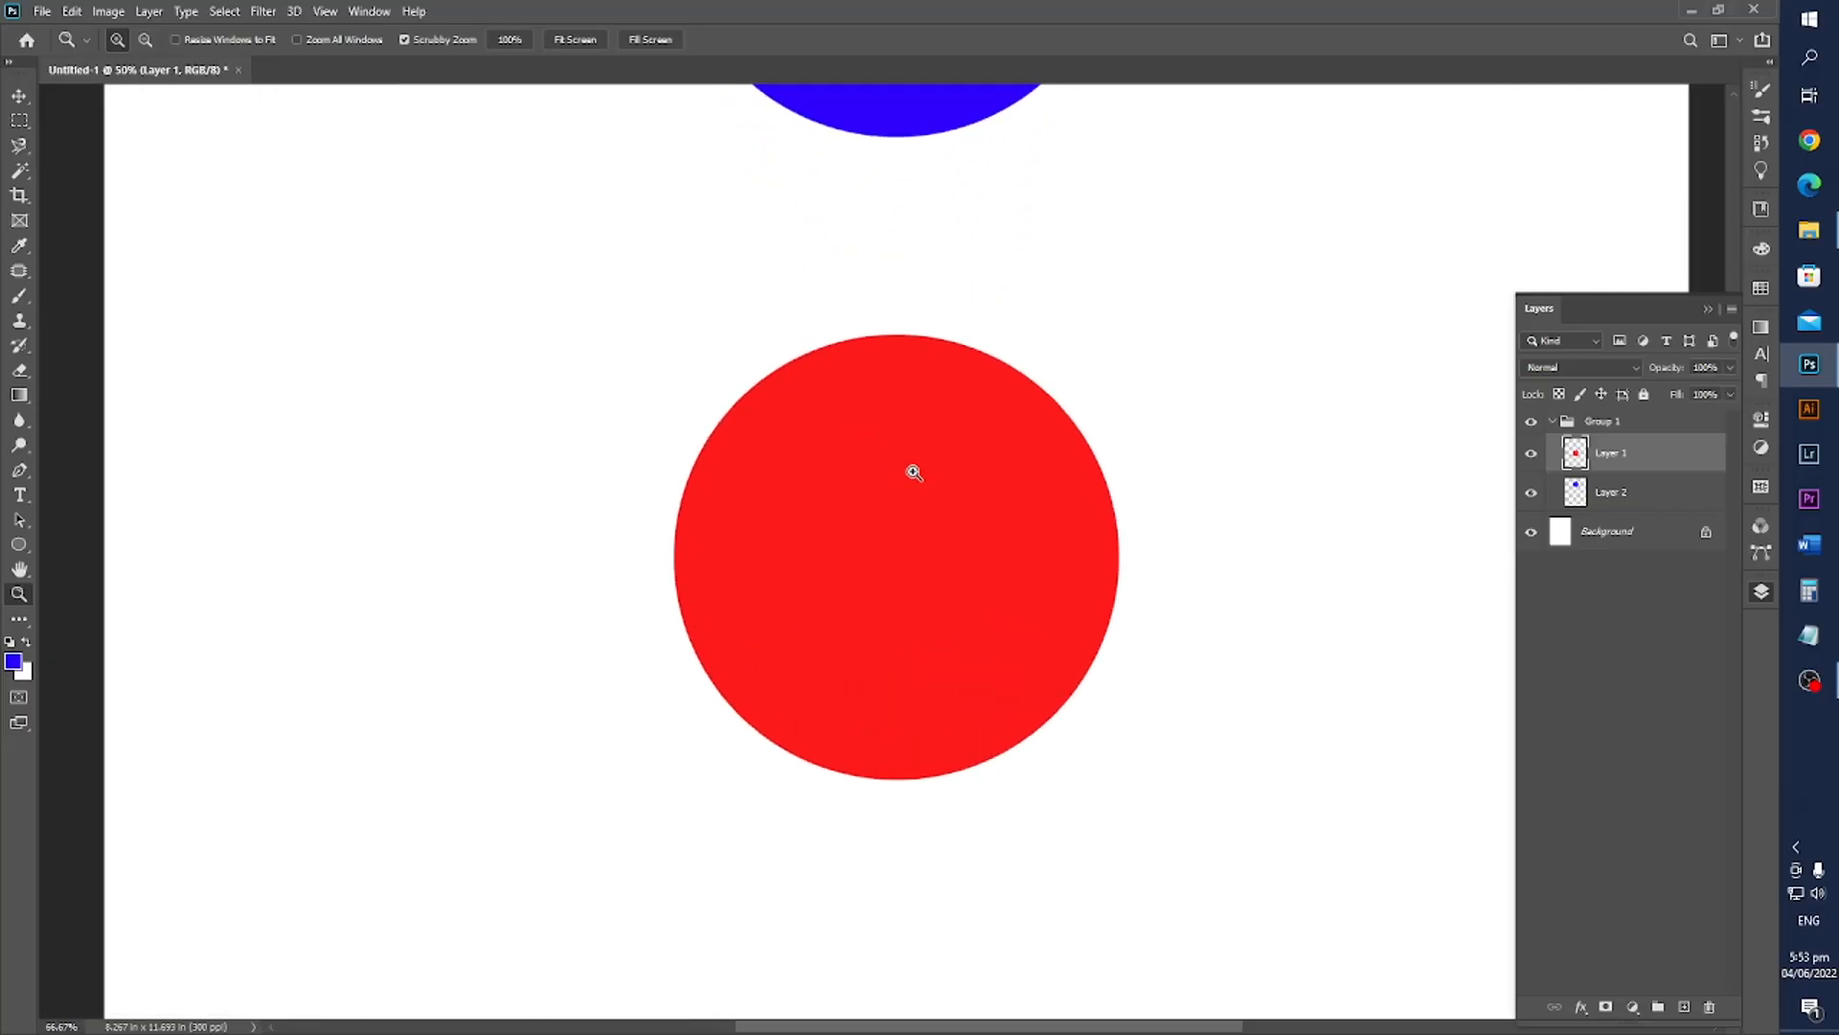
pyautogui.click(954, 517)
pyautogui.click(958, 560)
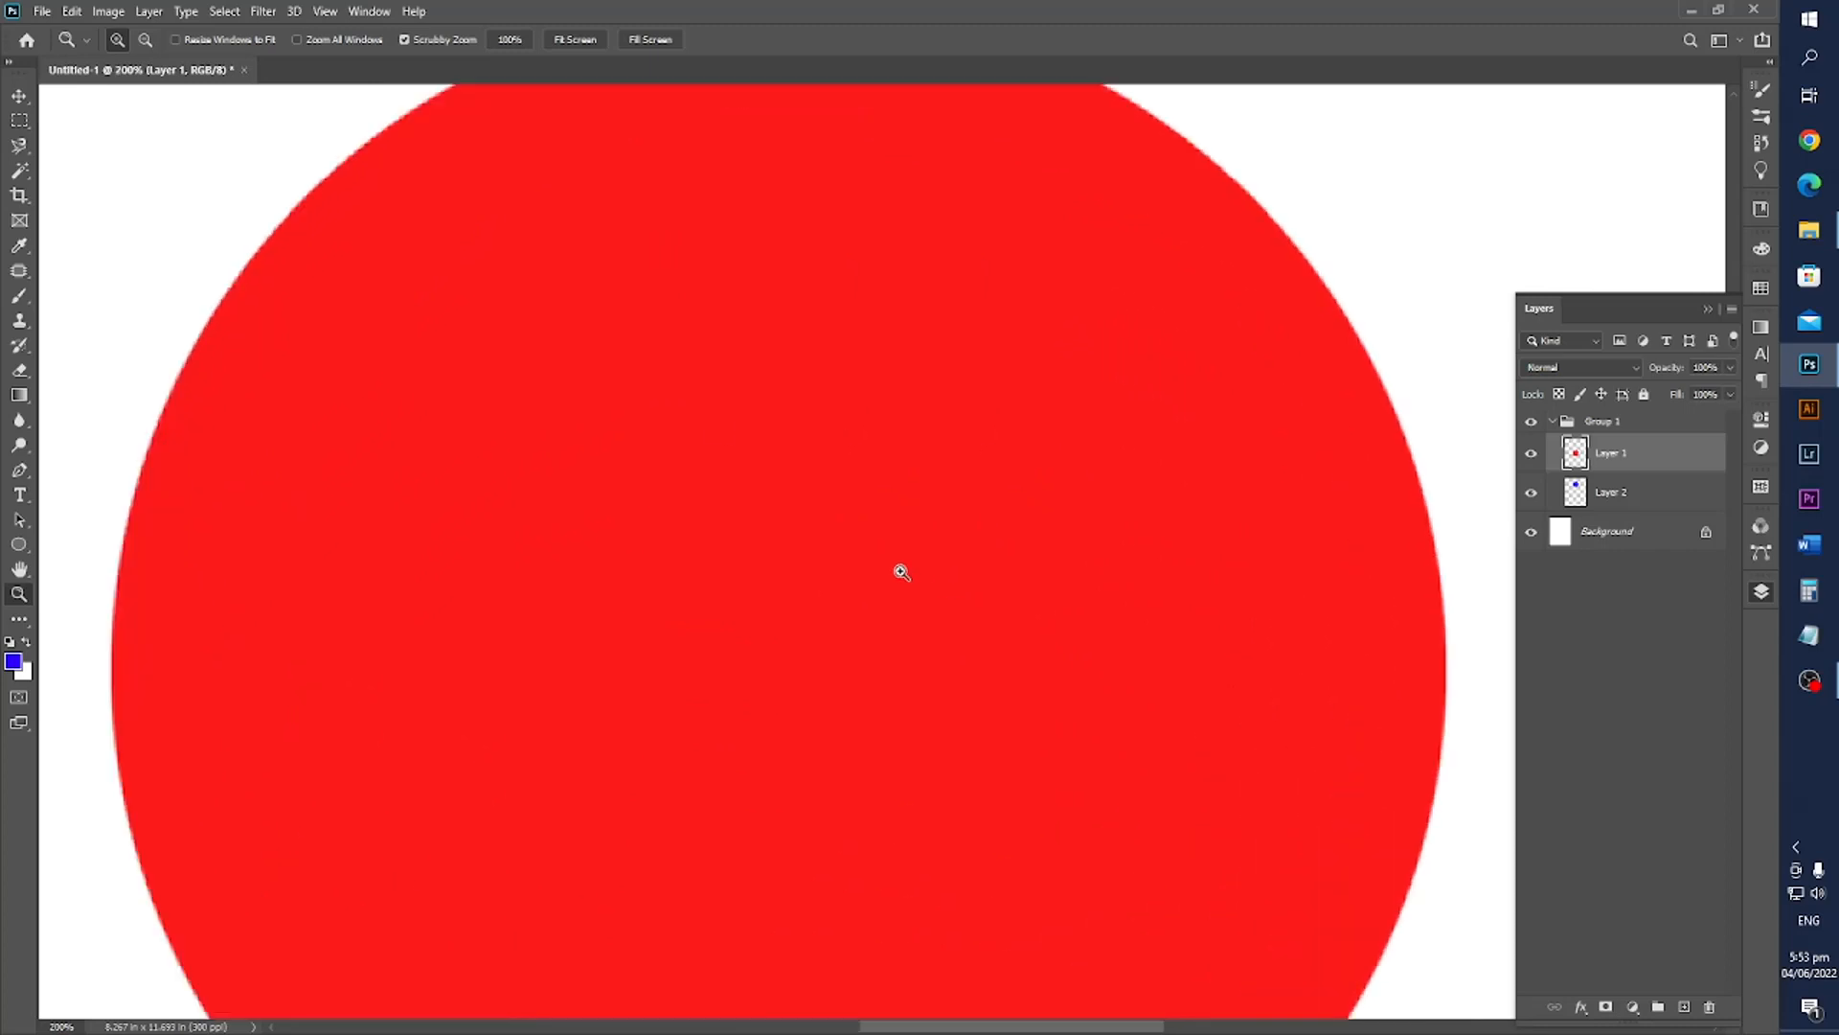
# Reduce the canvas view to 12.5% with the Zoom tool's zoom-out mode, and return the tool to zoom-in mode.
pyautogui.click(145, 46)
pyautogui.click(128, 604)
pyautogui.click(157, 649)
pyautogui.click(618, 787)
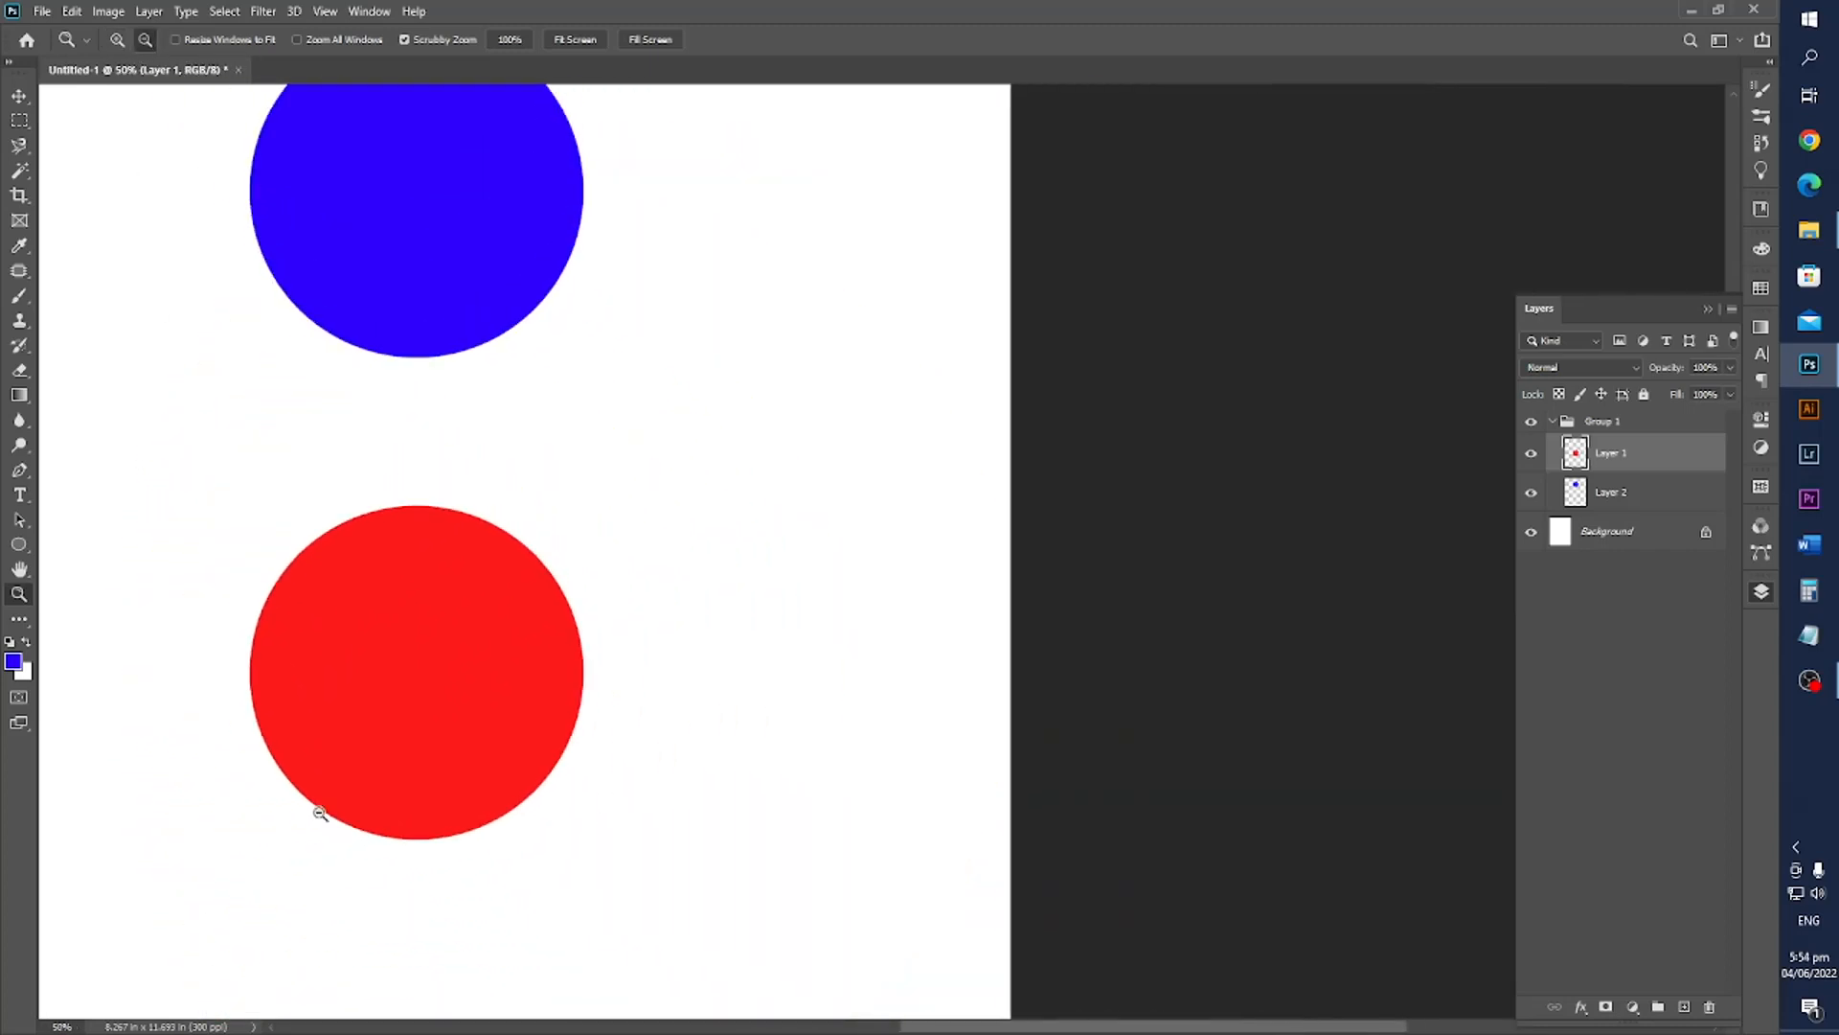
pyautogui.click(301, 811)
pyautogui.click(174, 401)
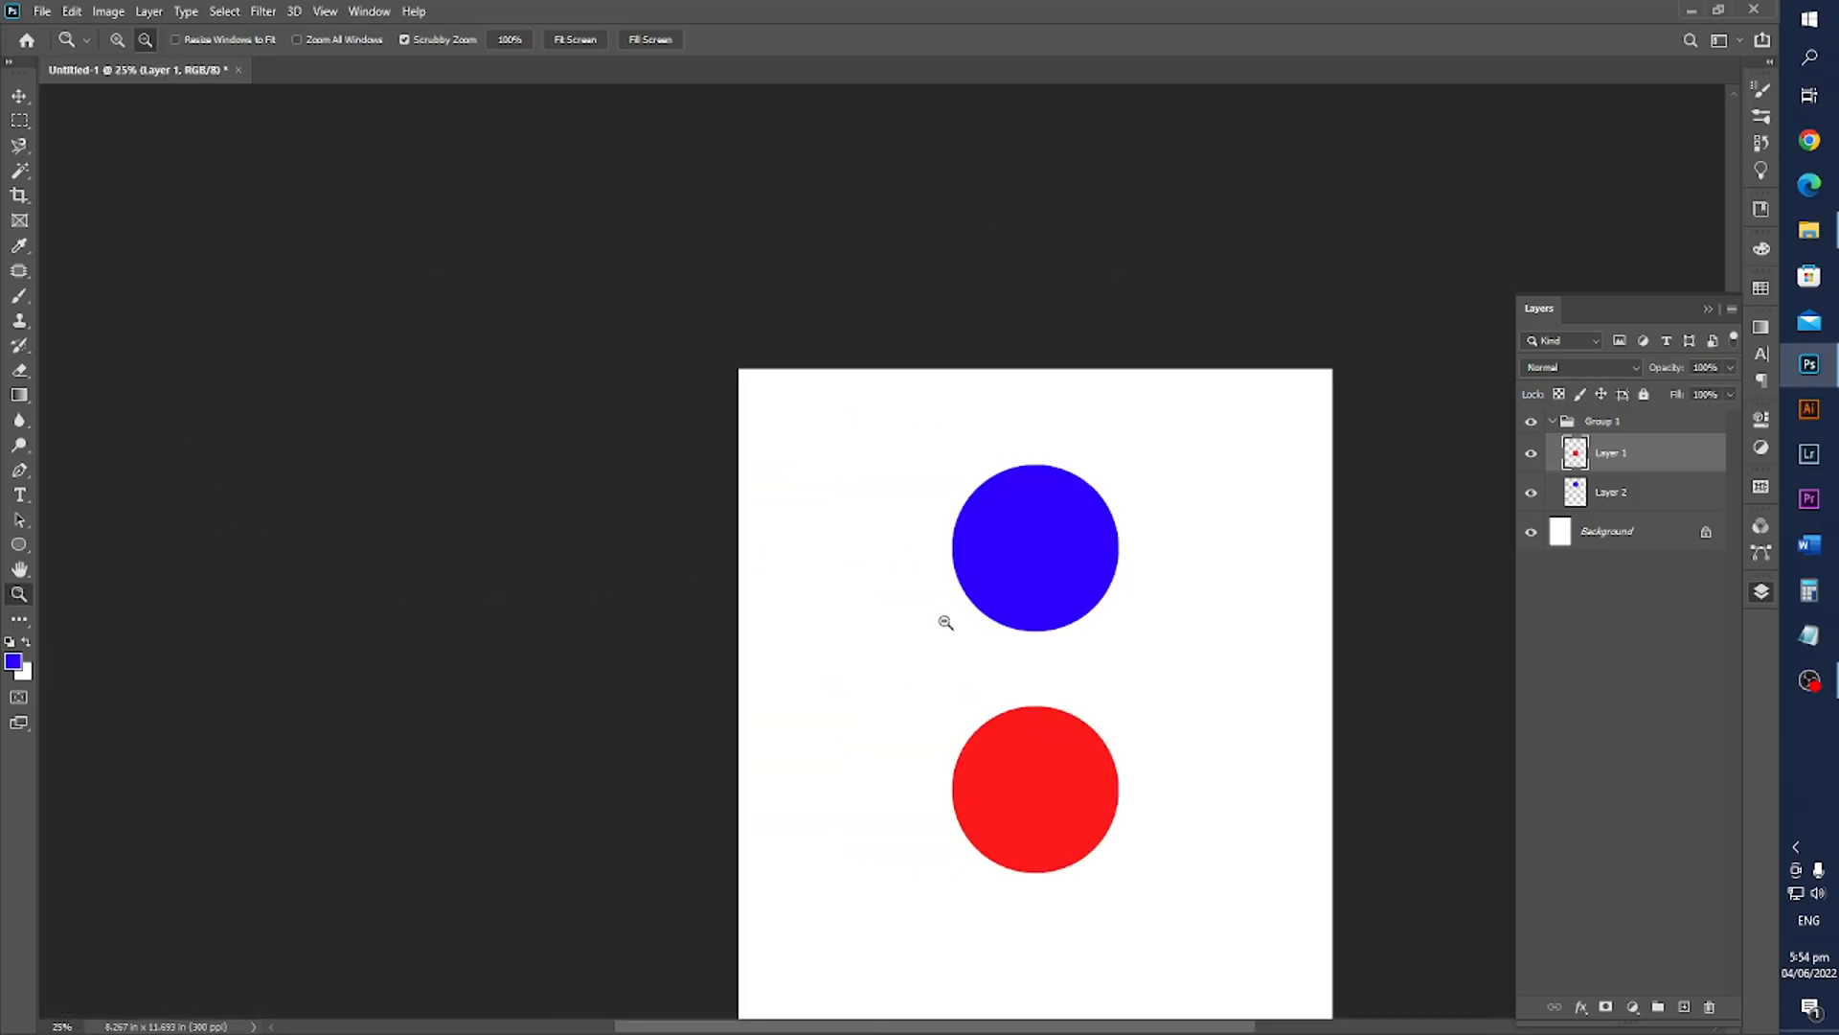
pyautogui.click(1061, 727)
pyautogui.click(920, 666)
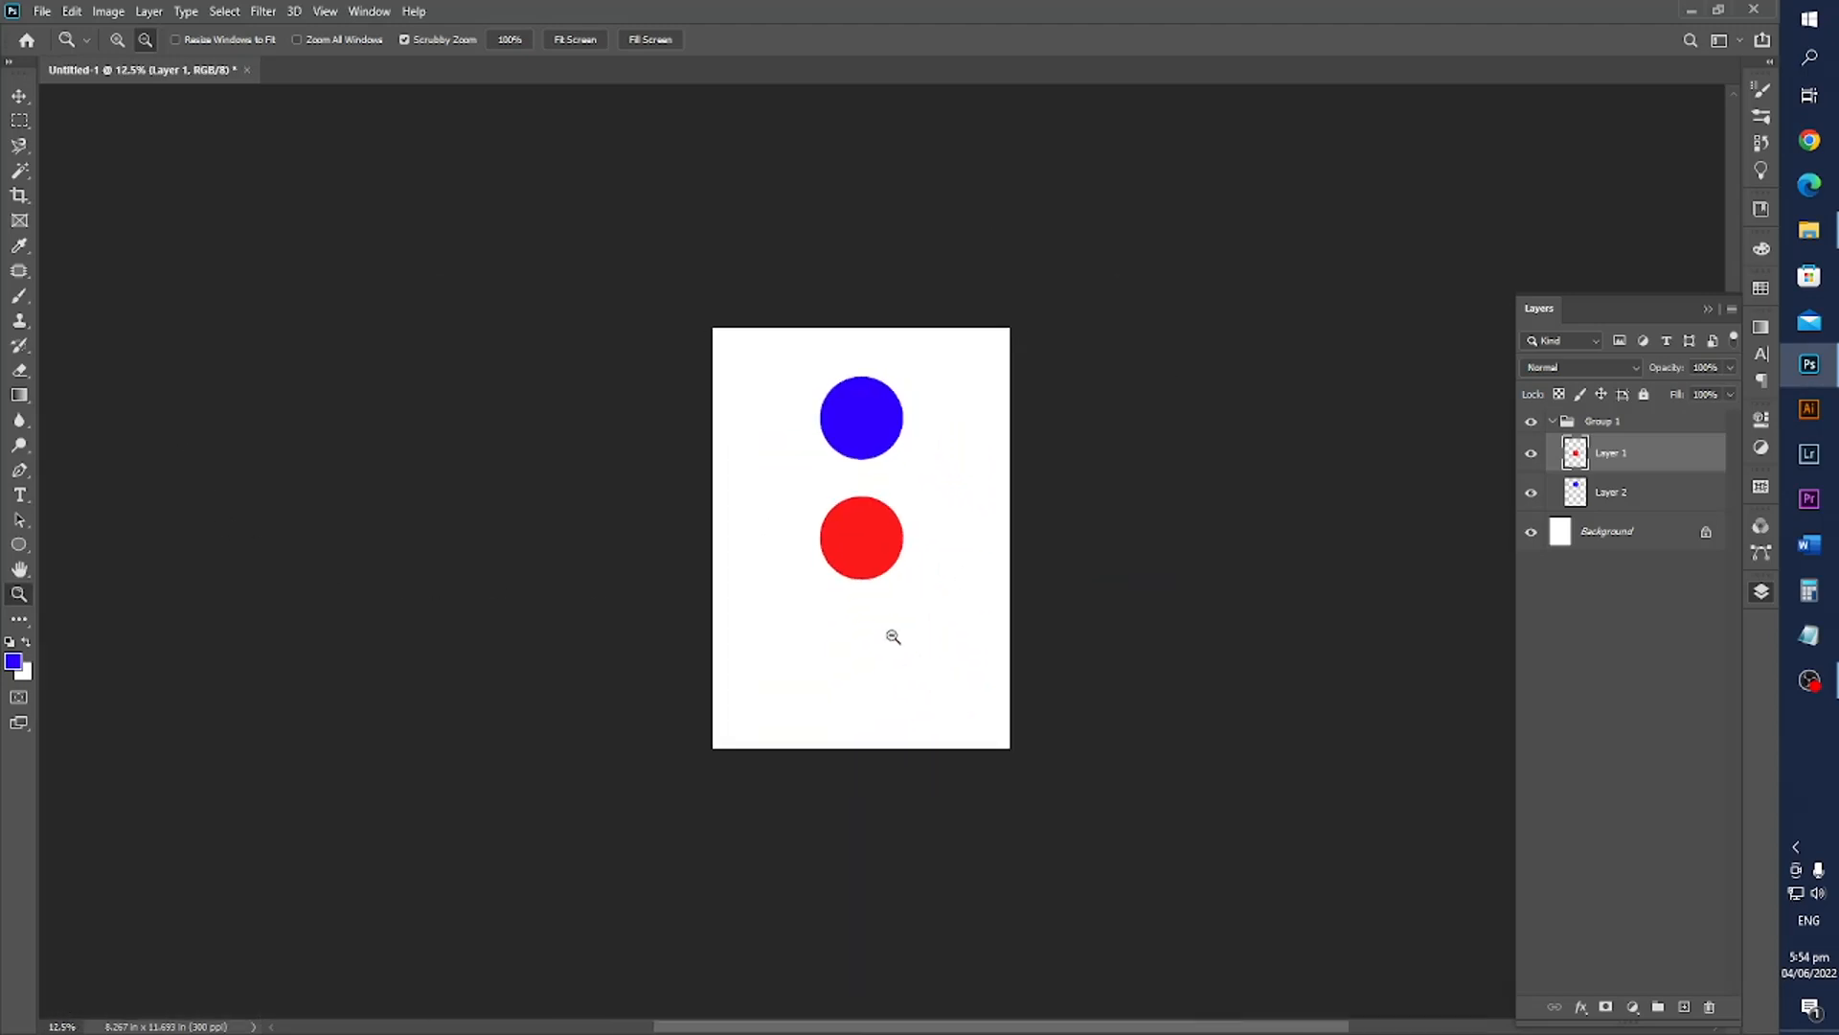
pyautogui.click(119, 43)
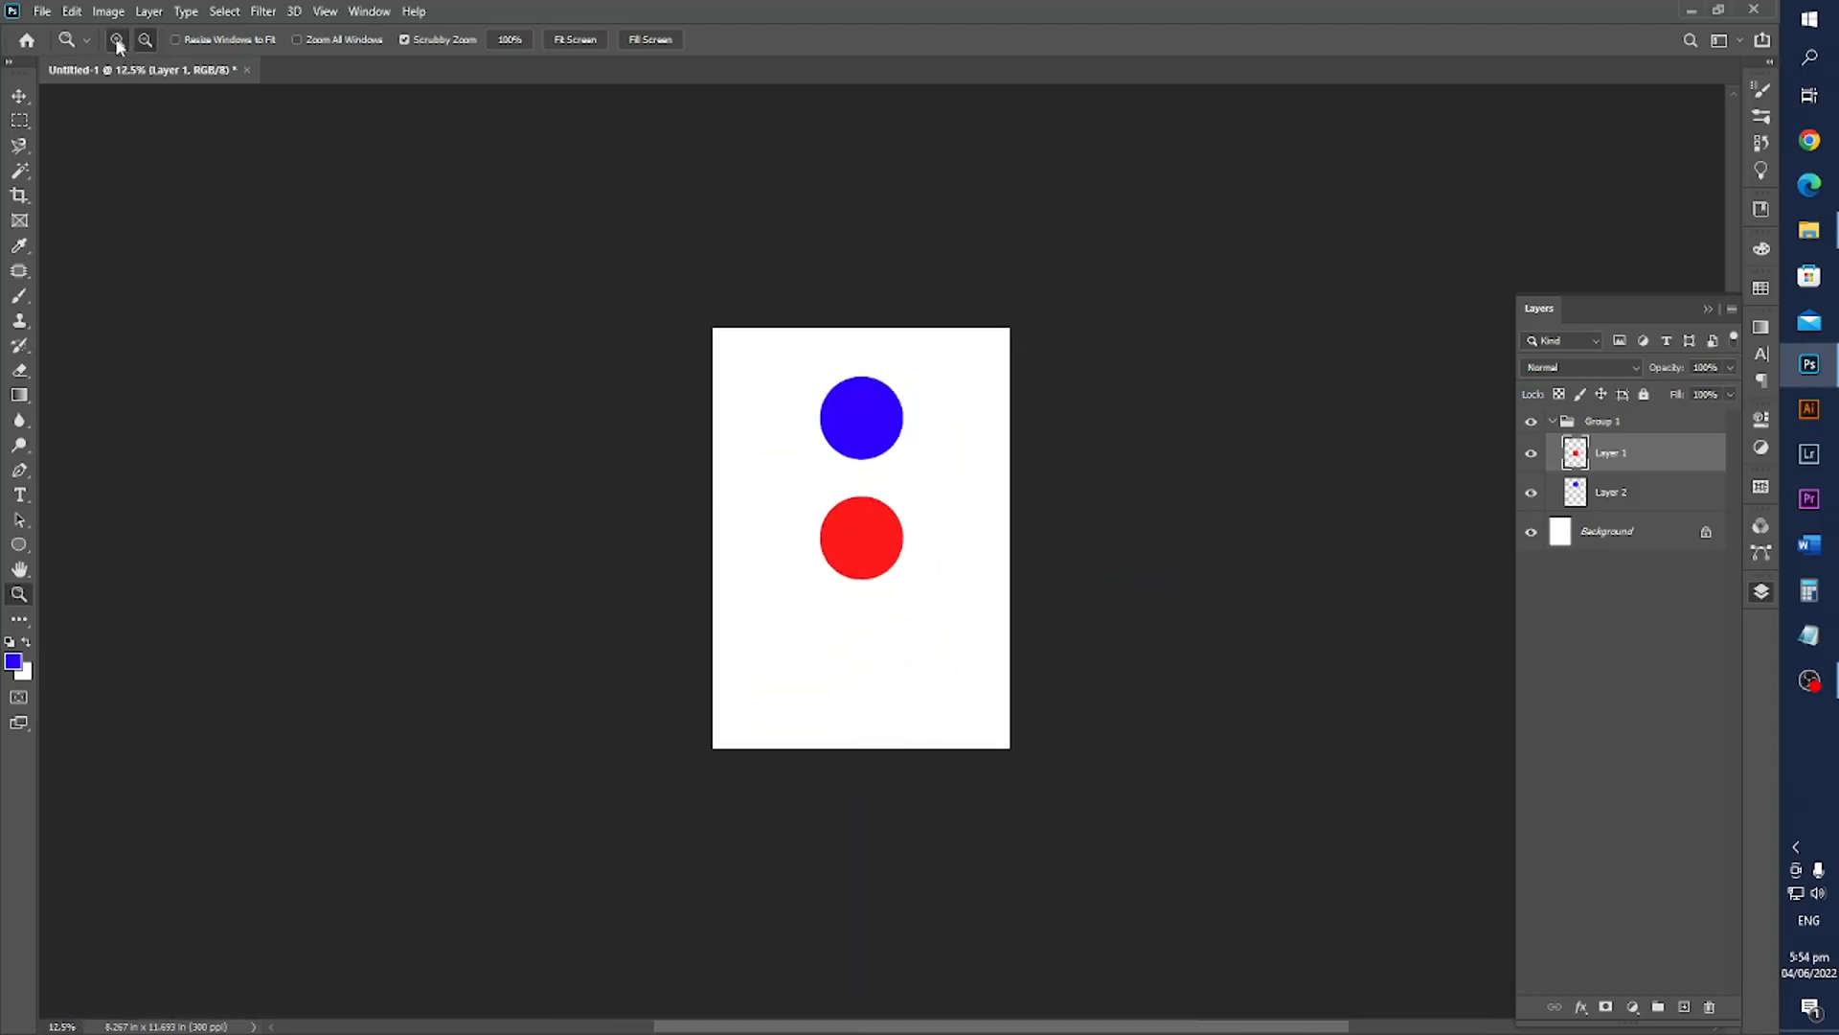